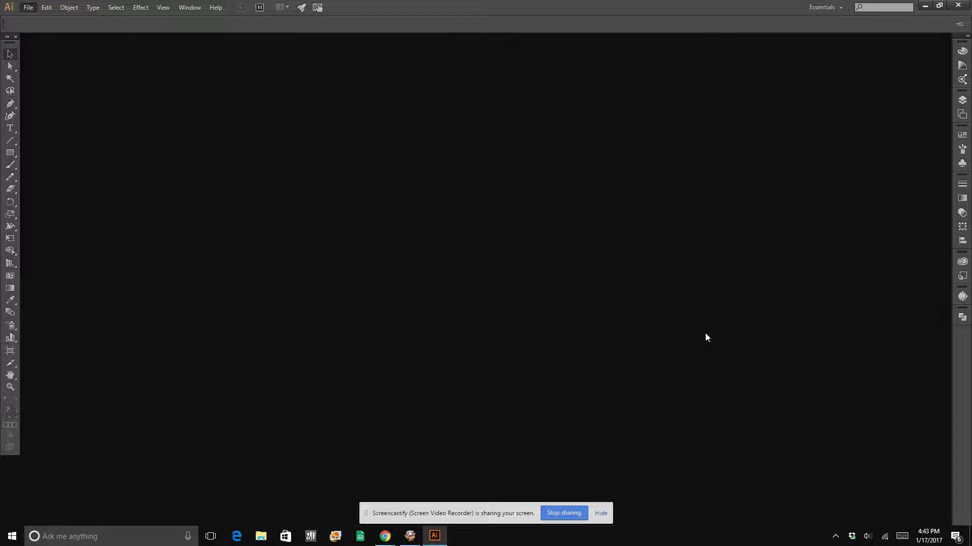
Create a new document with one artboard, 1500 pt wide and 1500 pt high
key("ctrl+n")
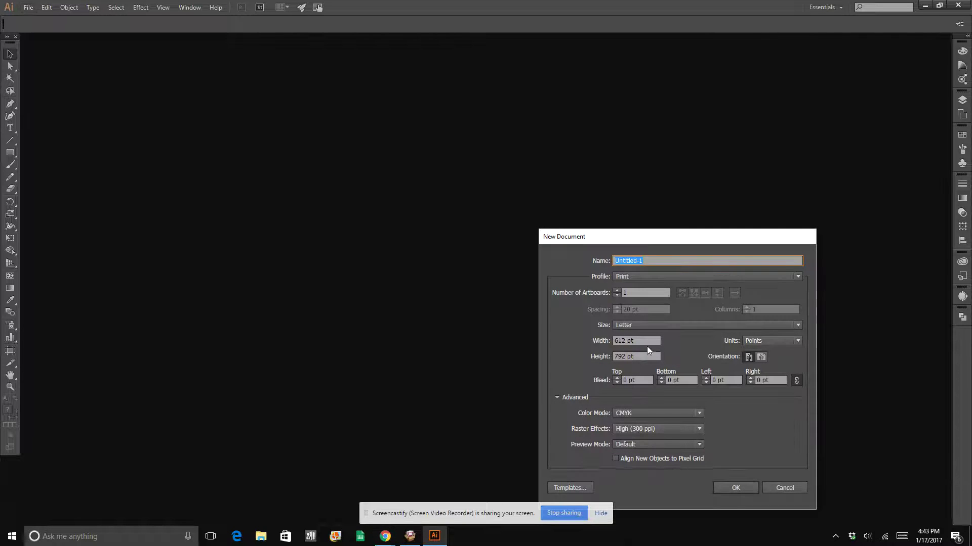
left_click(648, 342)
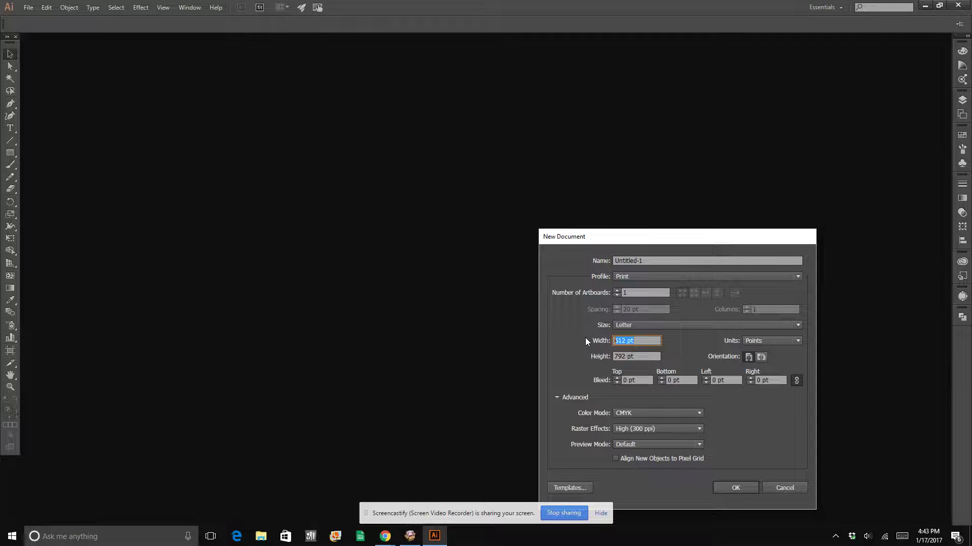
type("1500")
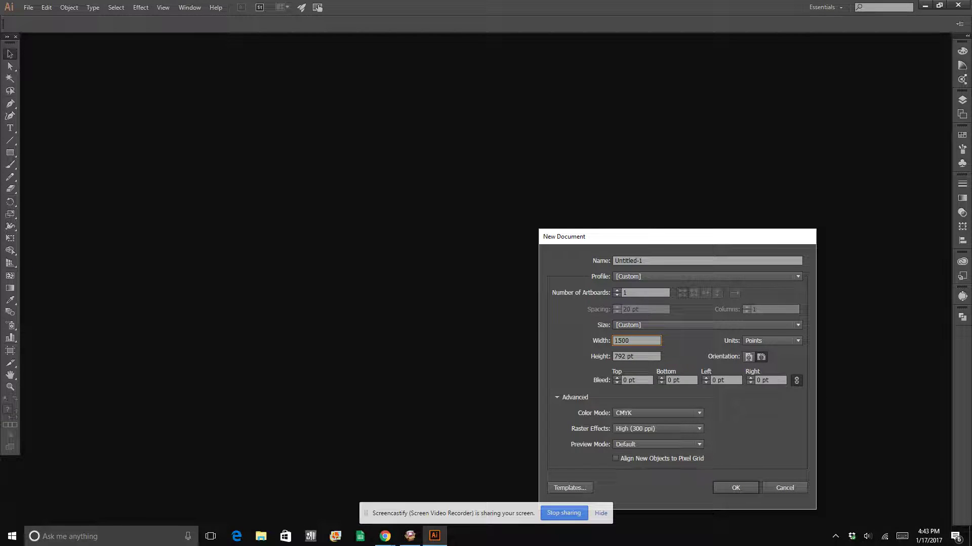
key("Tab")
type("1500")
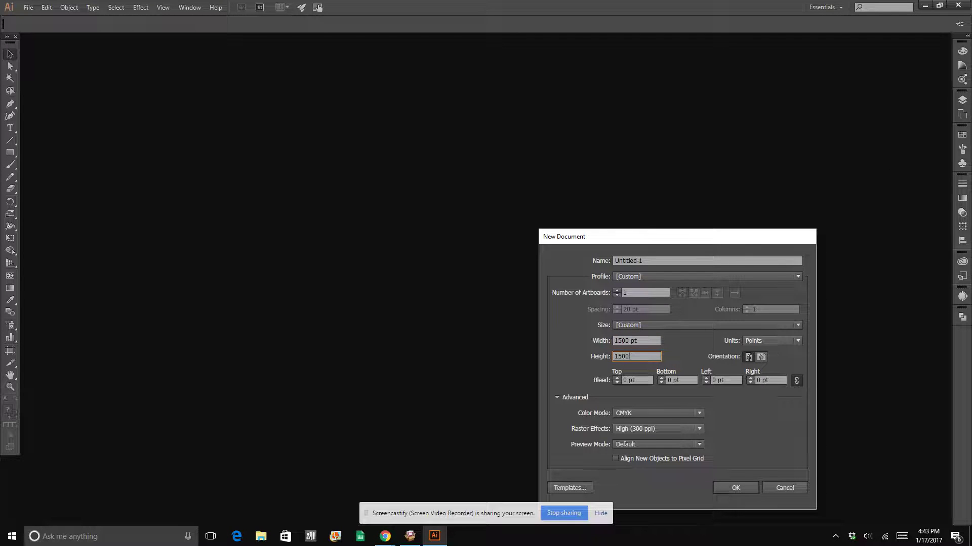
left_click(729, 488)
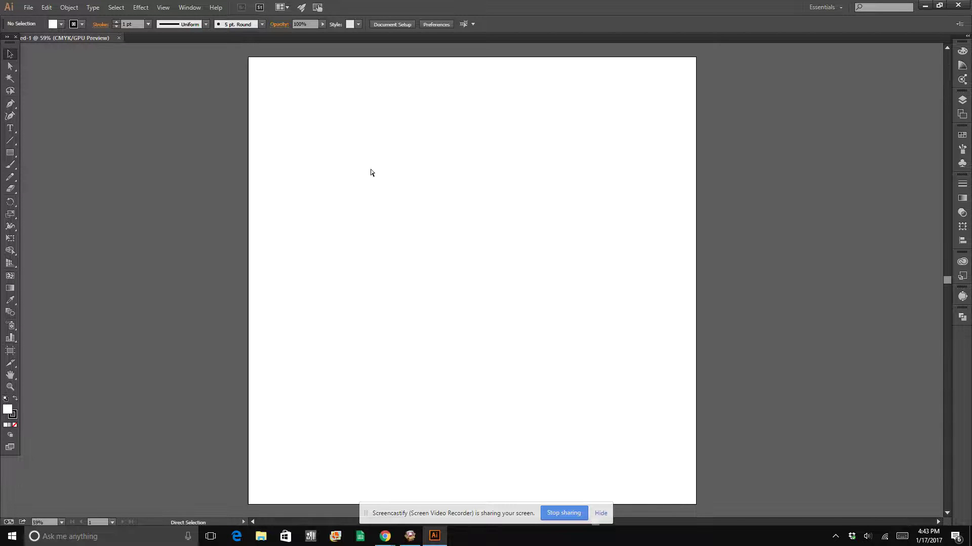
Paste the pencil sketch photo, enlarge it to about 1072 by 1907 pt and move it over the middle of the artboard
key("ctrl+v")
left_click_drag(485, 245, 293, 124)
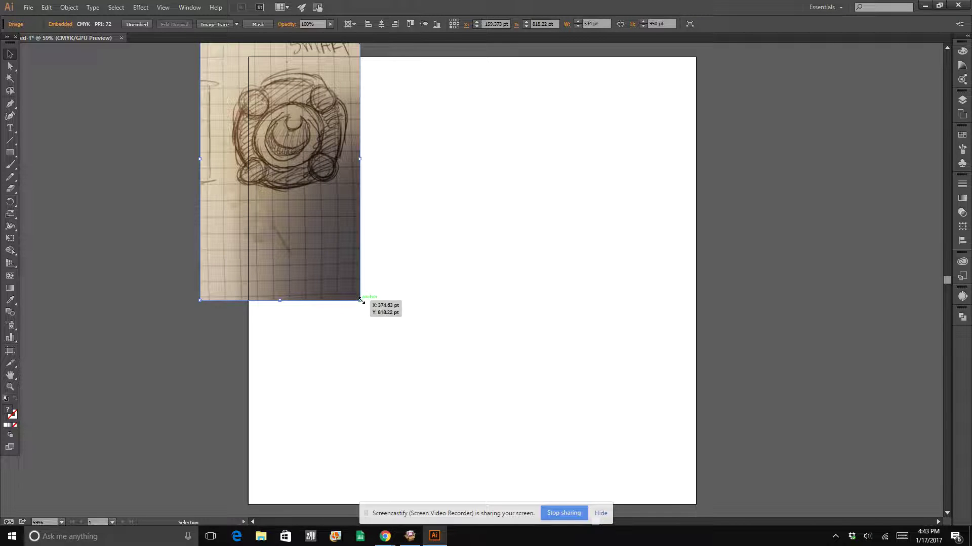
mouse_move(360, 300)
left_mouse_down()
mouse_move(569, 407)
mouse_move(521, 516)
left_mouse_up()
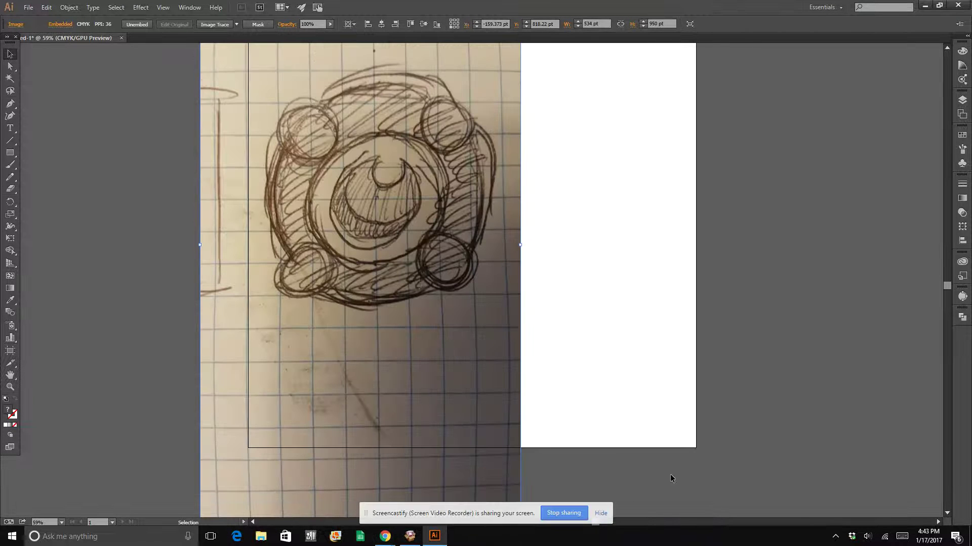
left_click_drag(388, 237, 502, 231)
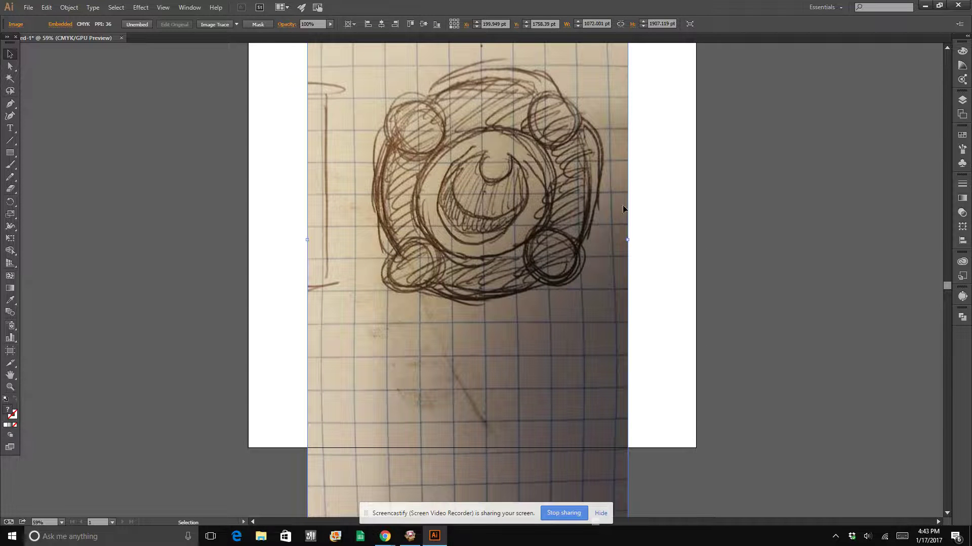
Scale the sketch photo down and place it just outside the artboard's right edge as a reference
mouse_move(493, 234)
left_mouse_down()
mouse_move(753, 213)
mouse_move(549, 213)
mouse_move(481, 199)
mouse_move(669, 208)
mouse_move(837, 241)
mouse_move(885, 223)
left_mouse_up()
mouse_move(715, 217)
left_mouse_down()
mouse_move(668, 202)
mouse_move(454, 197)
left_mouse_up()
left_click(406, 449)
left_click(407, 446)
left_click_drag(407, 447, 584, 245)
left_click_drag(651, 81, 825, 254)
scroll(763, 273, "up", 3)
left_click(193, 207)
scroll(192, 204, "down", 1)
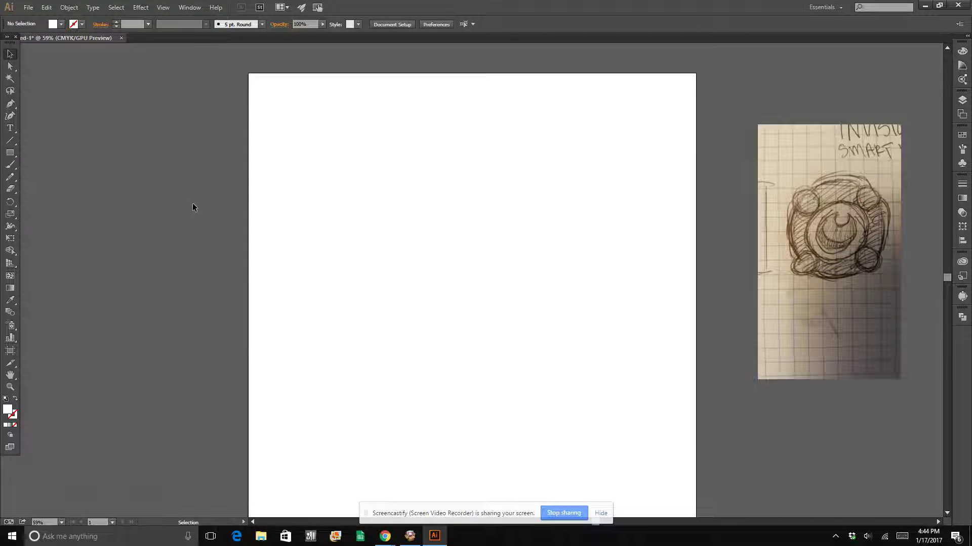
Draw a circle about 592 pt in diameter on the artboard with the Ellipse tool and fill it black
left_click_drag(6, 157, 51, 174)
left_click_drag(355, 159, 525, 296)
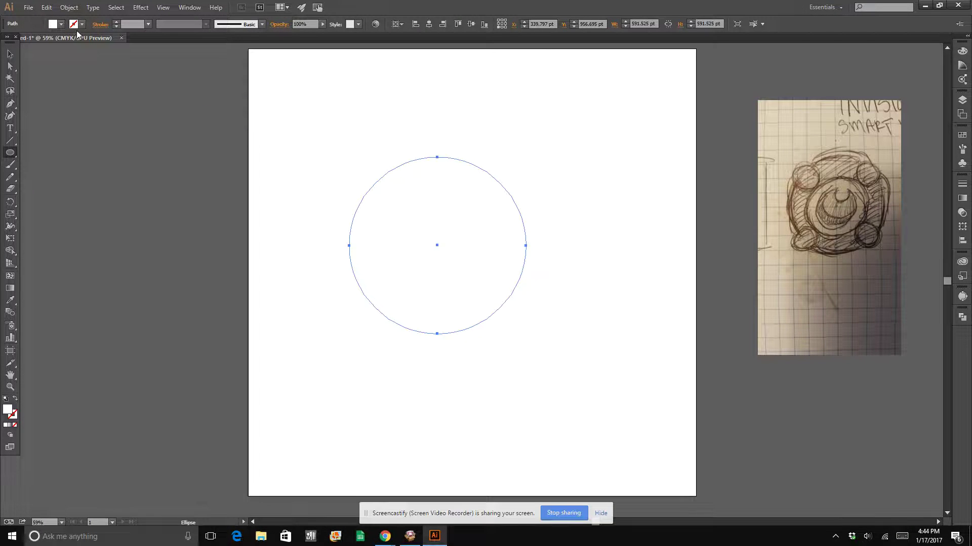
left_click(61, 24)
left_click(27, 41)
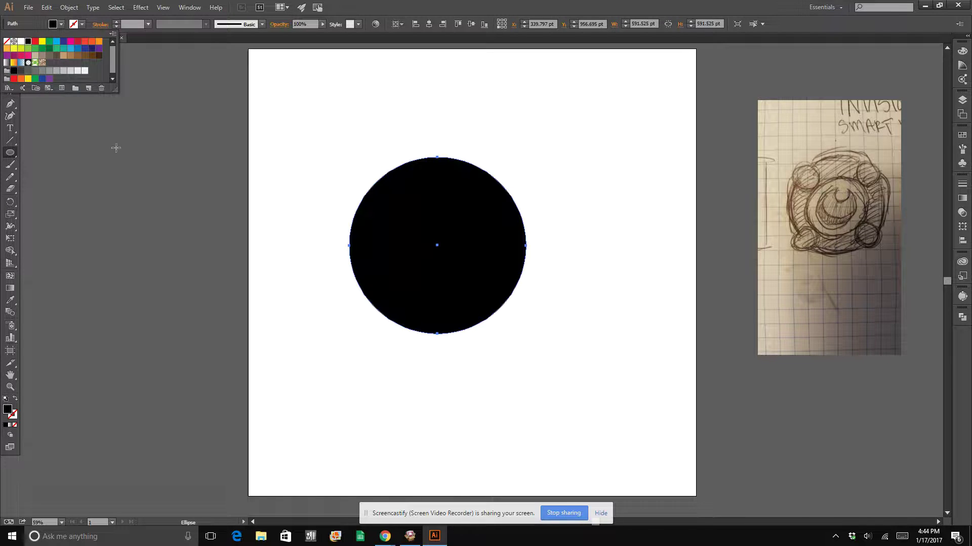
key("Escape")
Scale the black circle down proportionally to about 414 pt in diameter and center it horizontally on the artboard
left_click(10, 54)
left_click(308, 167)
left_click(492, 236)
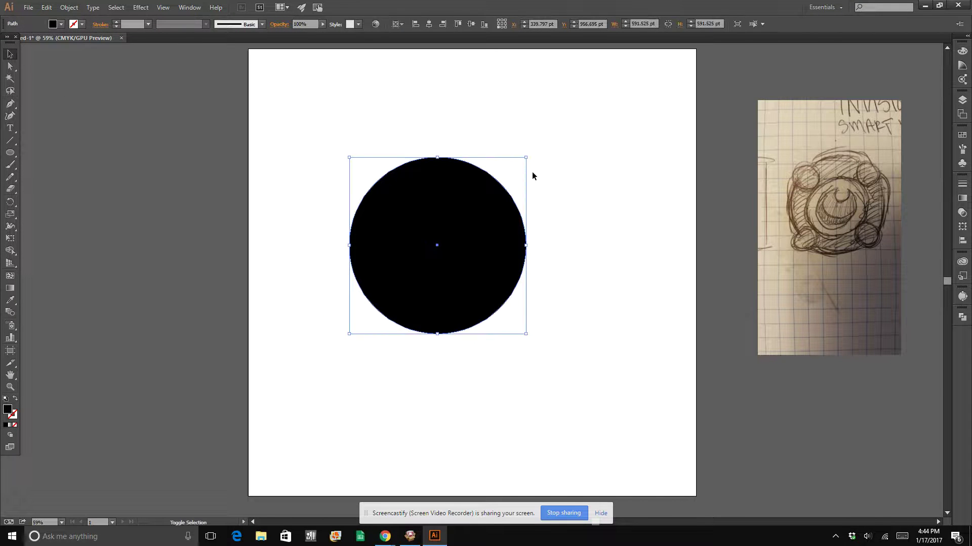
left_click_drag(526, 158, 473, 210)
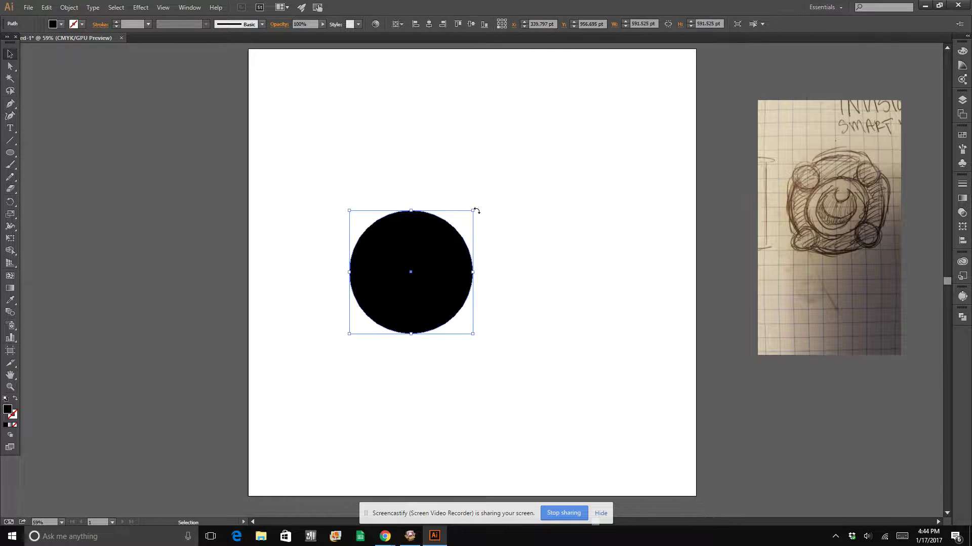
left_click(428, 24)
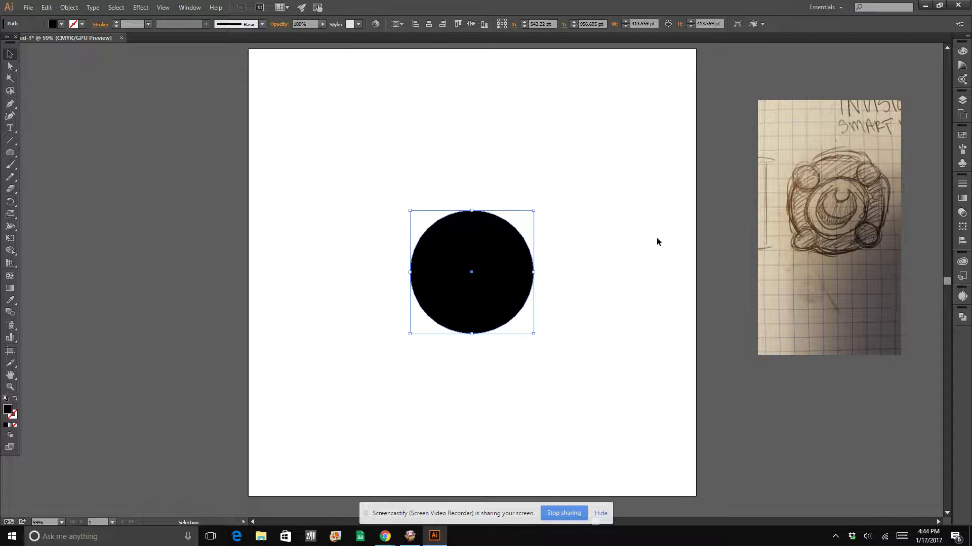
left_click(636, 166)
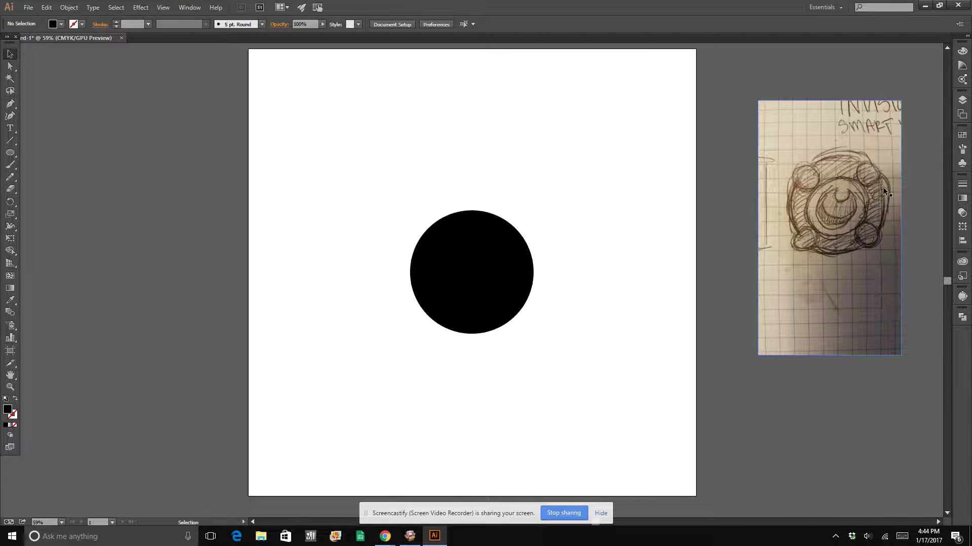
Offset the black circle's path outward by 35 pt with mitered joins
left_click(456, 256)
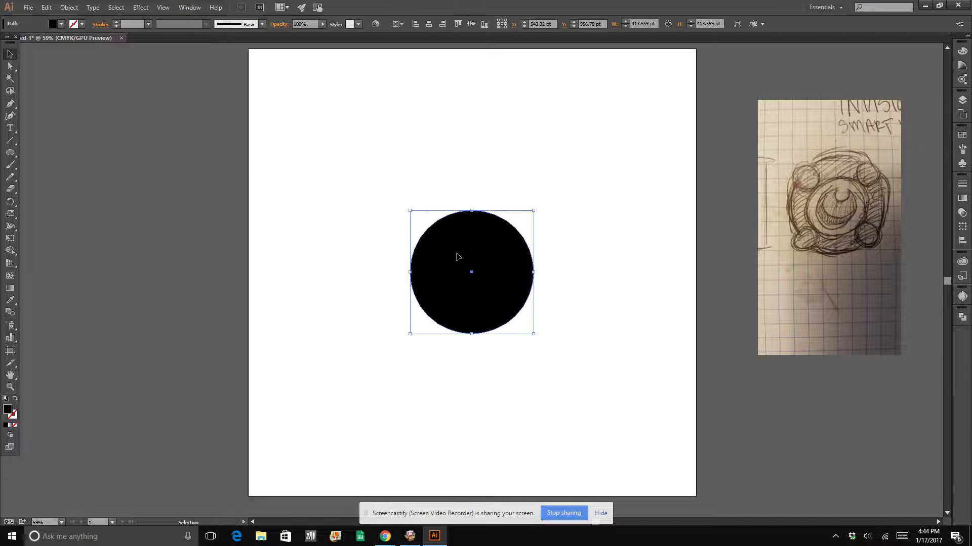
left_click(71, 8)
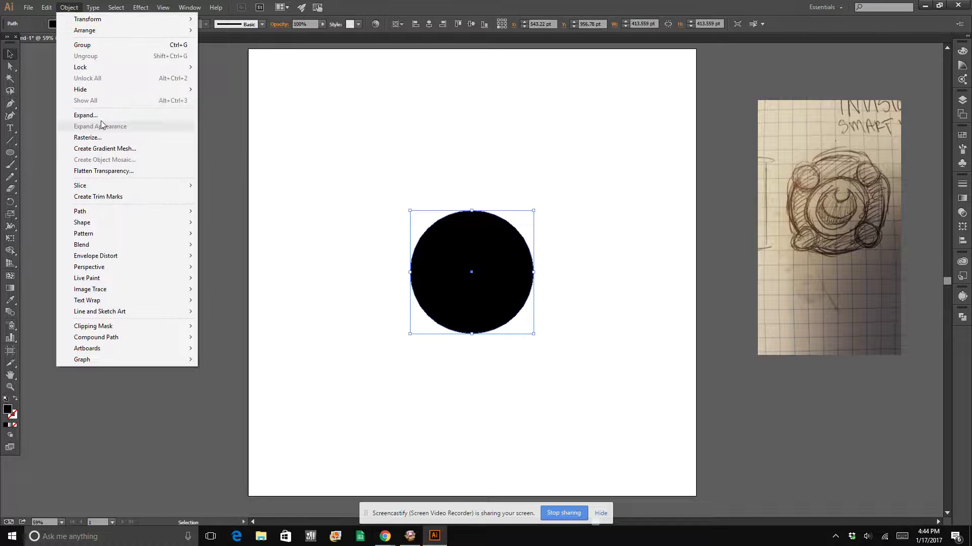
mouse_move(99, 212)
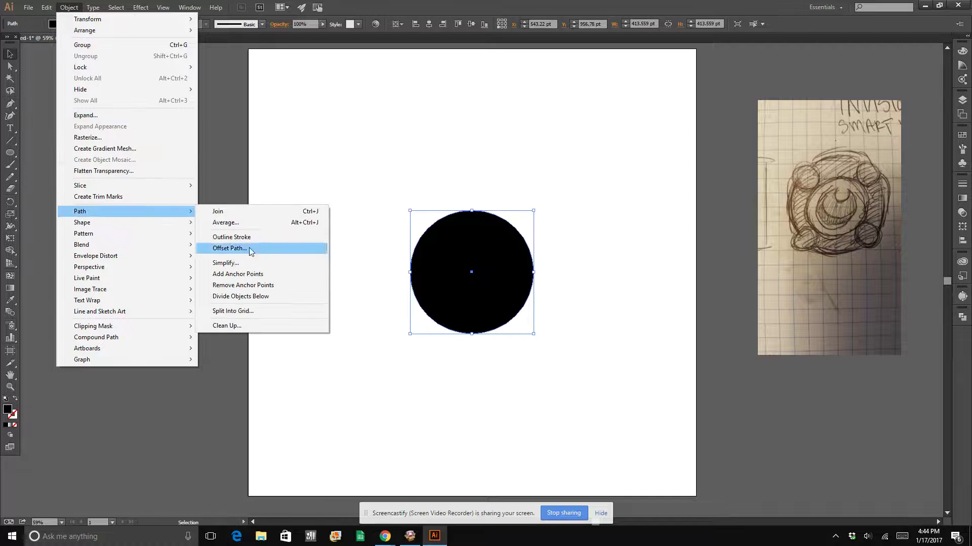
left_click(265, 251)
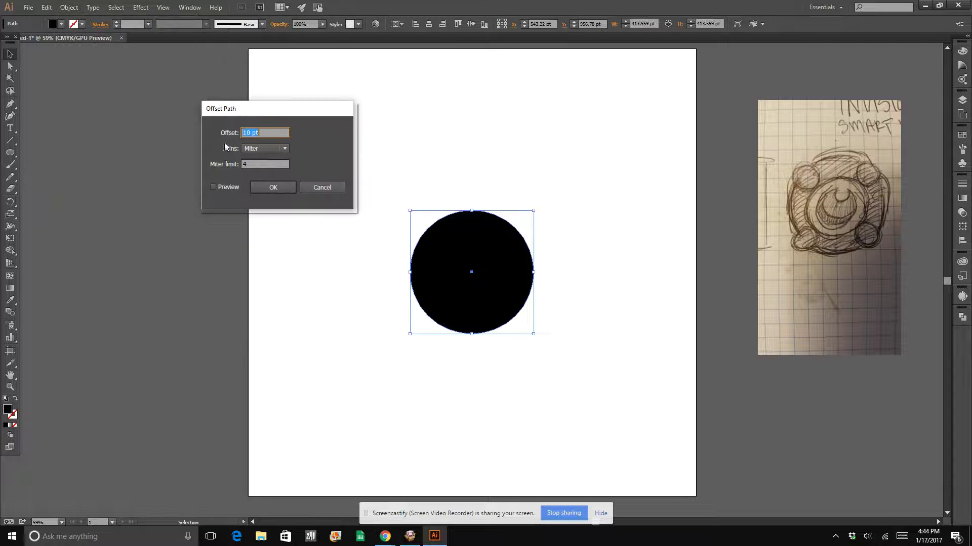
type("20")
left_click(228, 188)
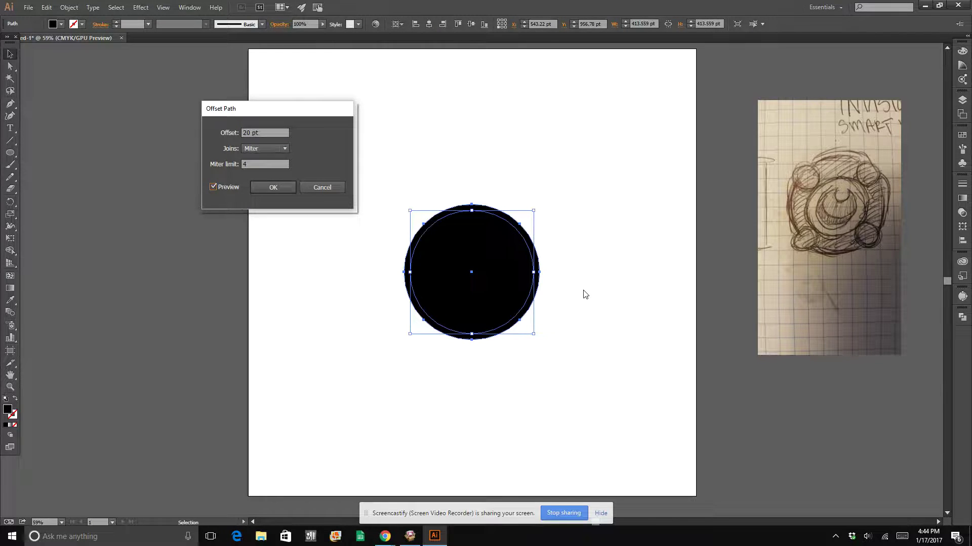
left_click_drag(272, 133, 187, 131)
type("35")
left_click(275, 161)
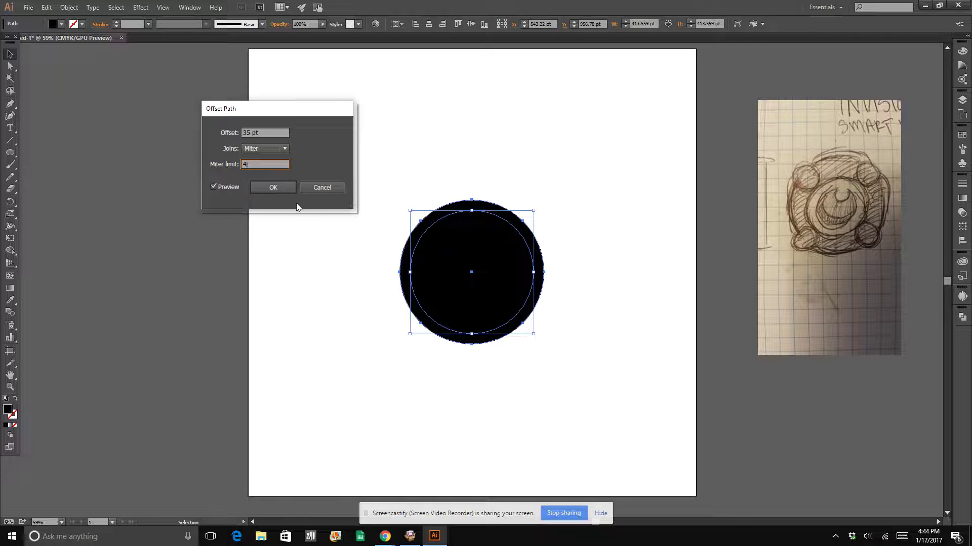
left_click(289, 185)
left_click(593, 123)
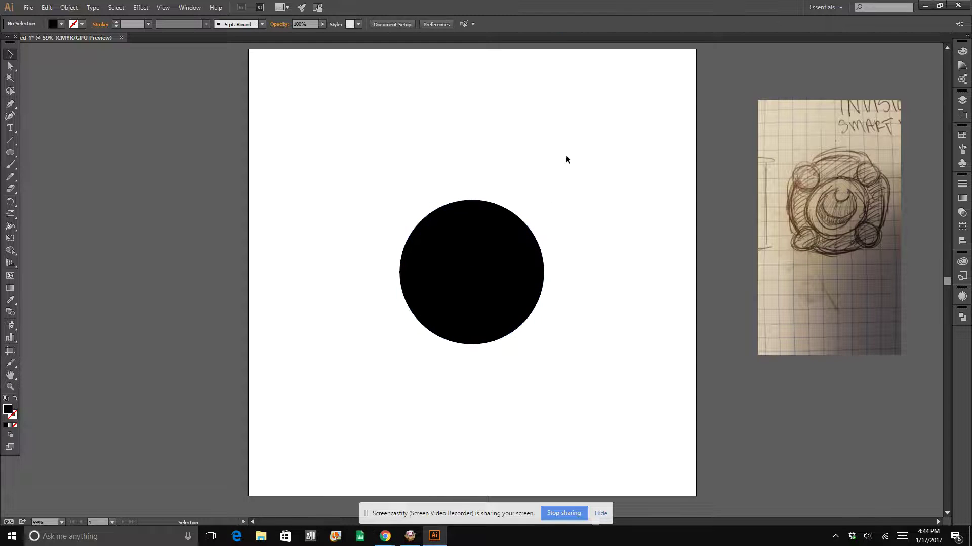
Fill the larger offset circle behind the black one with light gray
left_click(492, 246)
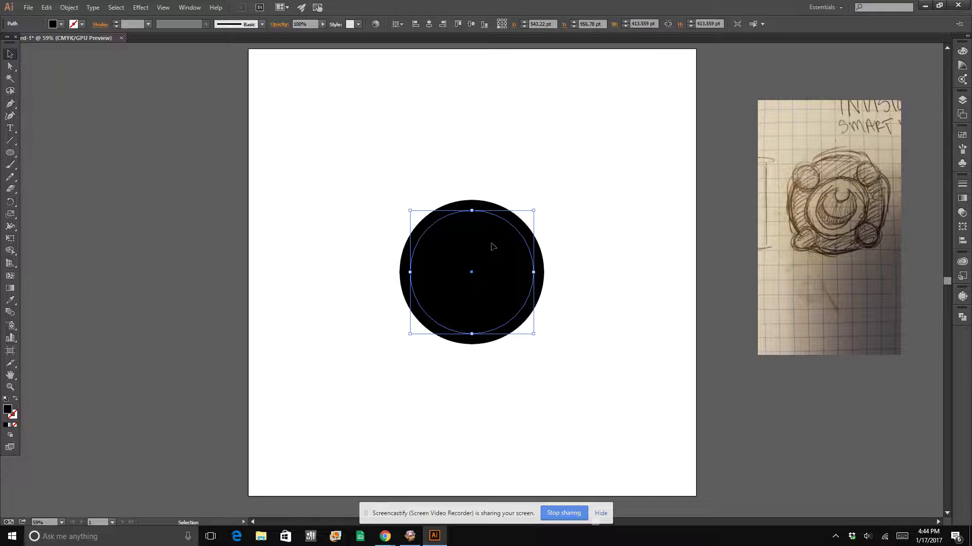
left_click(491, 208)
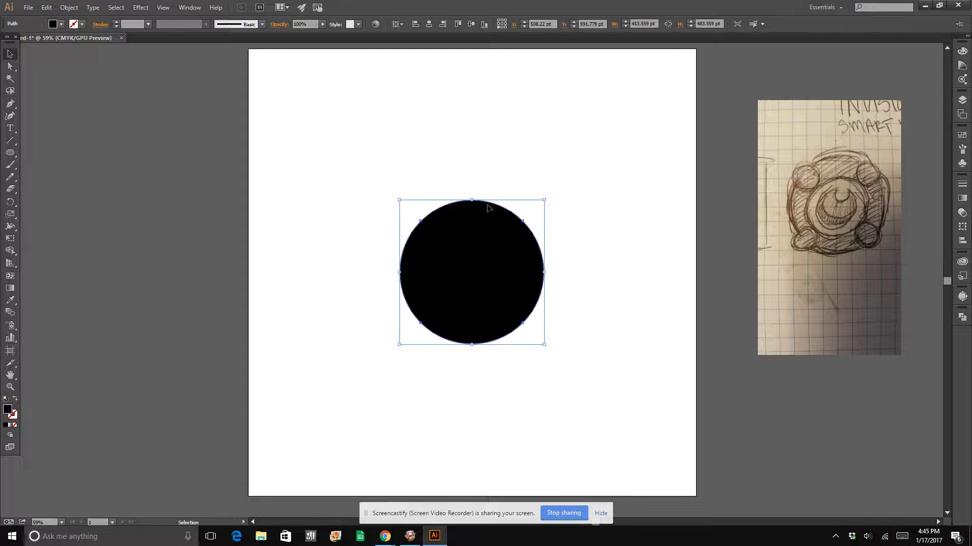
left_click(61, 24)
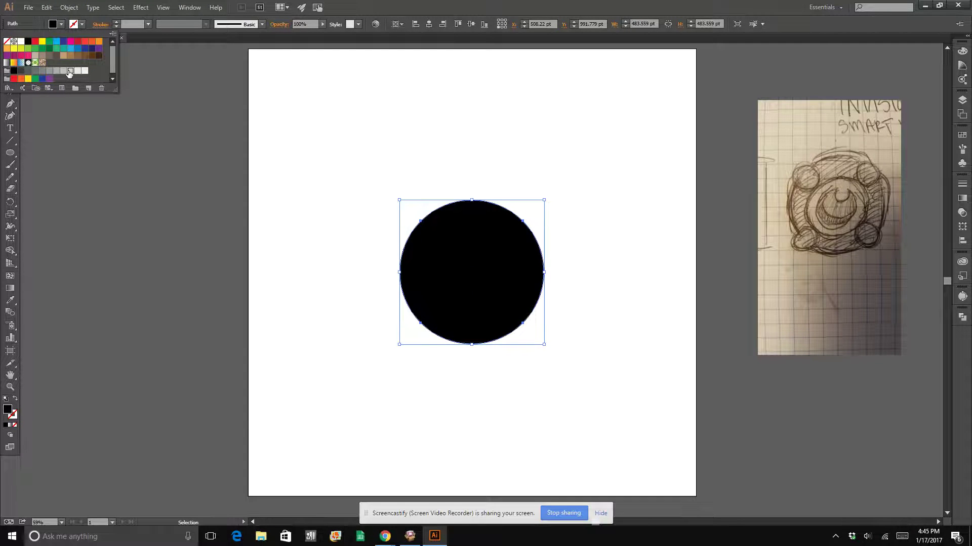
left_click(71, 71)
left_click(507, 151)
left_click(509, 152)
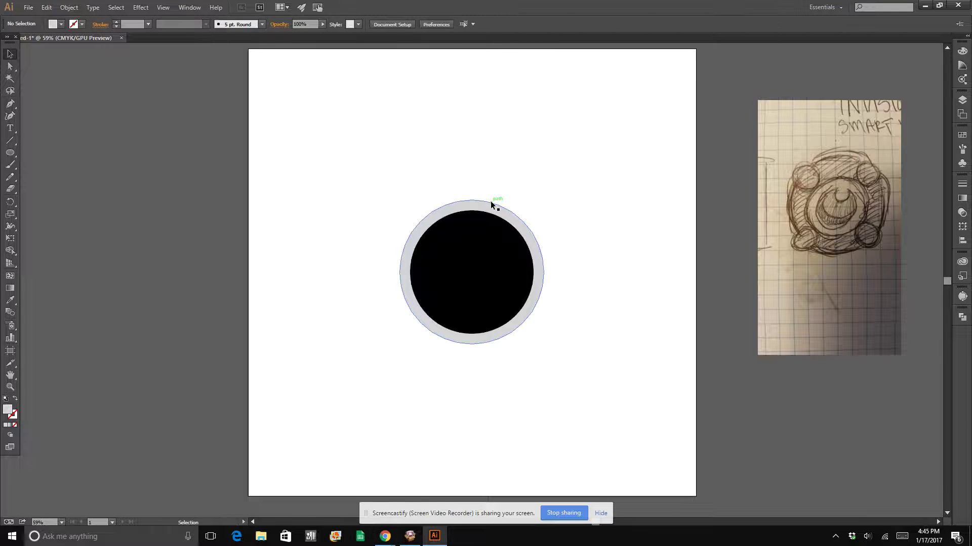
Offset the light gray circle's path outward by 80 pt with mitered joins
left_click(492, 204)
left_click(69, 8)
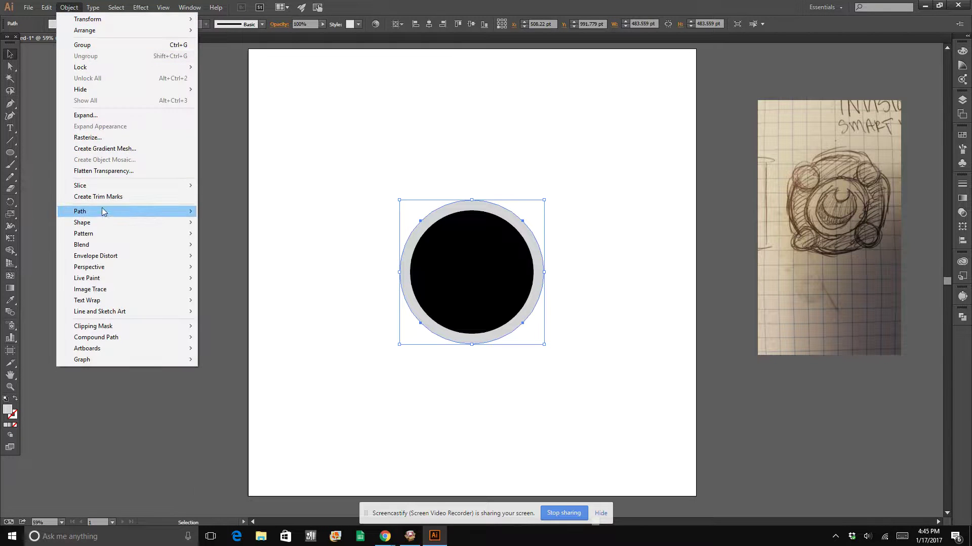
mouse_move(104, 211)
left_click(228, 248)
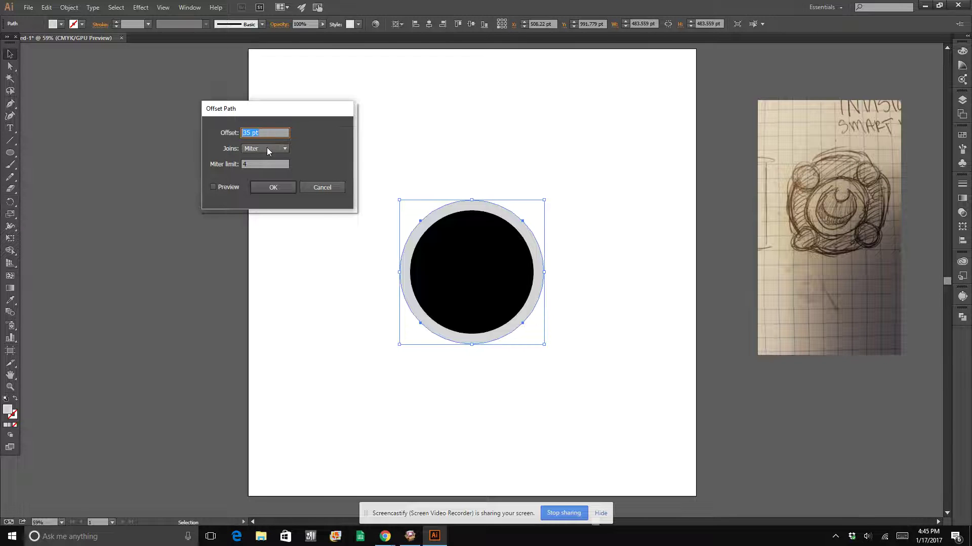
type("80")
left_click(262, 165)
left_click(229, 187)
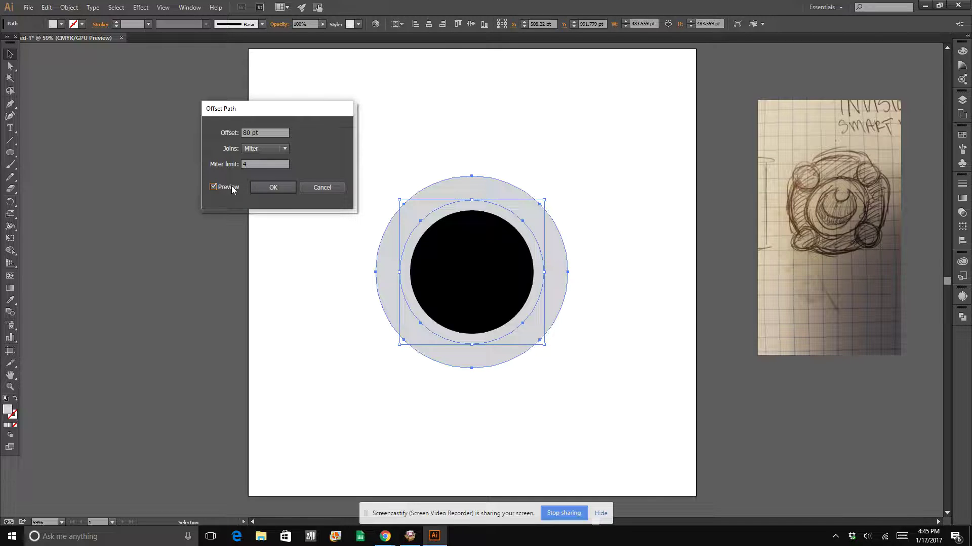
left_click(273, 186)
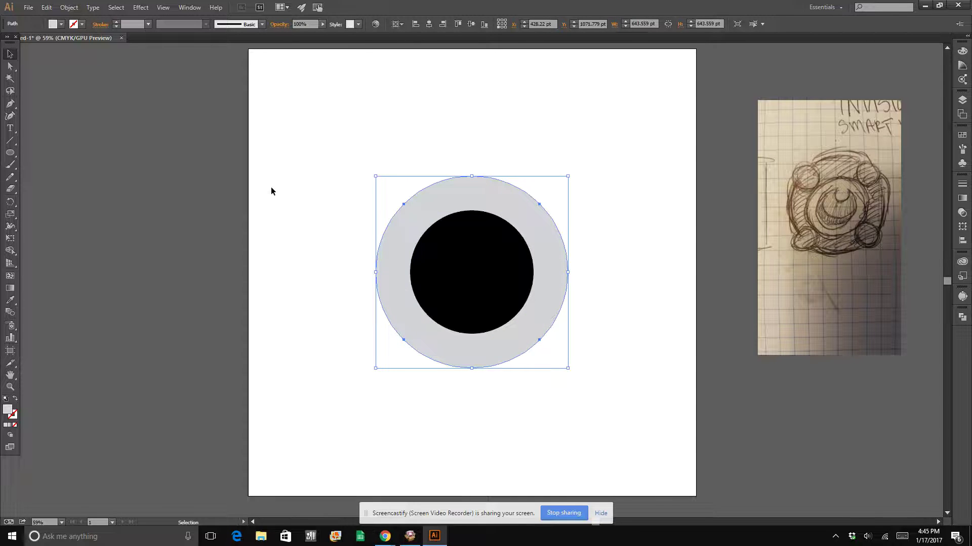
left_click(505, 126)
Fill the outermost offset circle with black so the gray circle forms a ring between two black areas
left_click(435, 212)
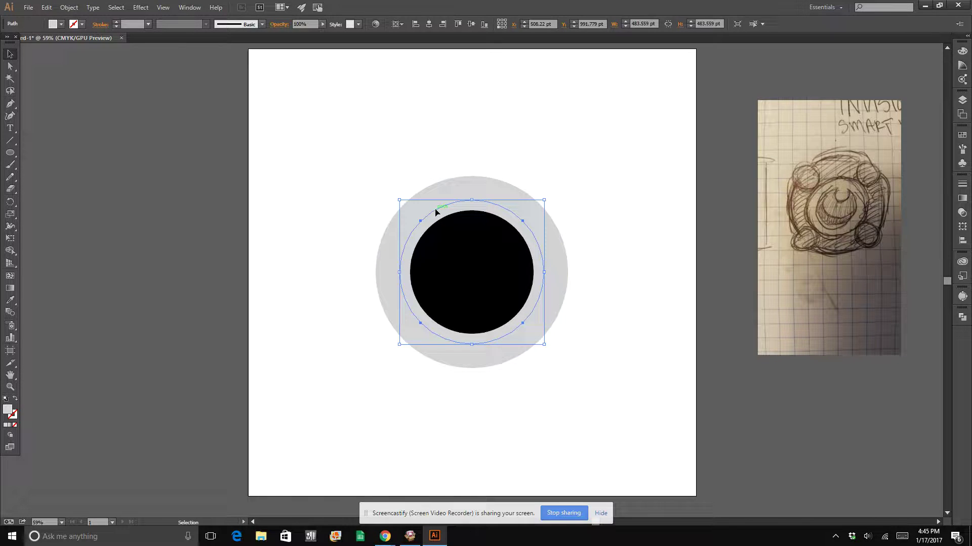
left_click(459, 188)
left_click(61, 24)
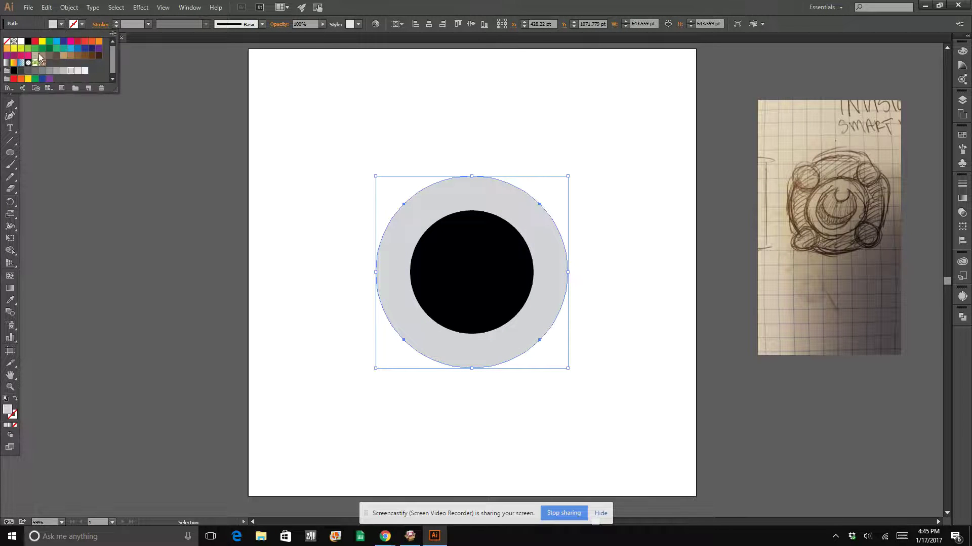
left_click(14, 71)
left_click(431, 118)
left_click(431, 119)
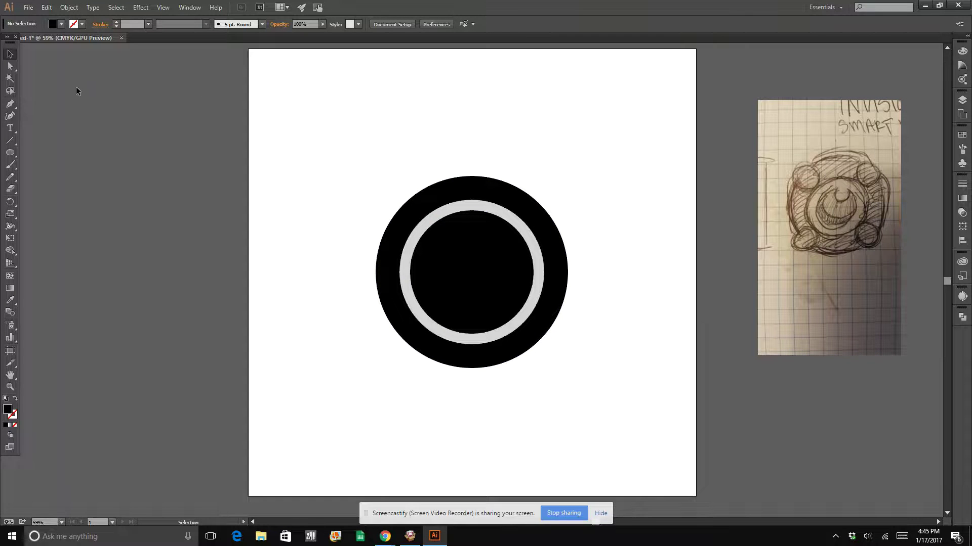
Draw a black circle about 244 pt in diameter overlapping the upper-left edge of the outermost circle
left_click(10, 152)
left_click_drag(360, 153, 432, 226)
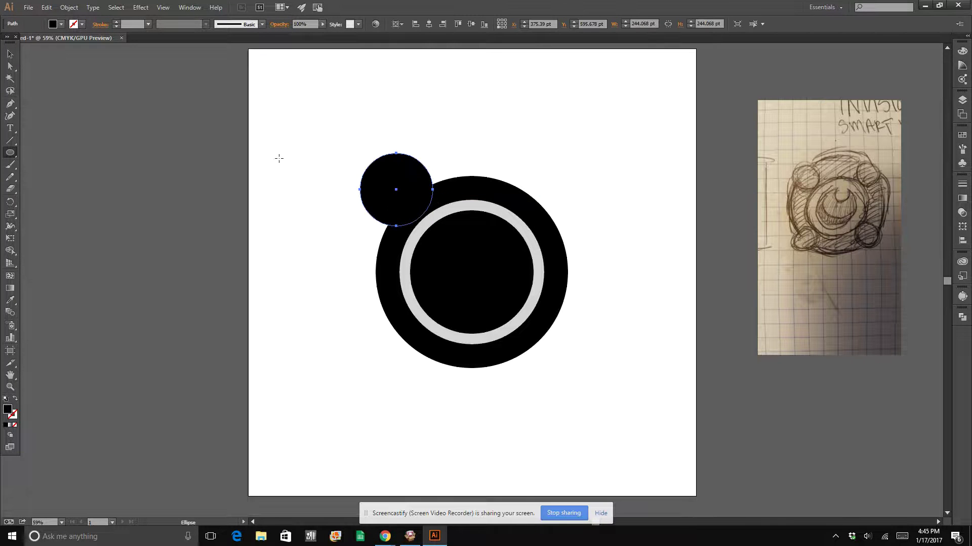
left_click(10, 53)
left_click(108, 76)
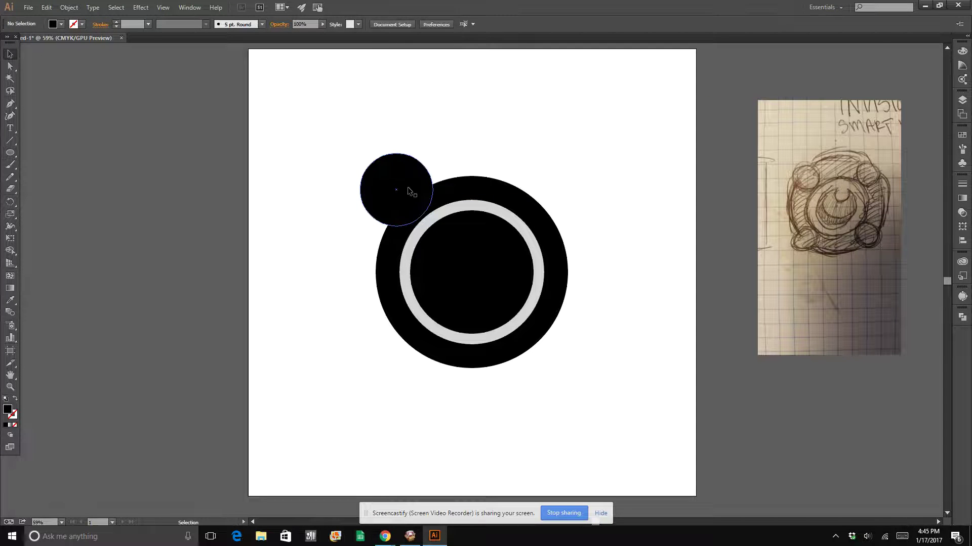
Try to reposition the small black circle over the upper-left part of the outermost circle
left_click_drag(410, 191, 485, 191)
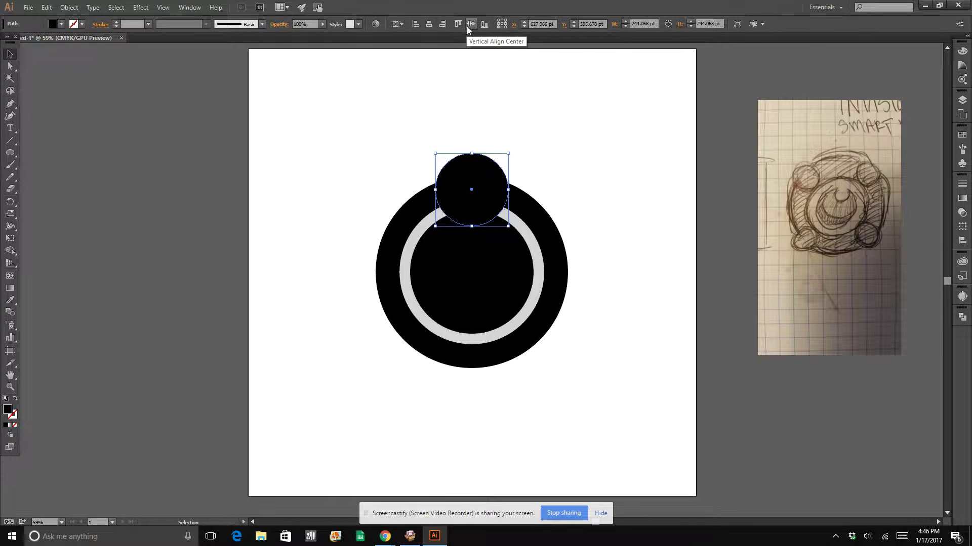
left_click(519, 29)
left_click_drag(519, 28, 519, 29)
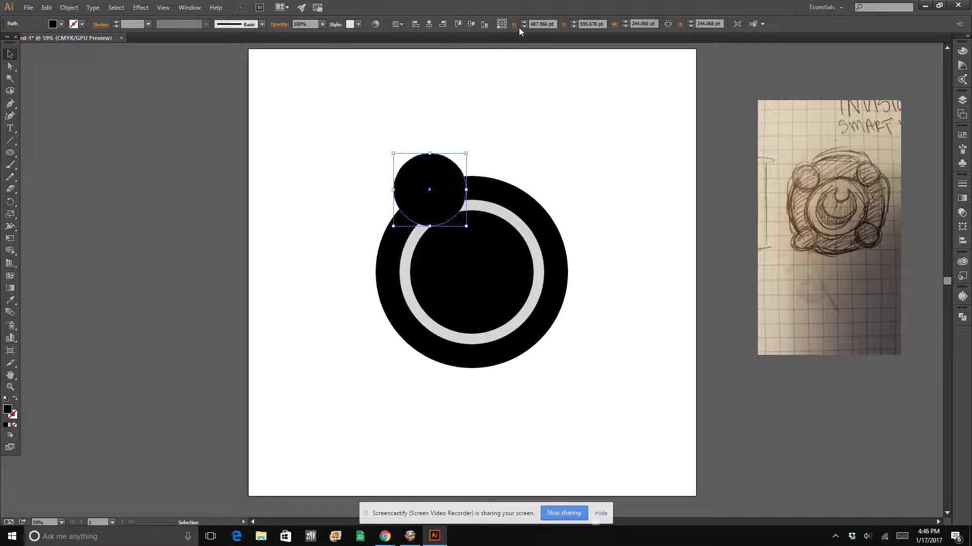
left_click(519, 29)
left_click(519, 29)
key("shift+Down")
key("shift+Down")
key("shift+Down")
key("shift+Down")
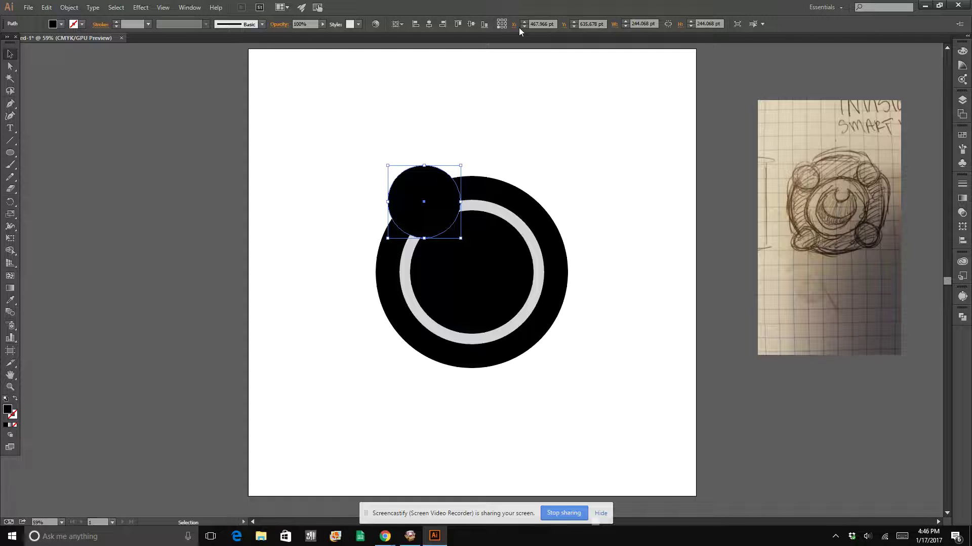
key("shift+Down")
key("shift+Down")
key("shift+Down")
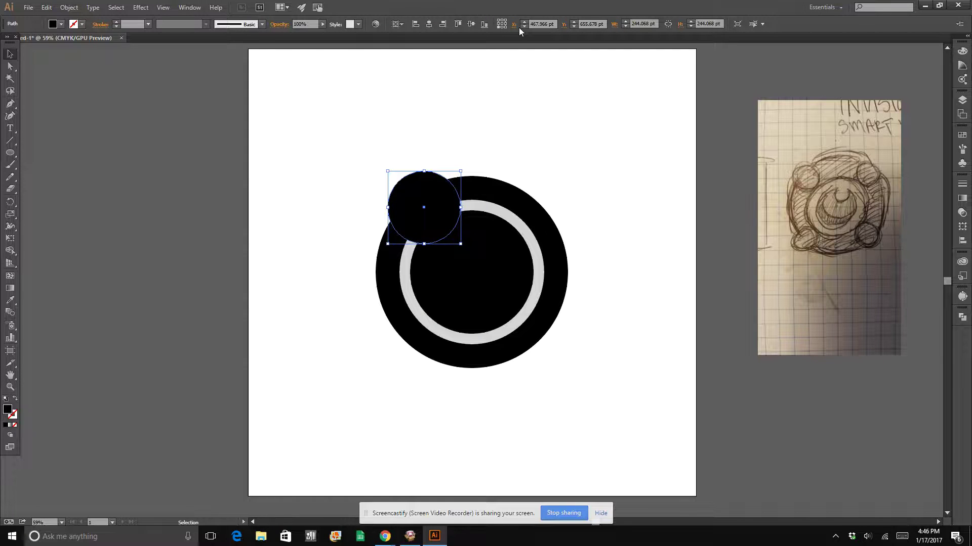
key("shift+Down")
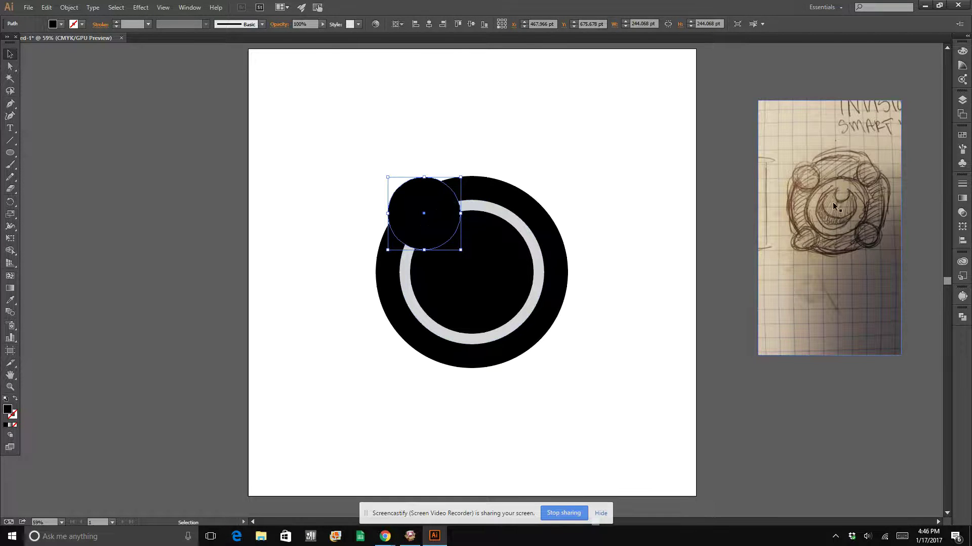
Move the small black circle clear of the concentric circles and delete it
left_click_drag(441, 235, 343, 225)
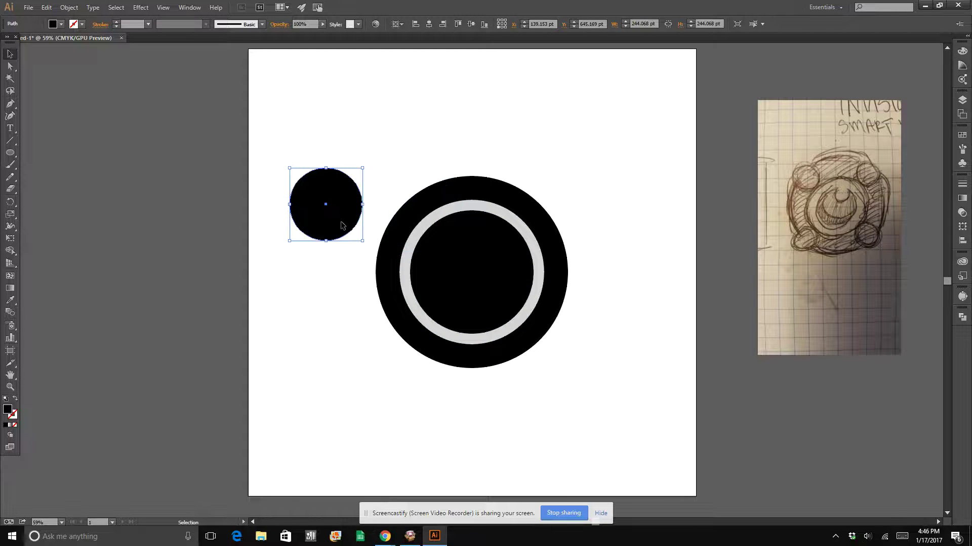
key("Delete")
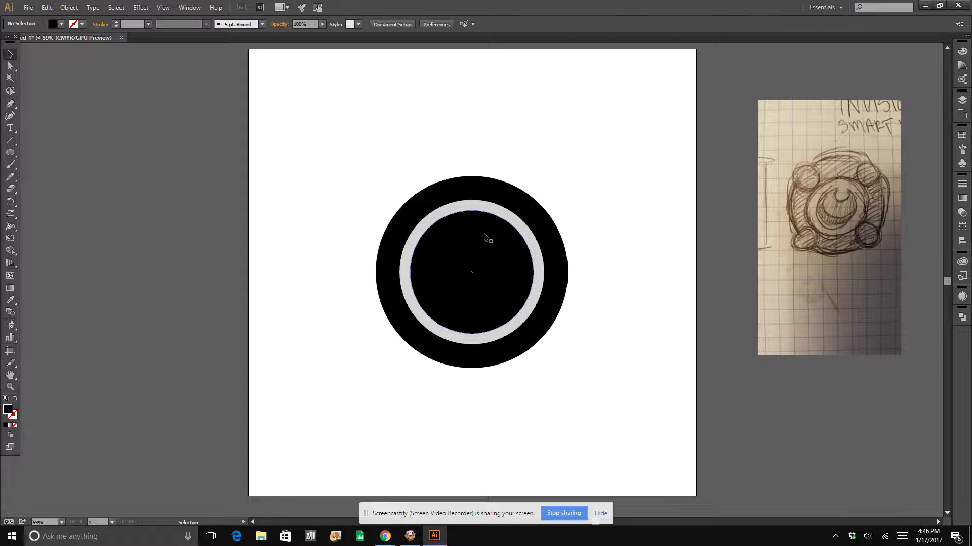
Try to draw a straight line down through the middle of the concentric circles
left_click(9, 140)
left_click_drag(452, 87, 516, 474)
key("v")
left_click(134, 71)
Show the rulers along the edges of the document window
left_click(161, 8)
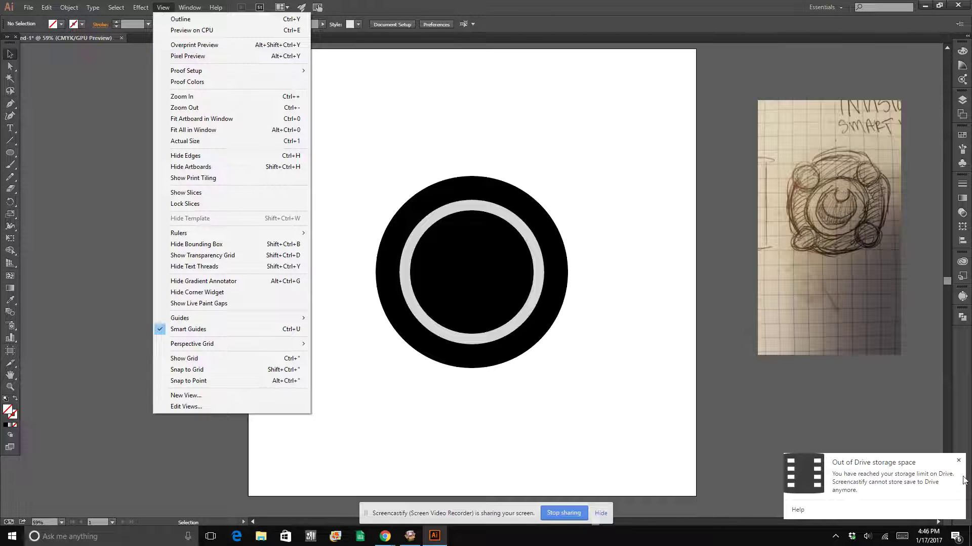
left_click(327, 127)
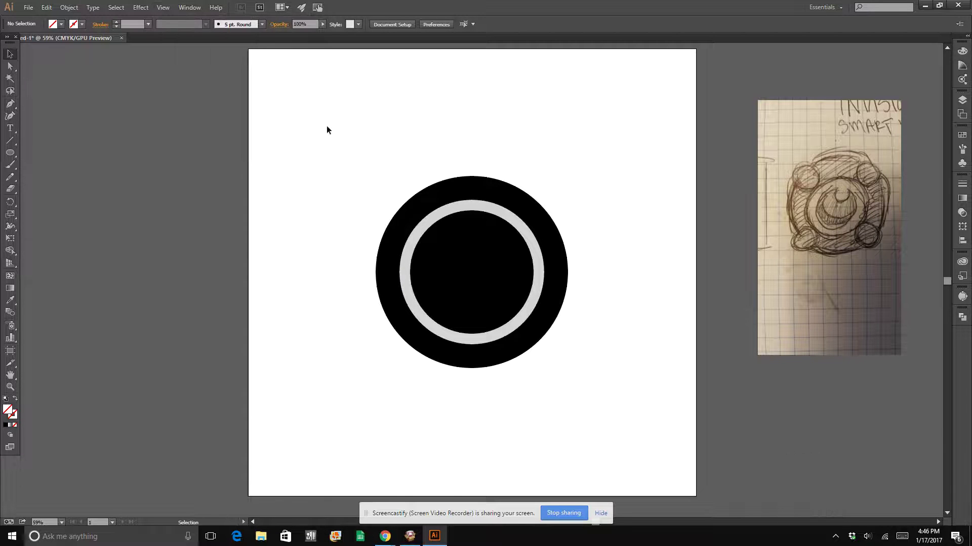
left_click(170, 10)
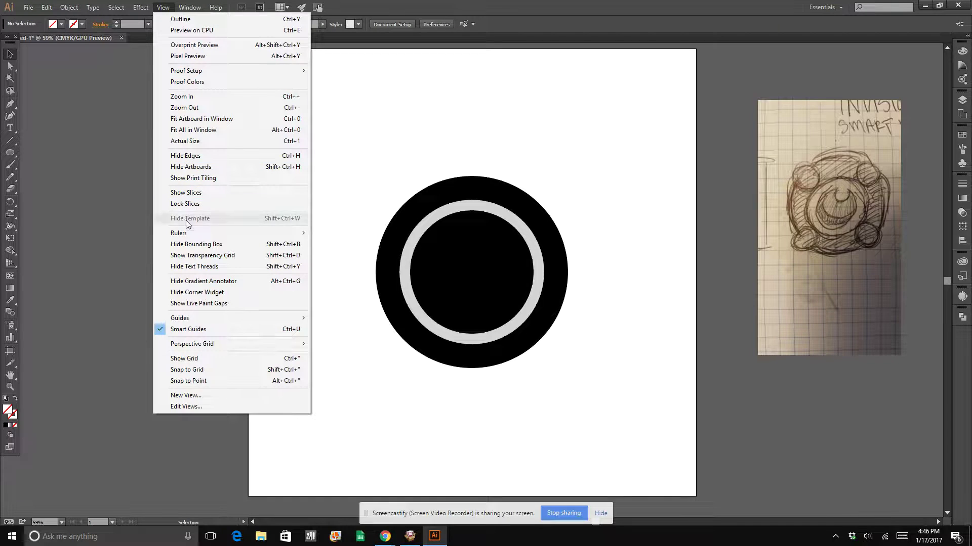
mouse_move(187, 233)
left_click(144, 234)
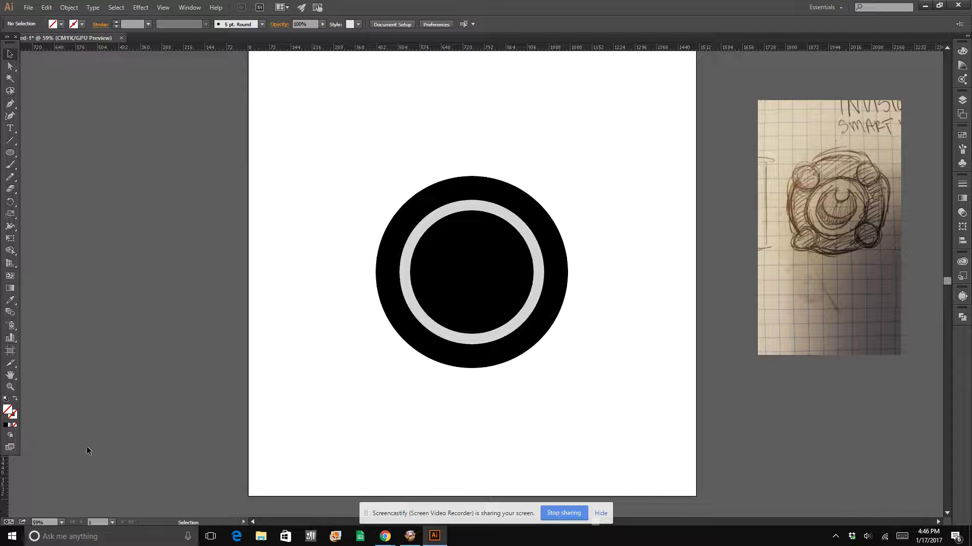
Place a vertical and a horizontal guide near the circles' center and align all the circles to a common vertical center
left_click_drag(8, 500, 474, 357)
left_click_drag(508, 46, 541, 278)
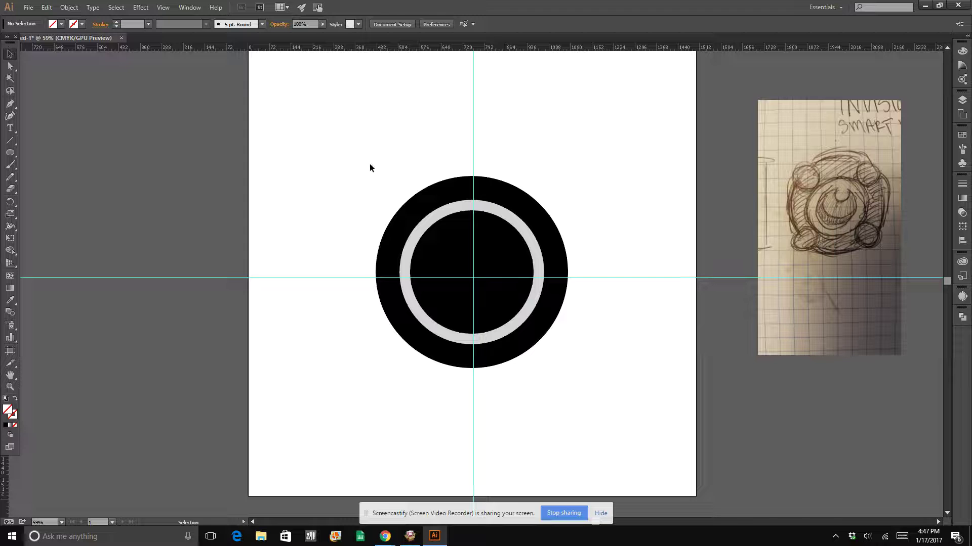
left_click_drag(369, 163, 535, 369)
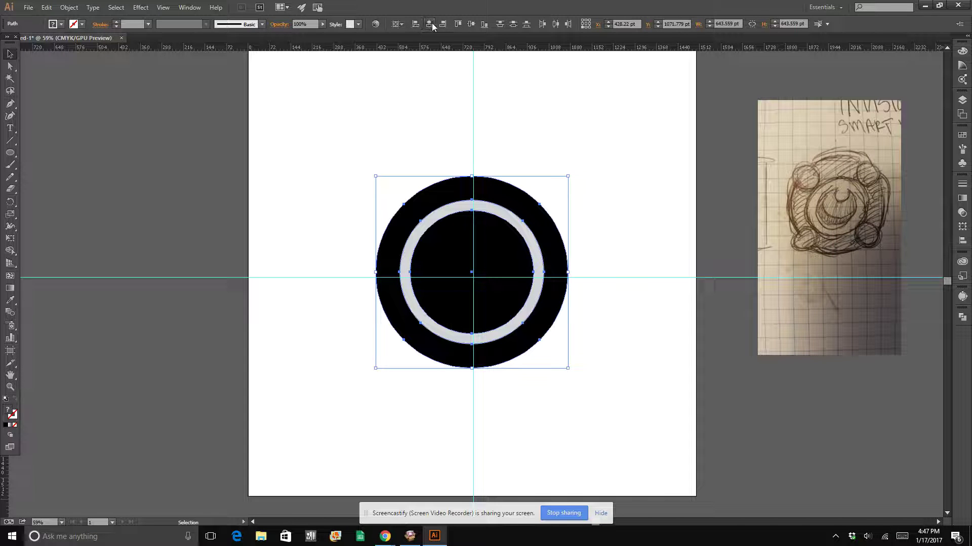
left_click(471, 23)
left_click(341, 296)
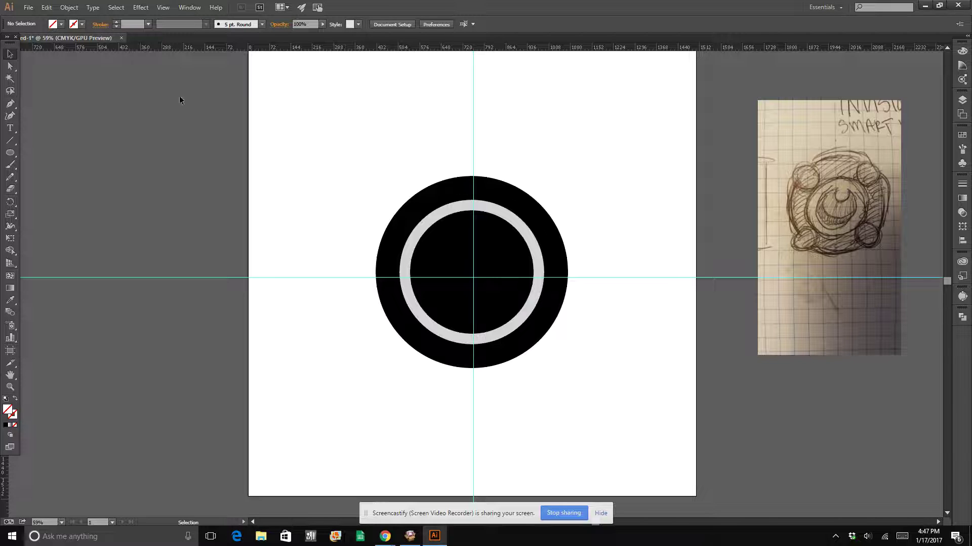
Clear all guides from the document
left_click(122, 11)
mouse_move(163, 8)
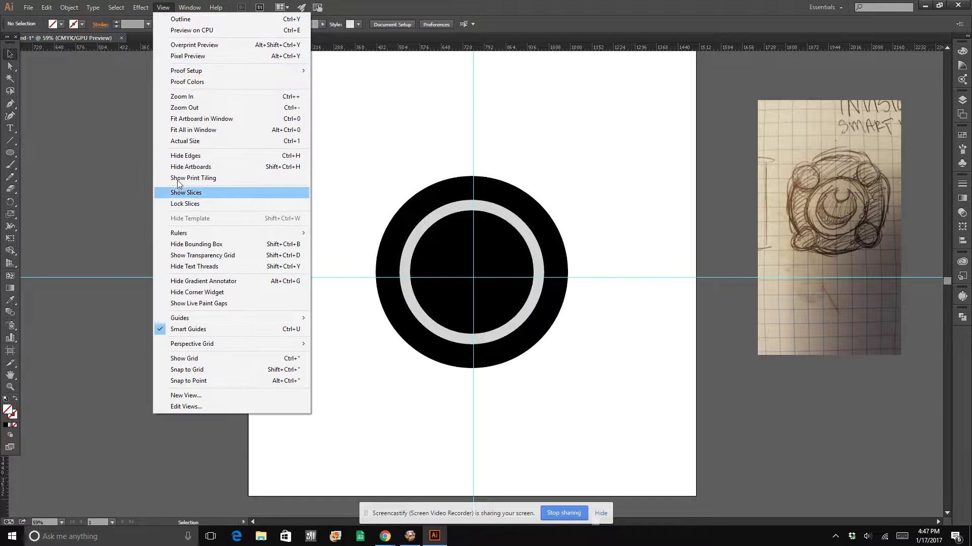
mouse_move(187, 319)
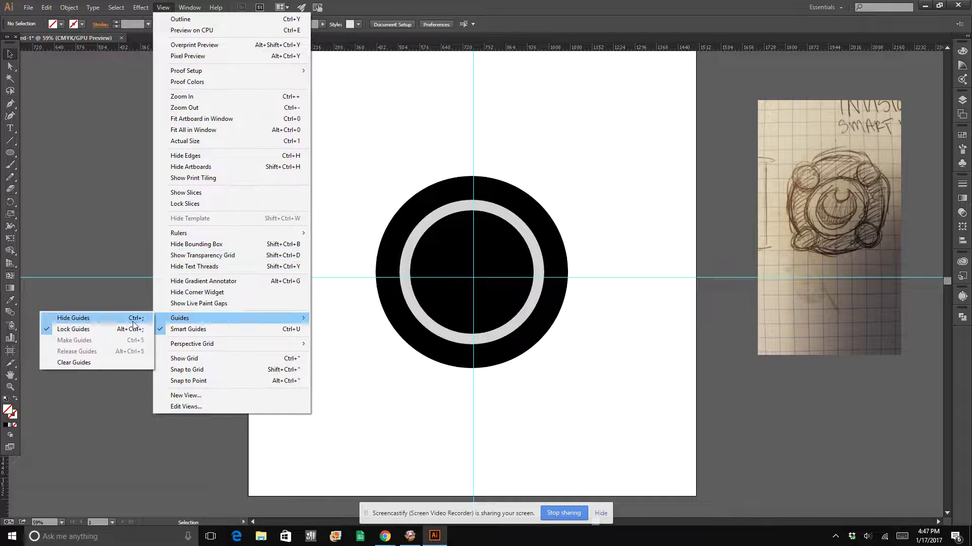
left_click(116, 362)
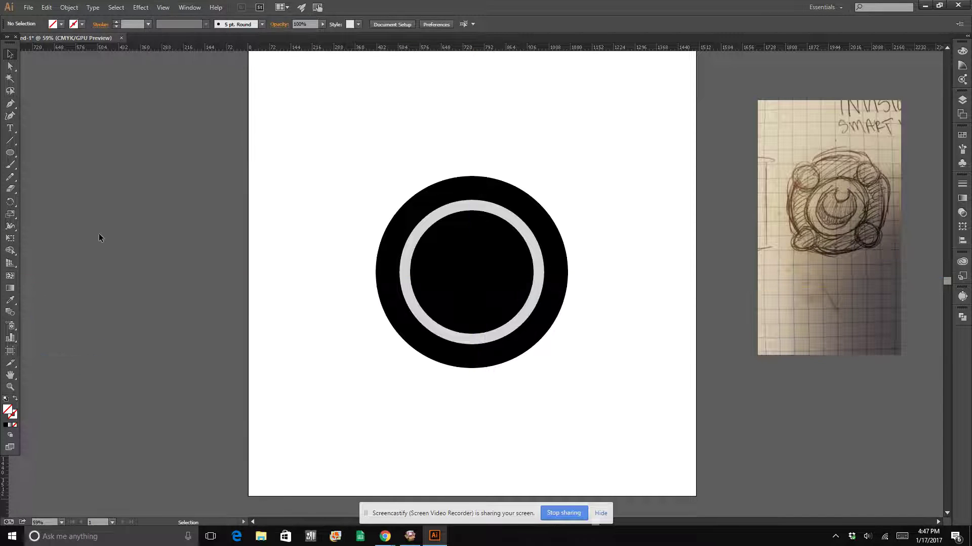
Select the inner black circle and place a vertical and a horizontal guide exactly through its center point
left_click(516, 270)
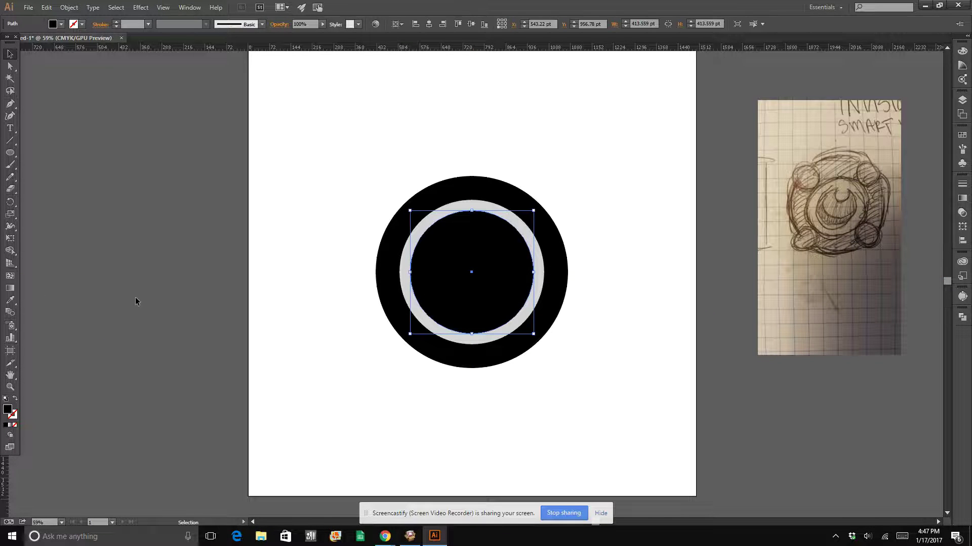
left_click_drag(5, 480, 472, 388)
left_click_drag(481, 48, 495, 276)
left_click(670, 329)
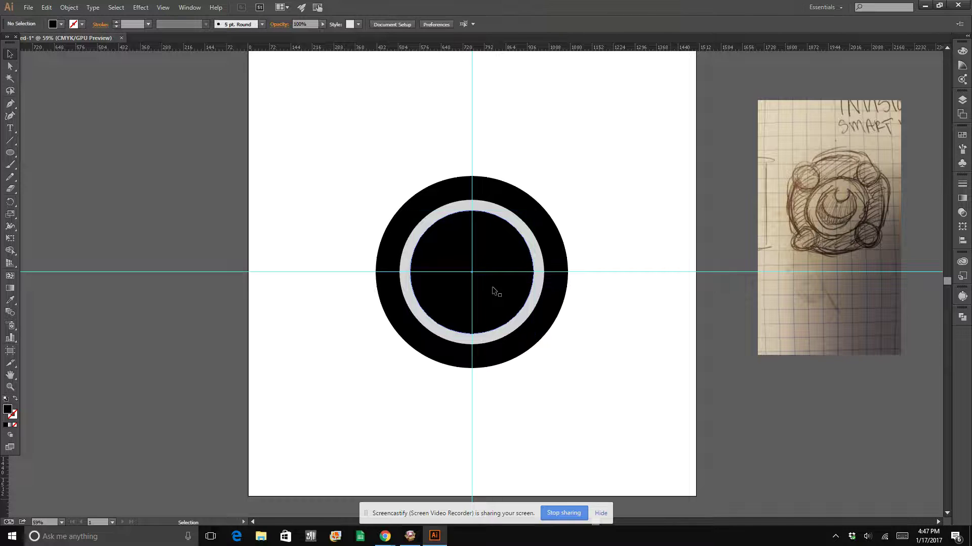
Draw a black circle about 331 pt in diameter and place it in the upper-left quadrant, touching both guides
left_click(9, 152)
left_click_drag(311, 157, 410, 256)
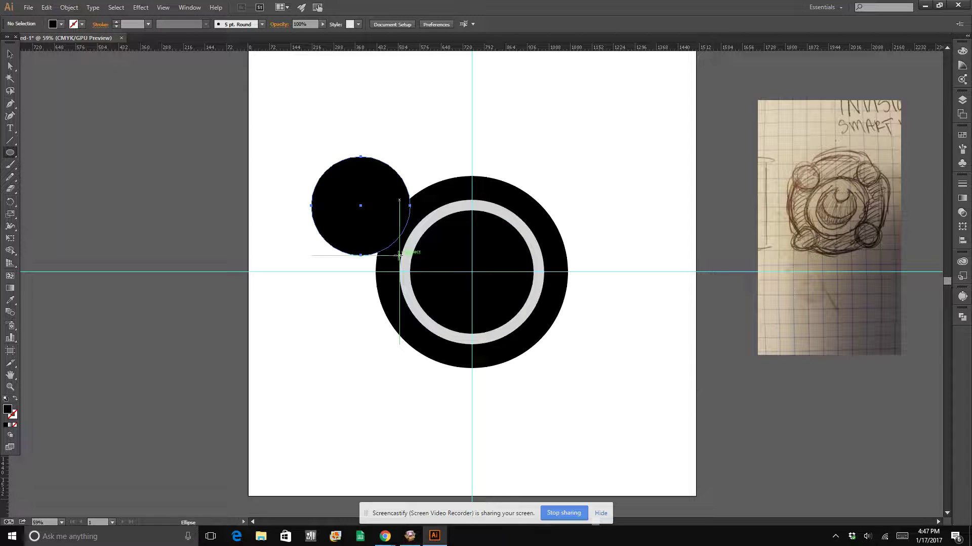
left_click(9, 49)
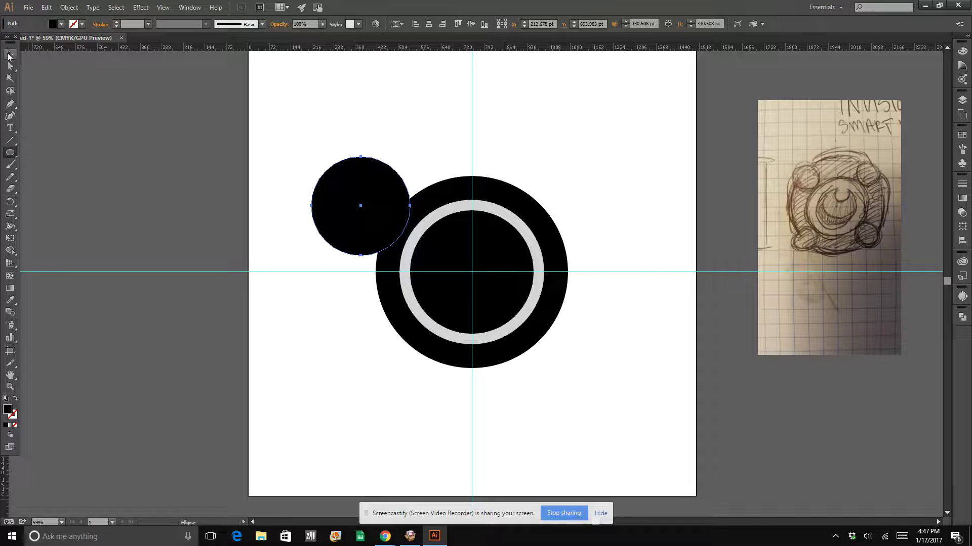
left_click(175, 107)
left_click_drag(363, 217, 425, 235)
Duplicate the new circle horizontally into the upper-right quadrant so the two circles touch at the vertical guide
key("a")
key("v")
left_click_drag(425, 237, 522, 240)
Try to select the two upper circles together and shift them below the horizontal guide
left_click(444, 235, "shift")
key("a")
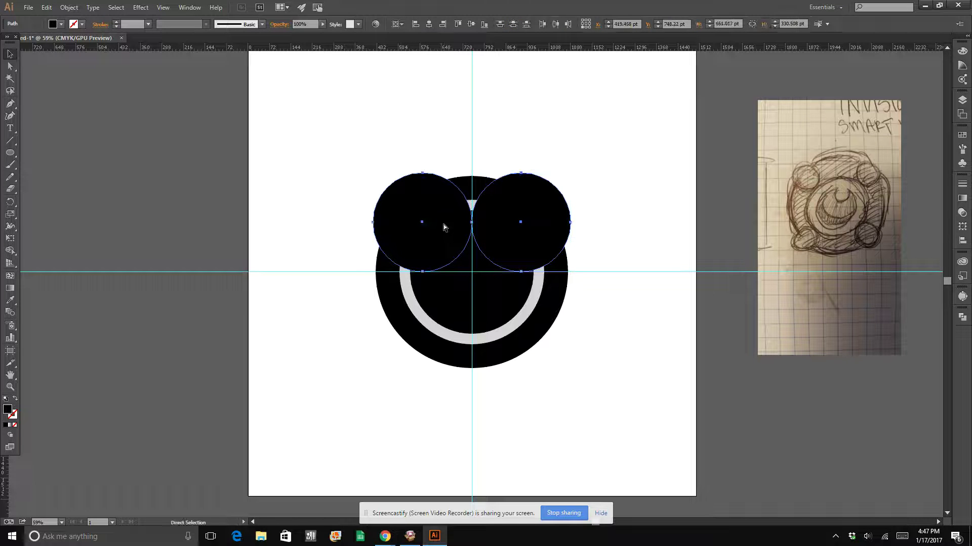
key("v")
left_click(516, 235, "shift")
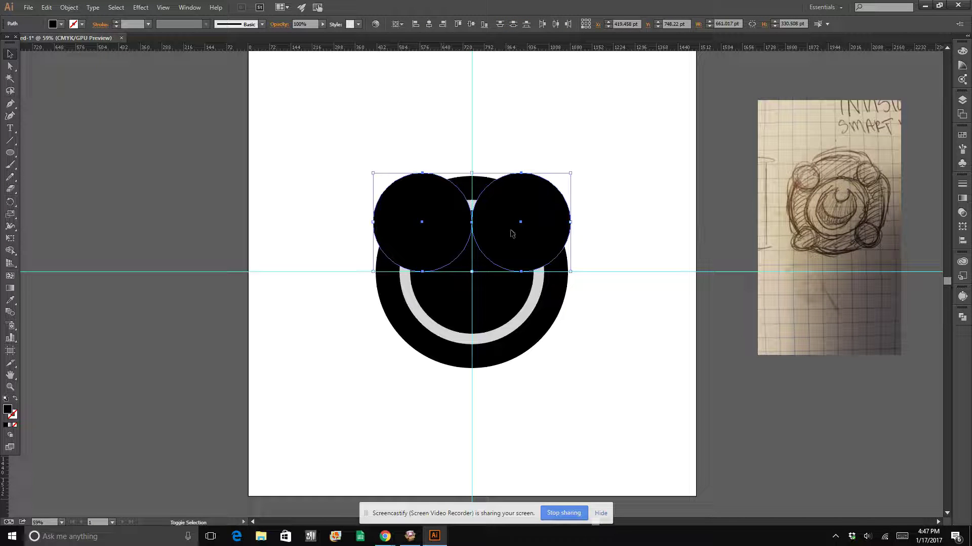
left_click_drag(513, 251, 511, 283)
key("ctrl+z")
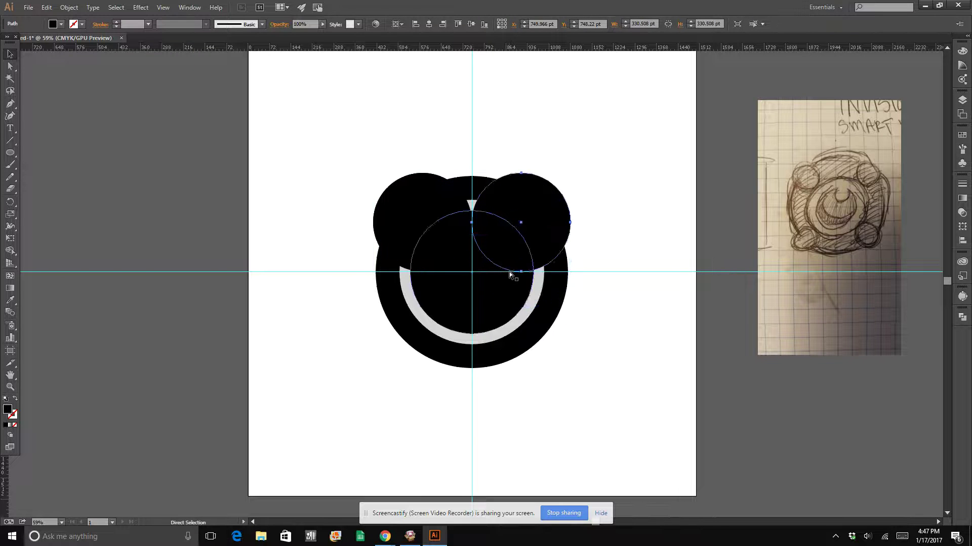
left_click(448, 256, "shift")
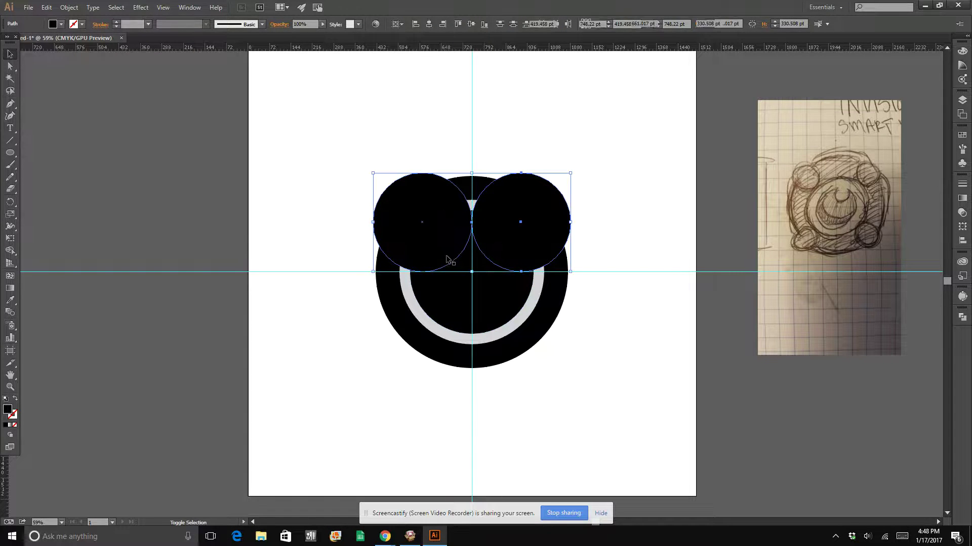
left_click_drag(441, 224, 436, 279)
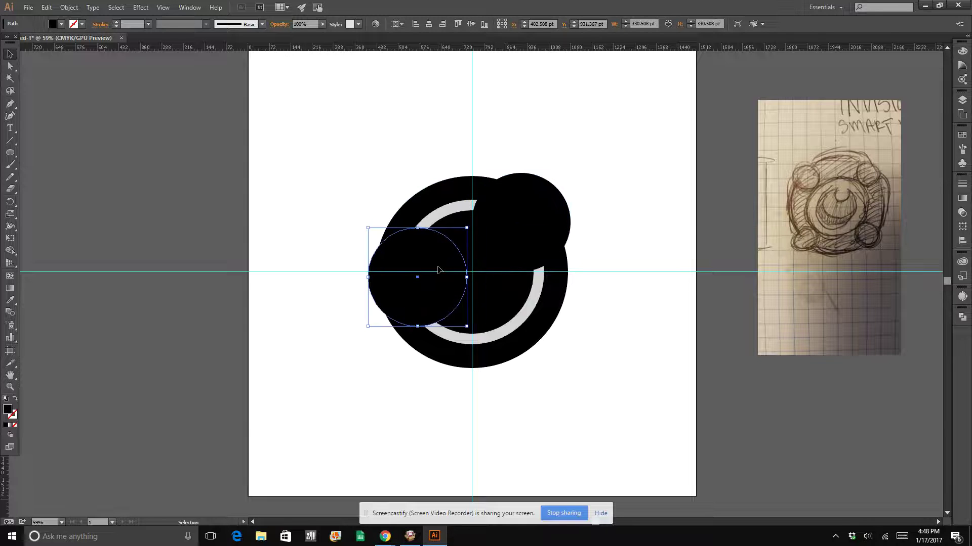
key("ctrl+z")
key("v")
left_click_drag(518, 219, 613, 215)
key("ctrl+z")
left_click(657, 189)
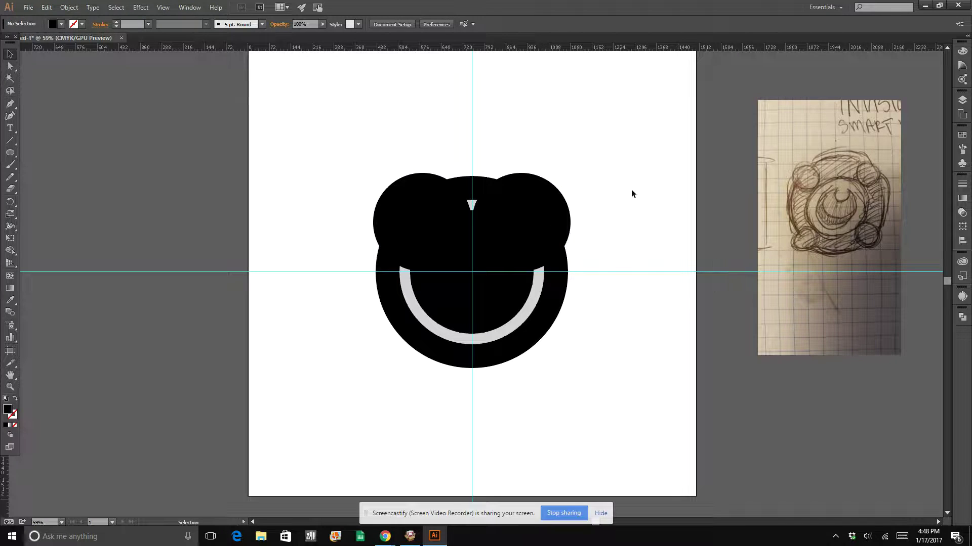
Duplicate both upper circles straight down so the copies touch the horizontal guide from below
left_click(424, 215)
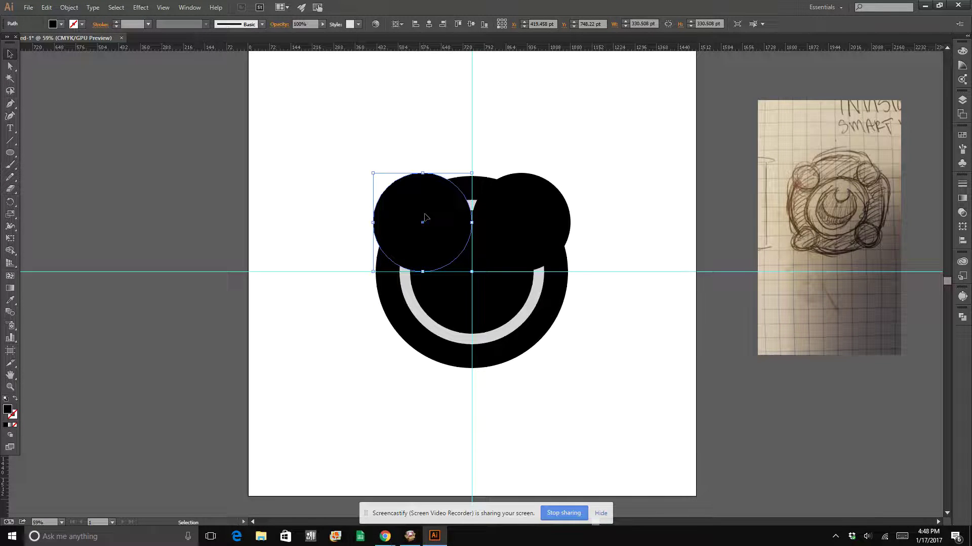
left_click(511, 215, "shift")
key("a")
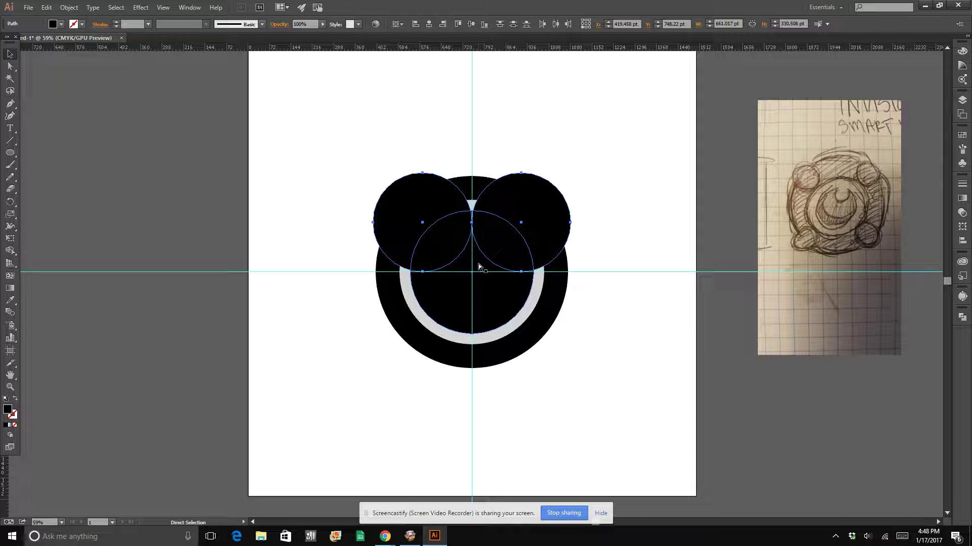
key("v")
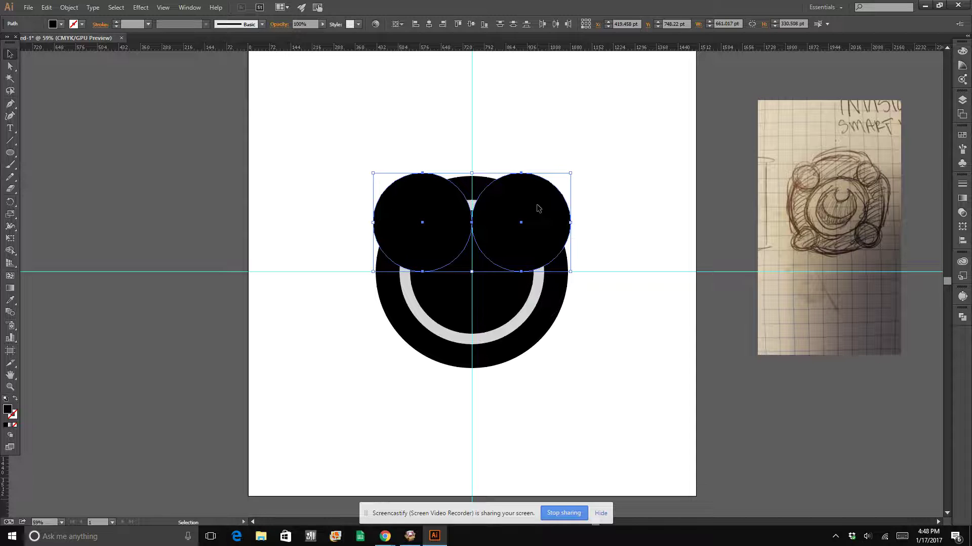
left_click_drag(538, 208, 544, 307)
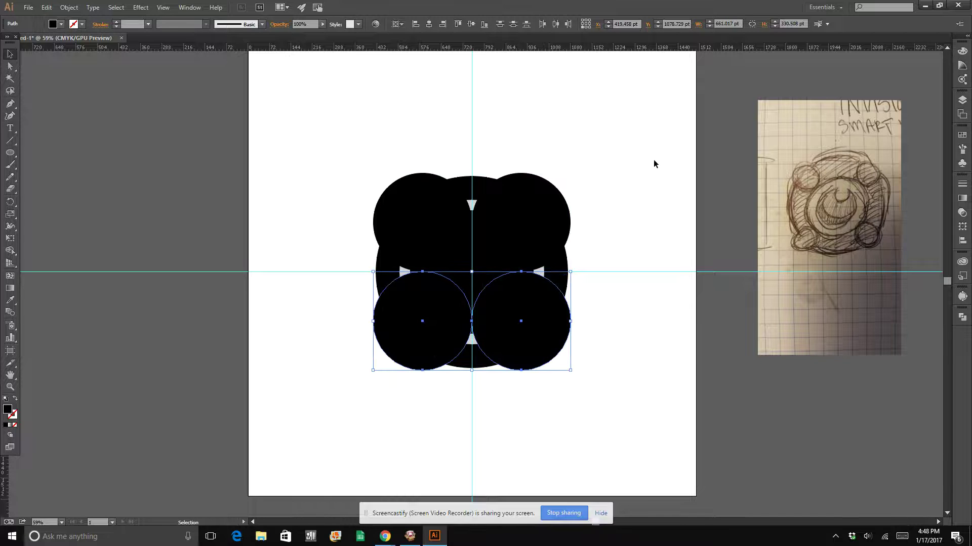
Add the two upper circles to the selection and group all four corner circles
left_click(506, 230, "shift")
left_click(449, 235, "shift")
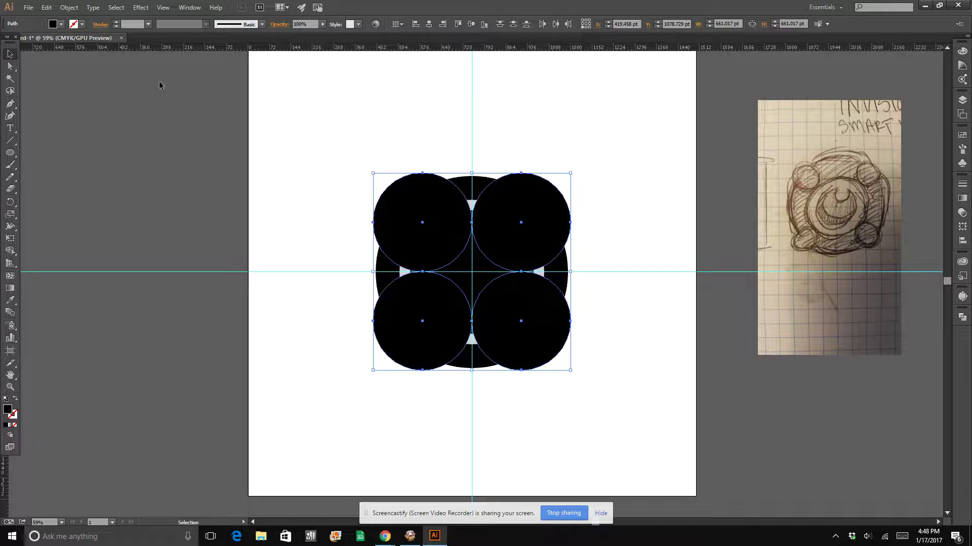
left_click(69, 7)
left_click(83, 45)
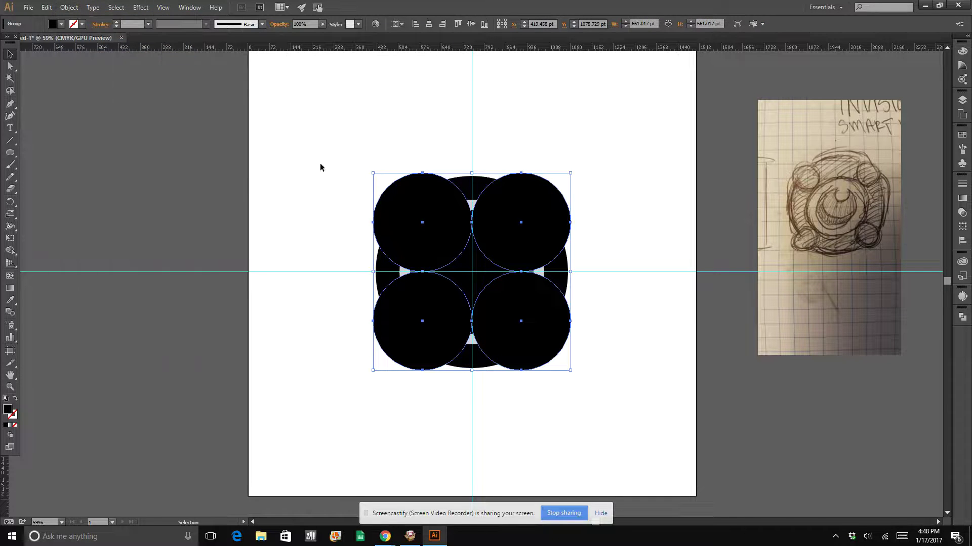
Send the group of four corner circles to the back, behind the concentric circles, and deselect it
right_click(513, 241)
mouse_move(542, 329)
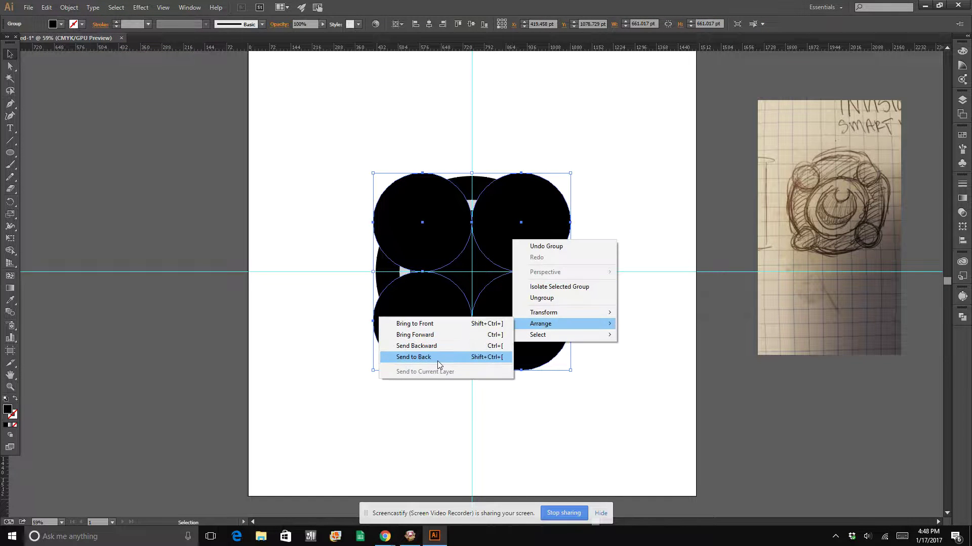
left_click(438, 361)
left_click(615, 147)
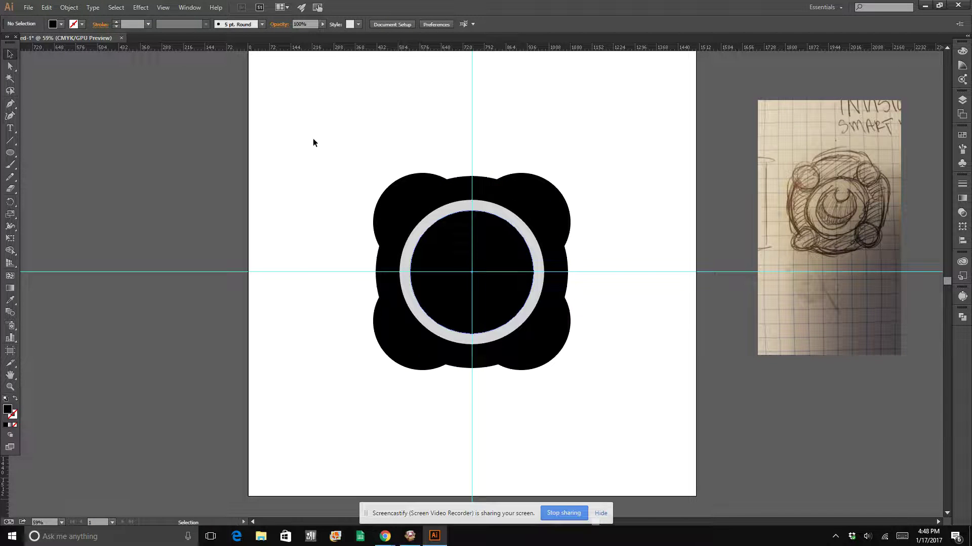
left_click_drag(315, 141, 597, 403)
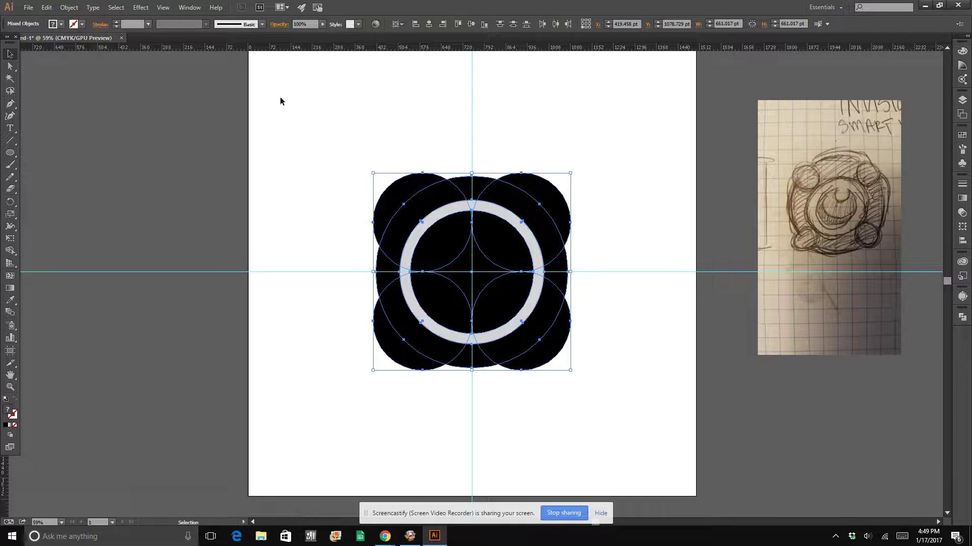
left_click(448, 178)
left_click(424, 202)
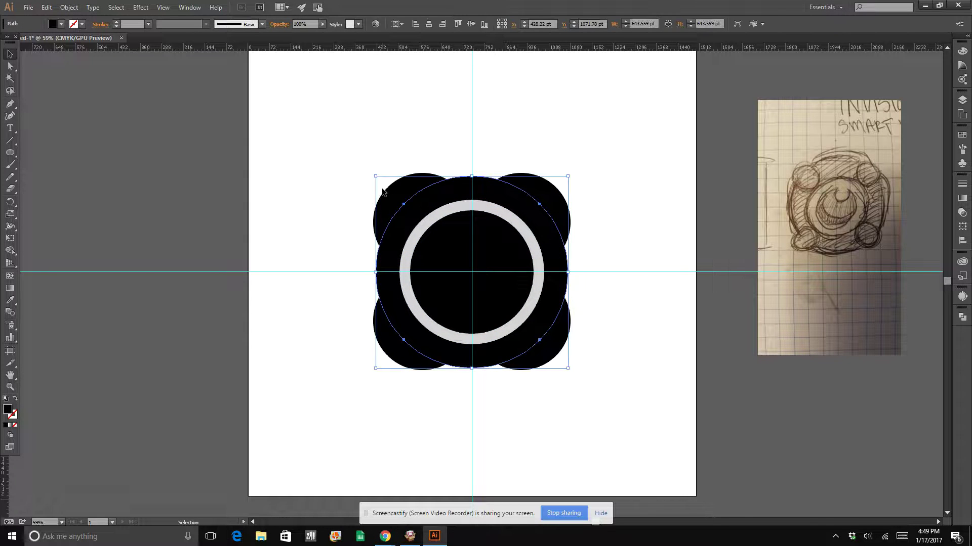
key("ctrl+a")
left_click(355, 137)
Select the whole emblem, start Recolor Artwork on it, and add a new replacement color for the black
left_click_drag(333, 133, 636, 442)
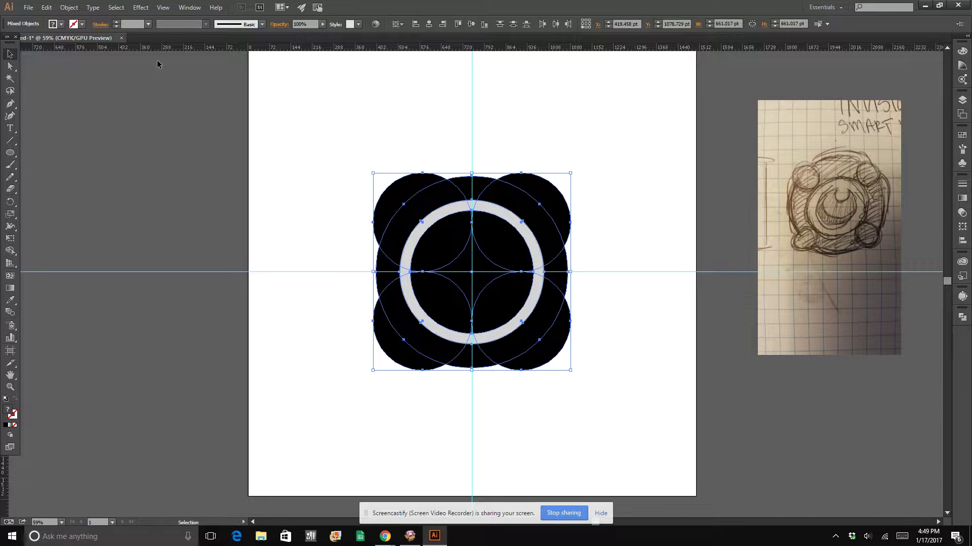
left_click(46, 7)
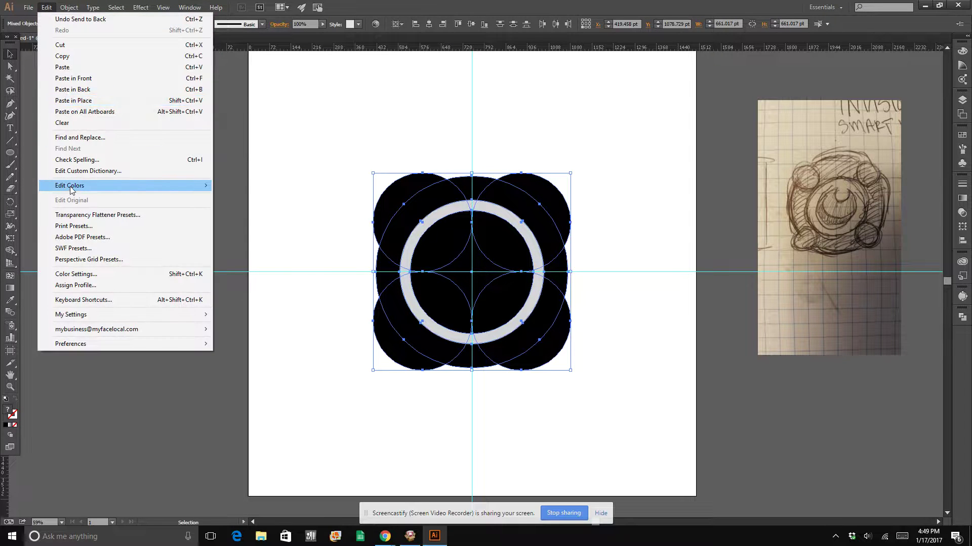
mouse_move(70, 187)
left_click(279, 187)
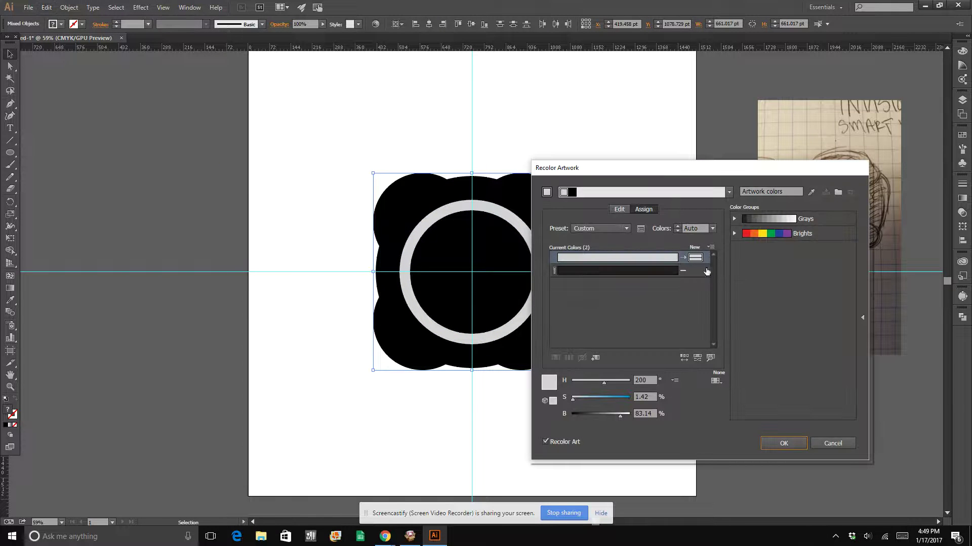
left_click(651, 273)
left_click(693, 272)
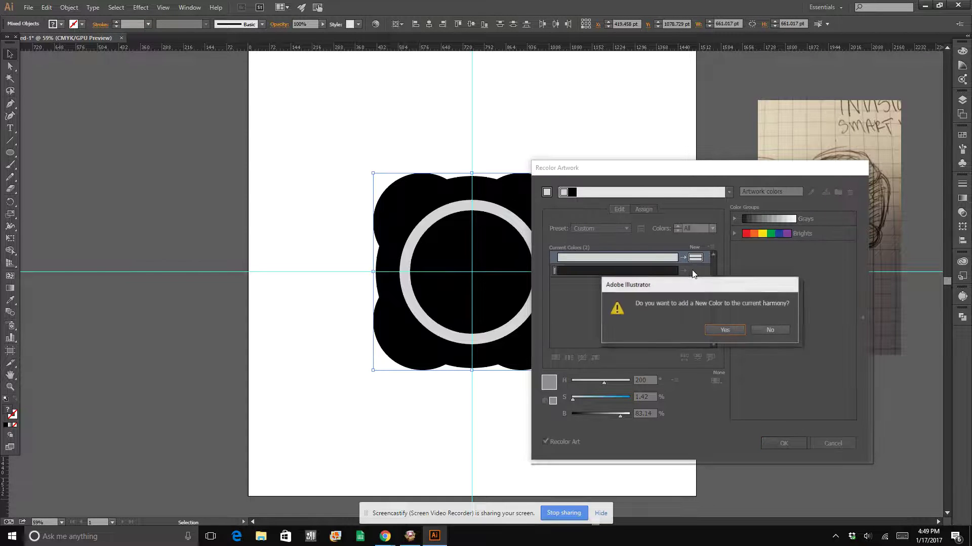
left_click(728, 330)
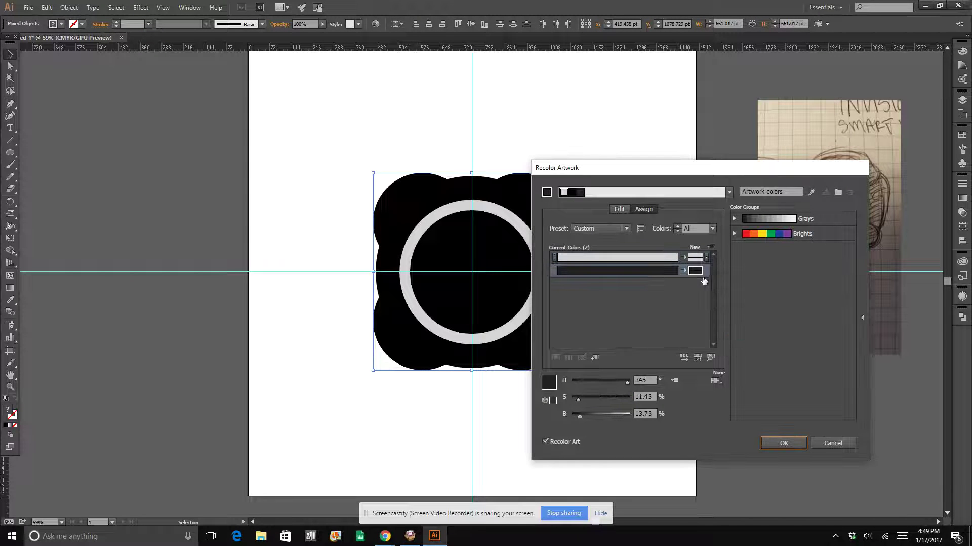
Set the black's replacement color to crimson DD104B
double_click(695, 271)
mouse_move(561, 358)
left_mouse_down()
mouse_move(560, 319)
mouse_move(550, 339)
mouse_move(623, 290)
mouse_move(657, 285)
left_mouse_up()
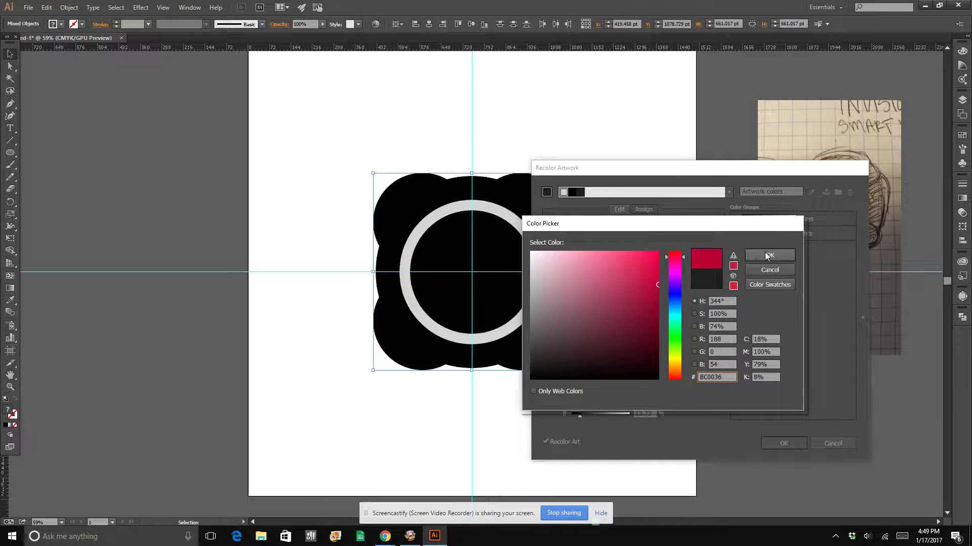
left_click(753, 255)
left_click(695, 271)
double_click(696, 271)
left_click(634, 267)
left_click_drag(634, 267, 649, 269)
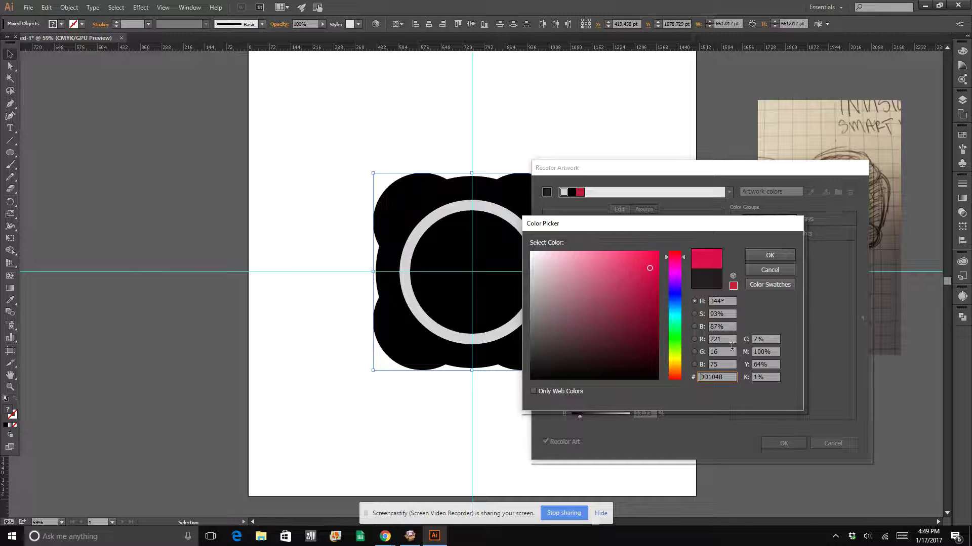
left_click(755, 256)
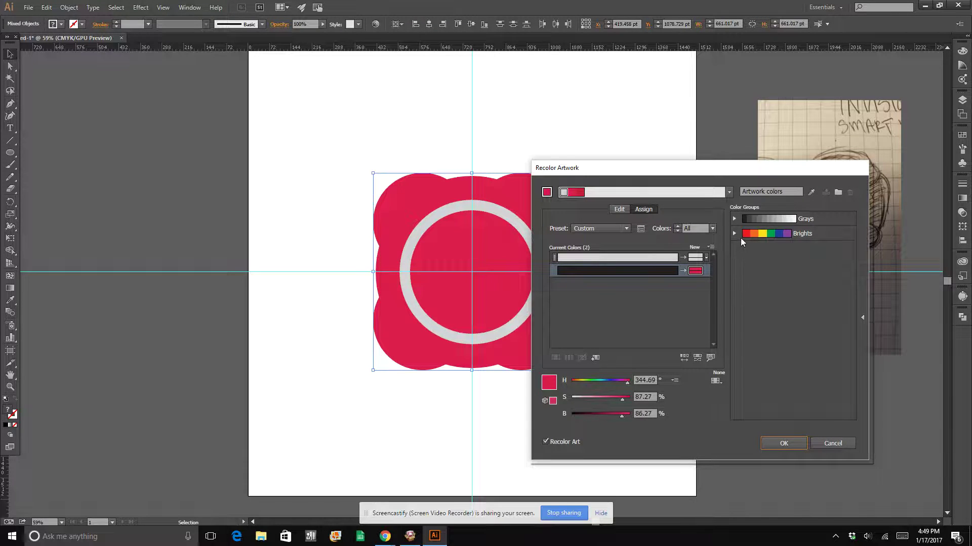
Change the black's replacement color to a bright red with 98% saturation and 92% brightness, and apply the recoloring
double_click(695, 272)
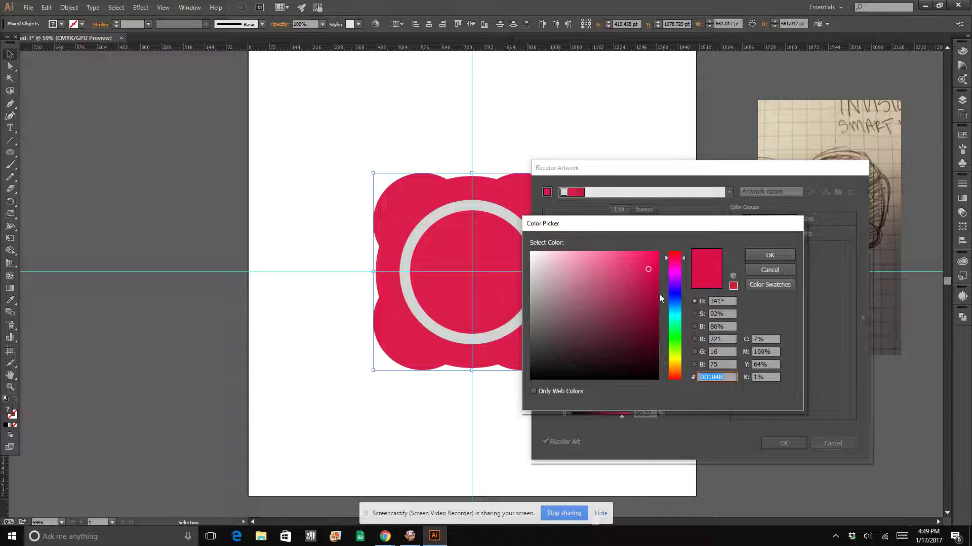
mouse_move(671, 259)
left_mouse_down()
mouse_move(688, 245)
mouse_move(657, 281)
mouse_move(663, 292)
mouse_move(657, 260)
left_mouse_up()
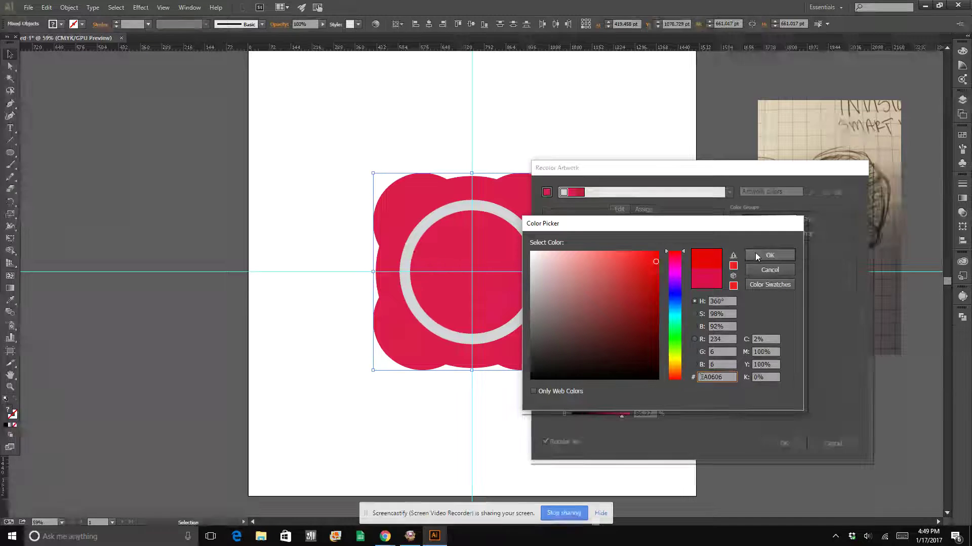
left_click(684, 254)
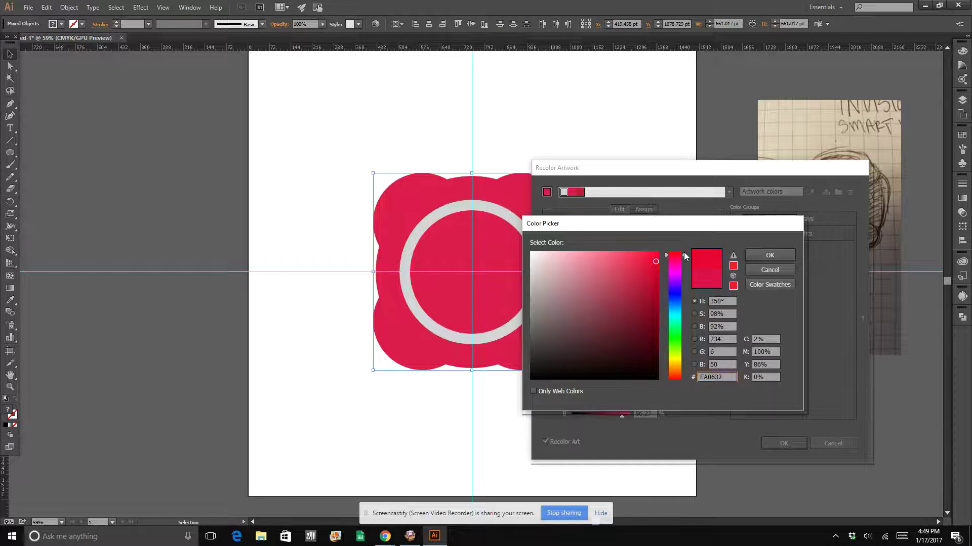
left_click_drag(684, 252, 685, 251)
left_click(770, 254)
left_click(784, 443)
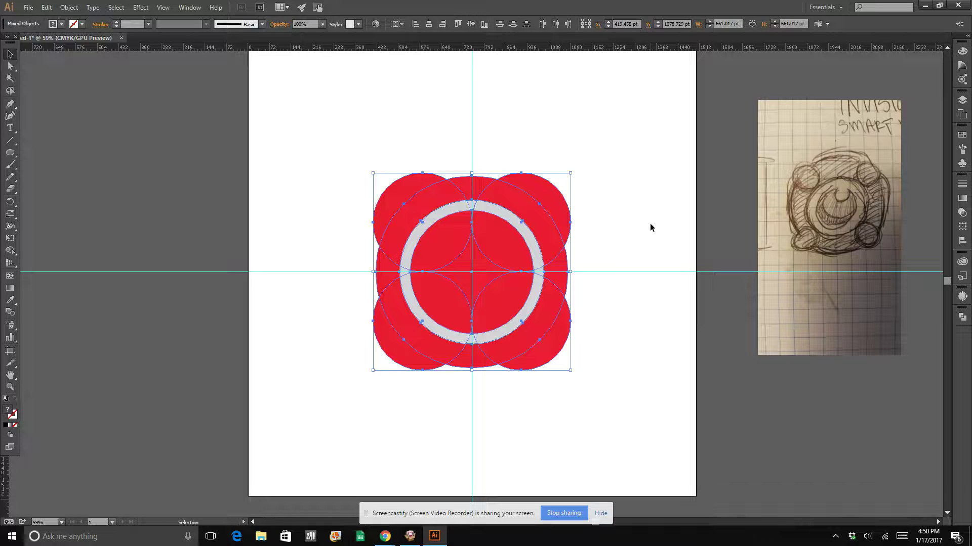
left_click(686, 243)
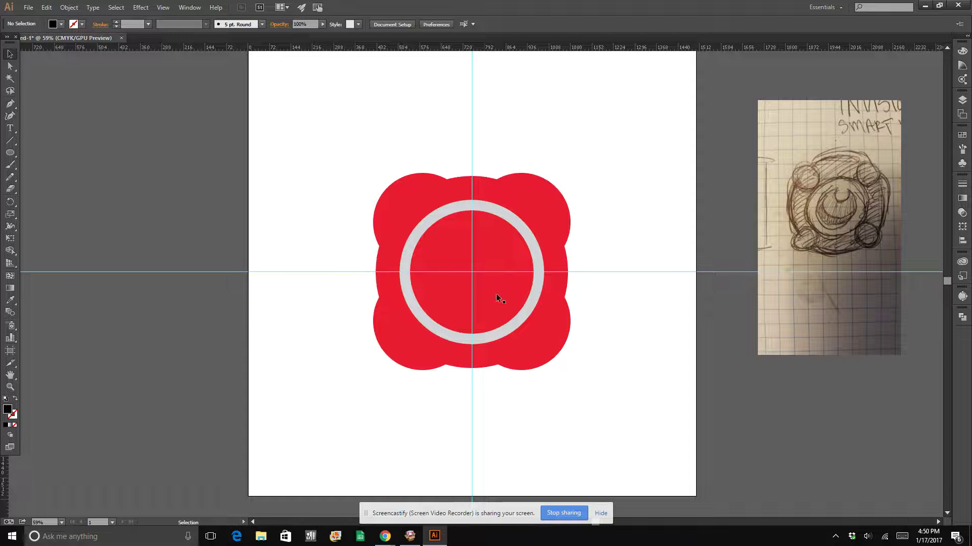
Fill the innermost circle with dark gray from the grays swatches
left_click(472, 242)
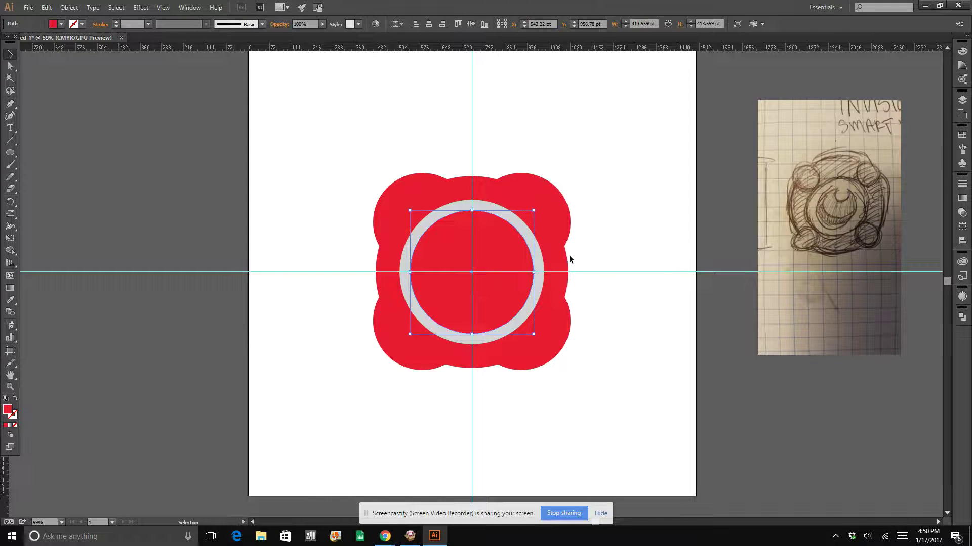
left_click(60, 24)
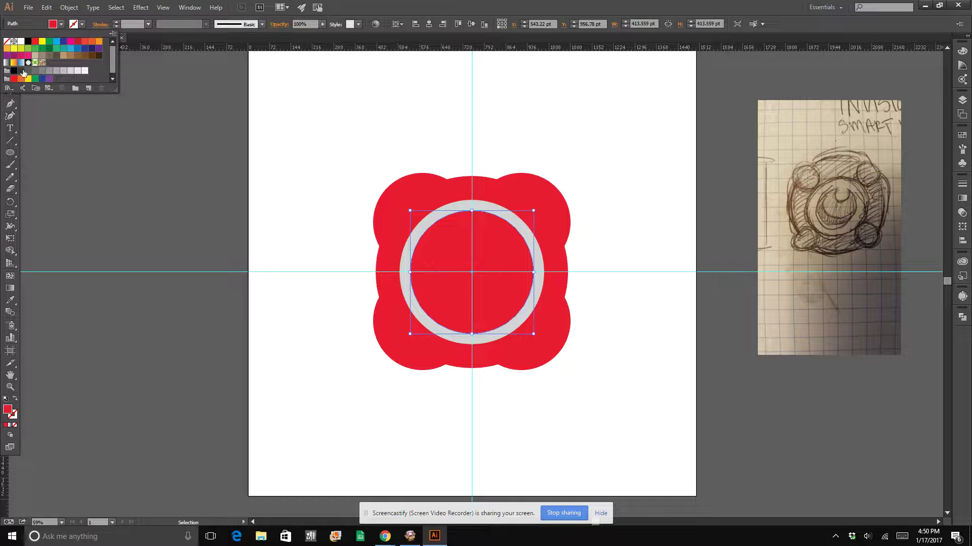
left_click(20, 70)
left_click(435, 135)
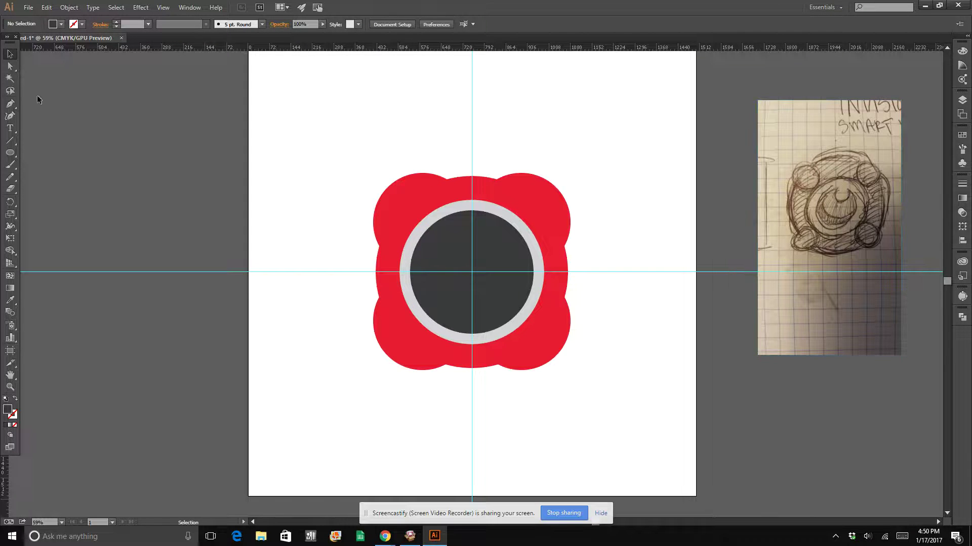
Draw a small circle about 69 pt wide on the empty area at the emblem's upper left and fill it white
left_click(11, 152)
left_click_drag(307, 138, 329, 158)
left_click(61, 24)
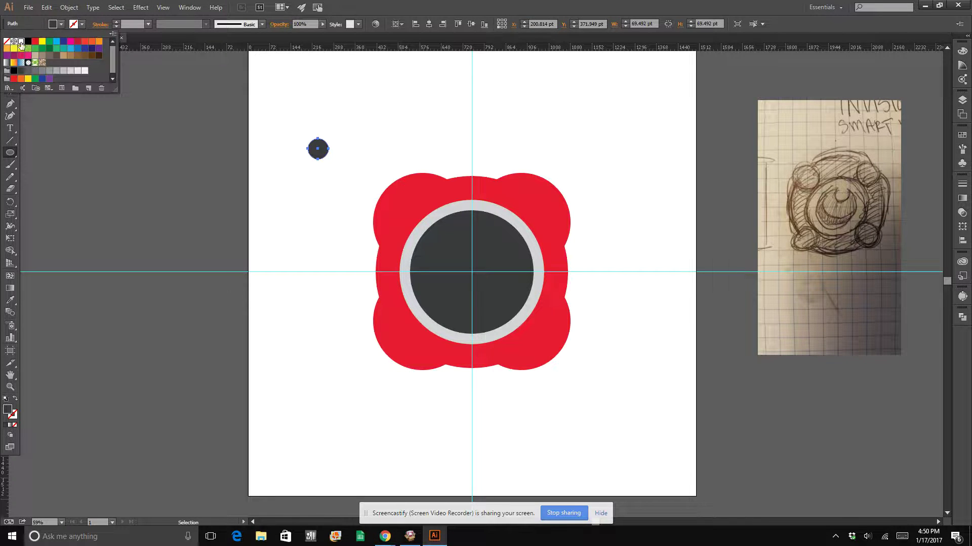
left_click(23, 48)
left_click(10, 54)
left_click(101, 108)
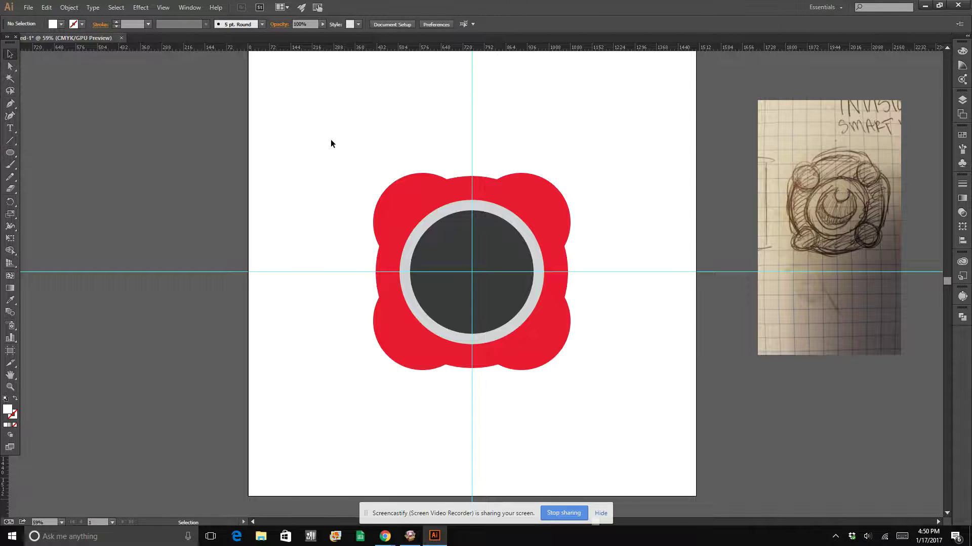
Move the small white circle to the dark circle's upper-right edge and enlarge it to about 139 pt
left_click(322, 154)
left_click_drag(322, 154, 482, 268)
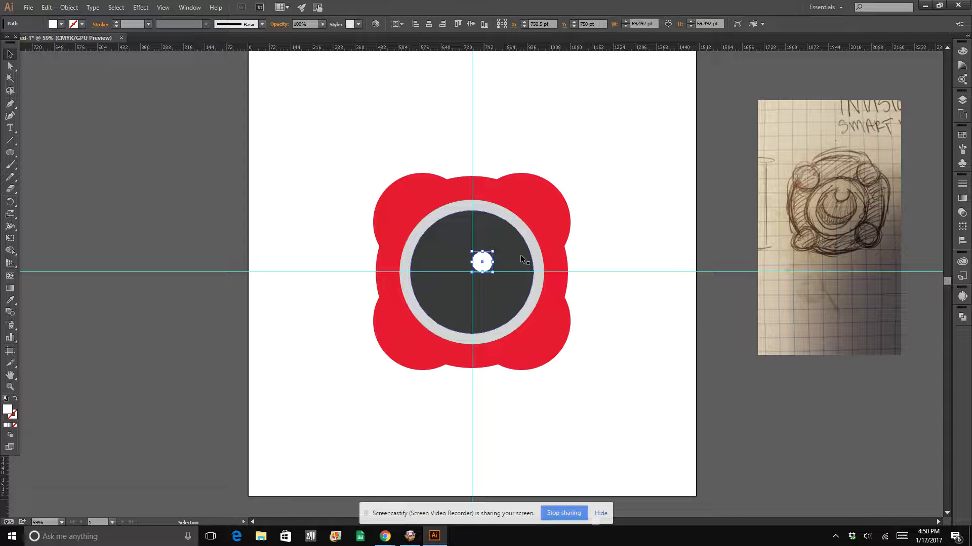
left_click_drag(492, 252, 519, 229)
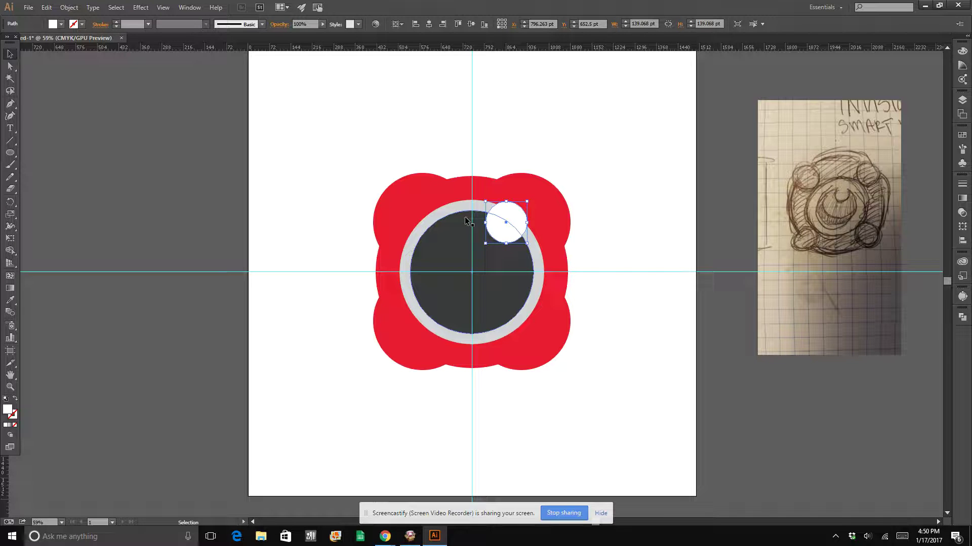
Use the Shape Builder to remove the part of the white circle that extends beyond the dark circle
left_click(518, 261, "shift")
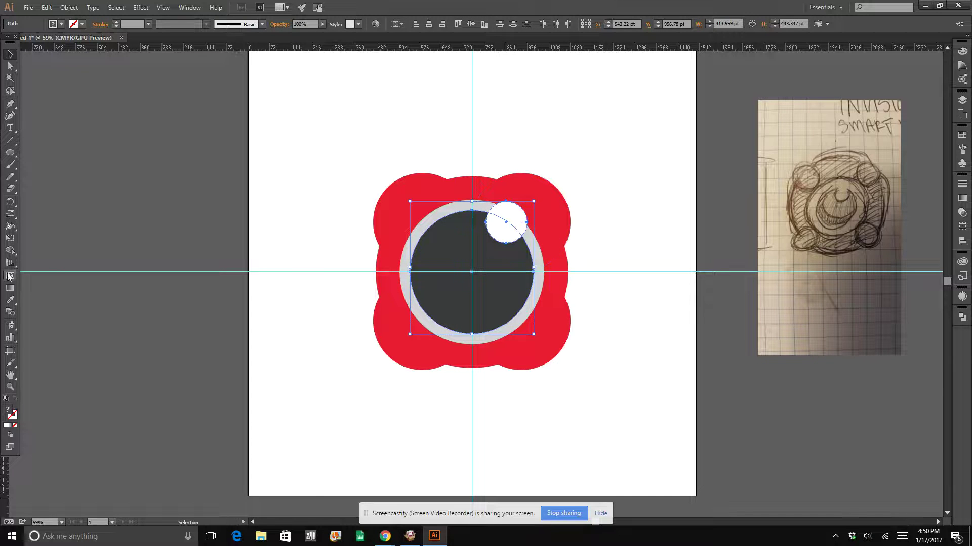
left_click_drag(10, 251, 52, 253)
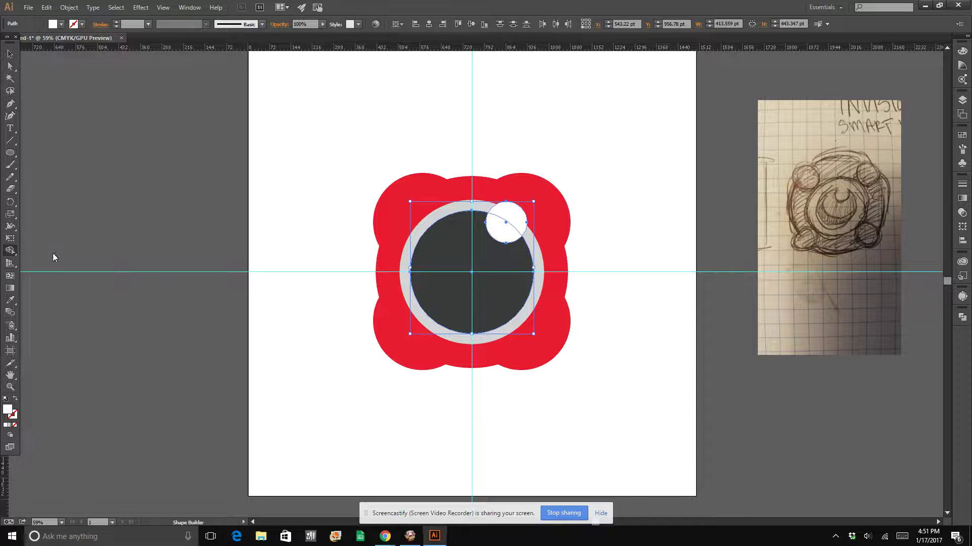
left_click(512, 216, "alt")
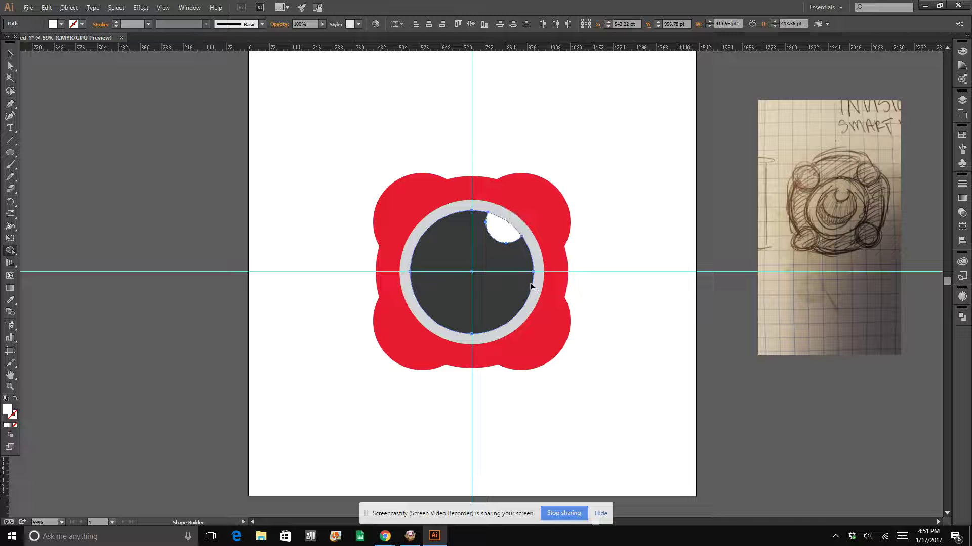
left_click(9, 55)
left_click(275, 282)
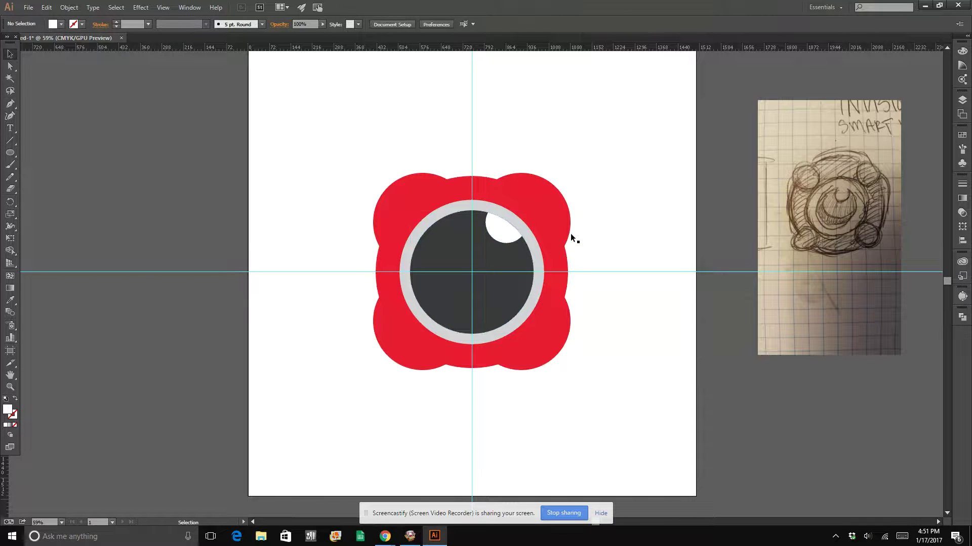
Change the light gray ring around the dark circle to white
left_click(536, 251)
left_click(61, 25)
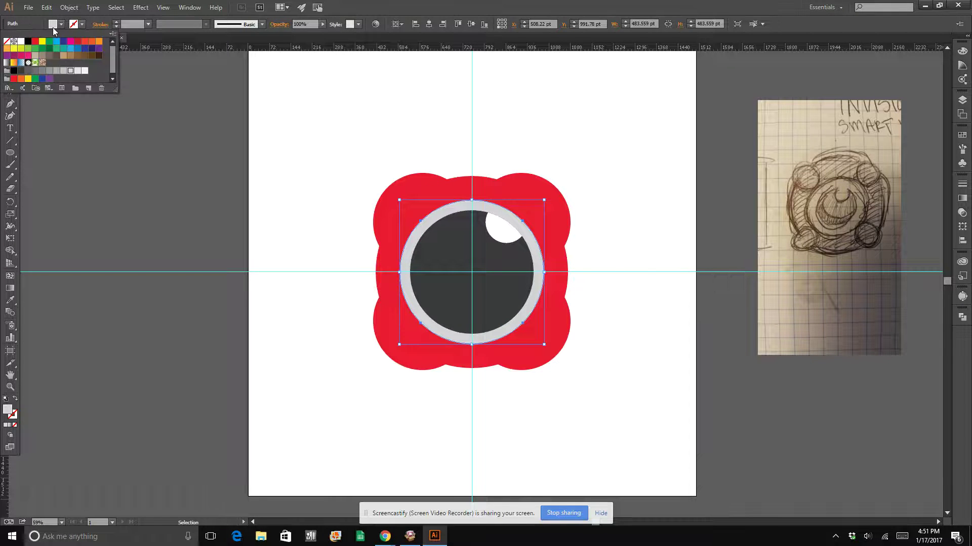
left_click(20, 41)
left_click(90, 217)
left_click(90, 217)
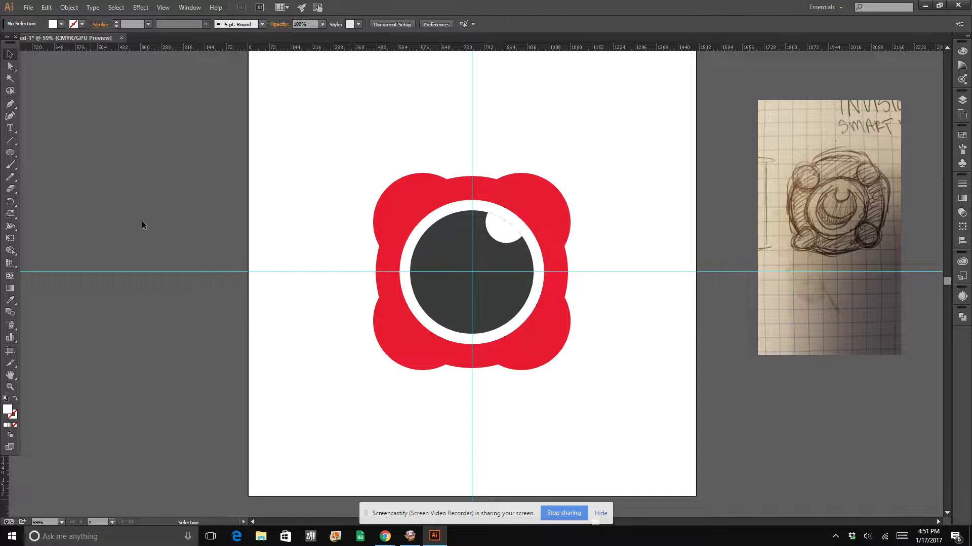
Try moving the white highlight shape out onto the upper-right red circle, and undo the move
left_click_drag(497, 226, 554, 196)
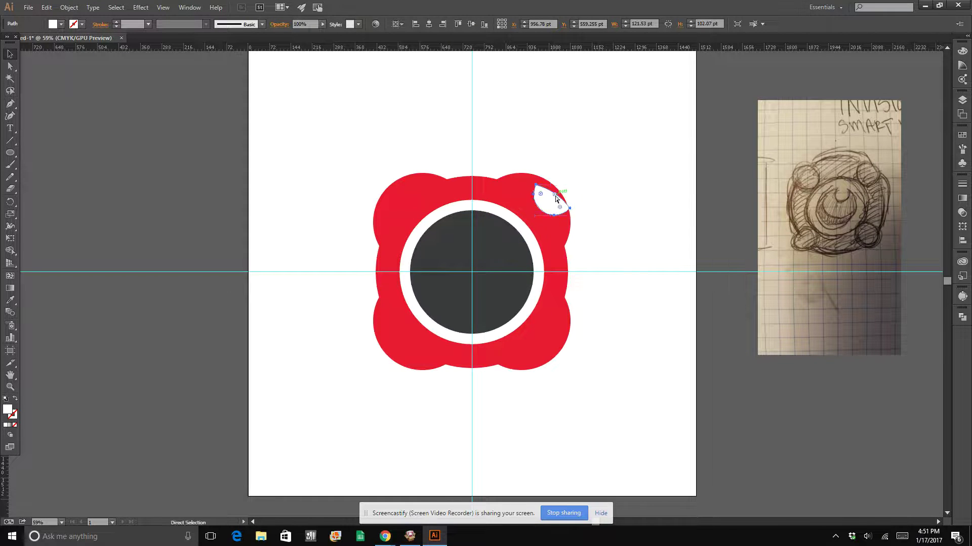
key("ctrl+z")
left_click(651, 199)
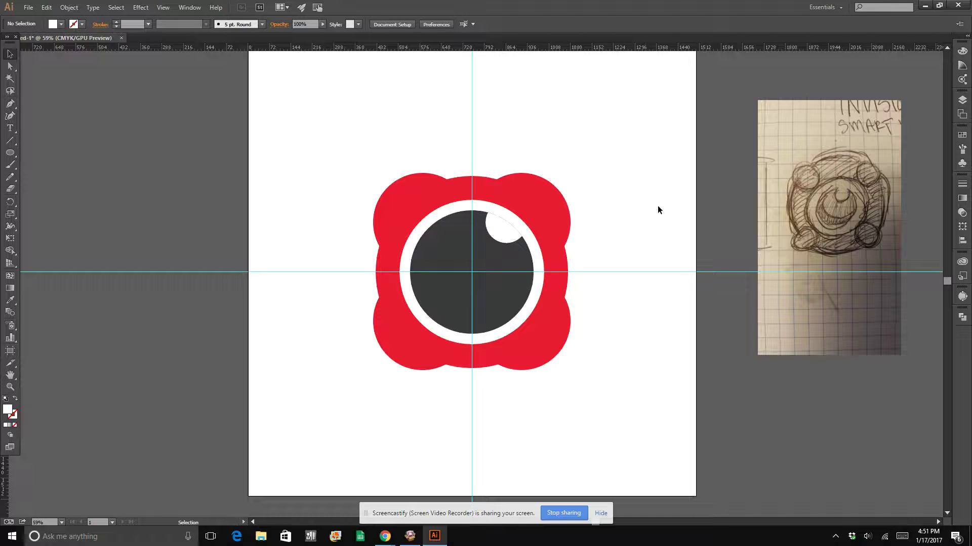
Cut the white highlight shape out of the dark circle with Pathfinder's Minus Front
left_click(506, 226)
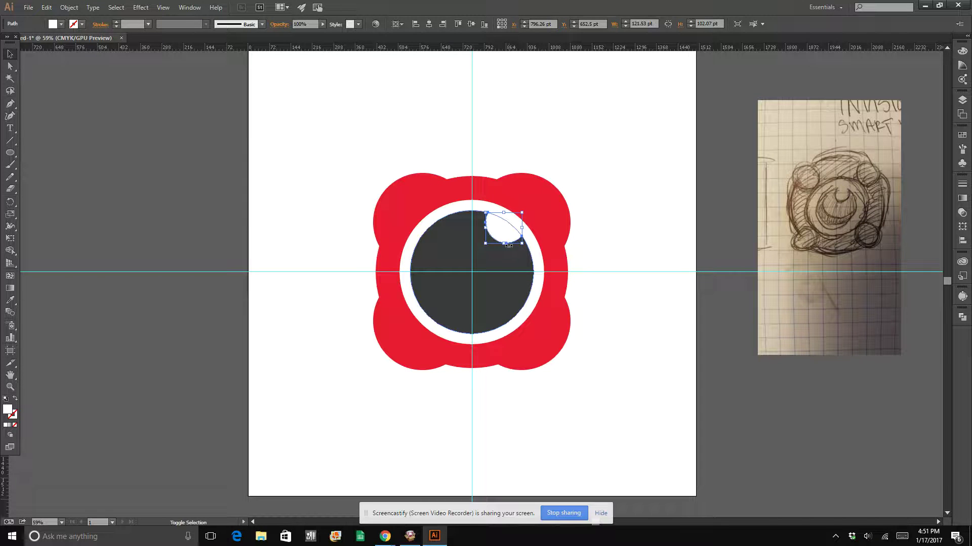
left_click(516, 260, "shift")
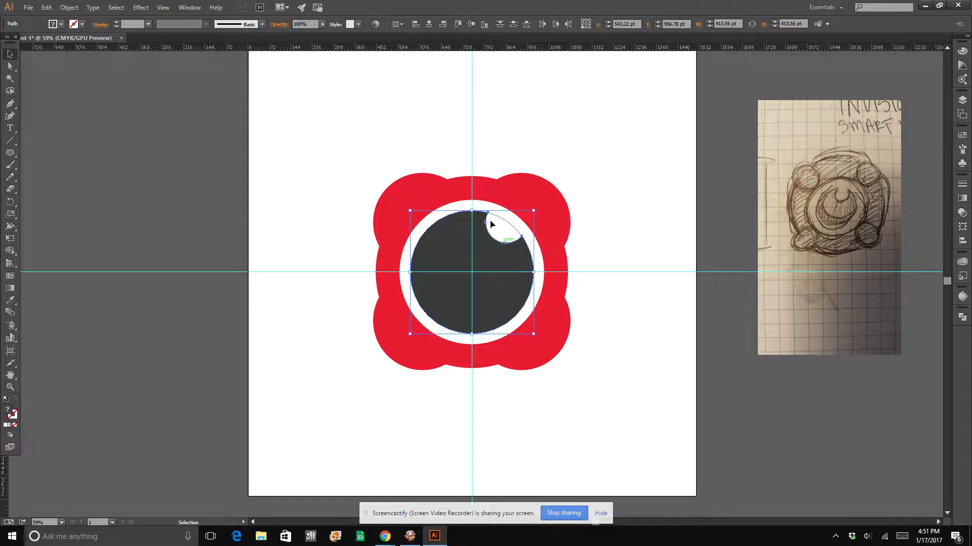
left_click(962, 317)
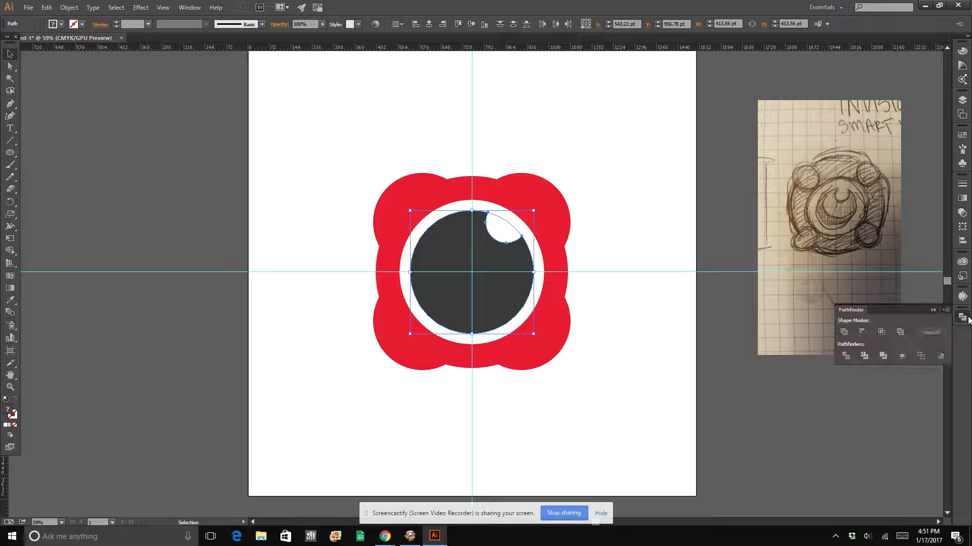
left_click(866, 333)
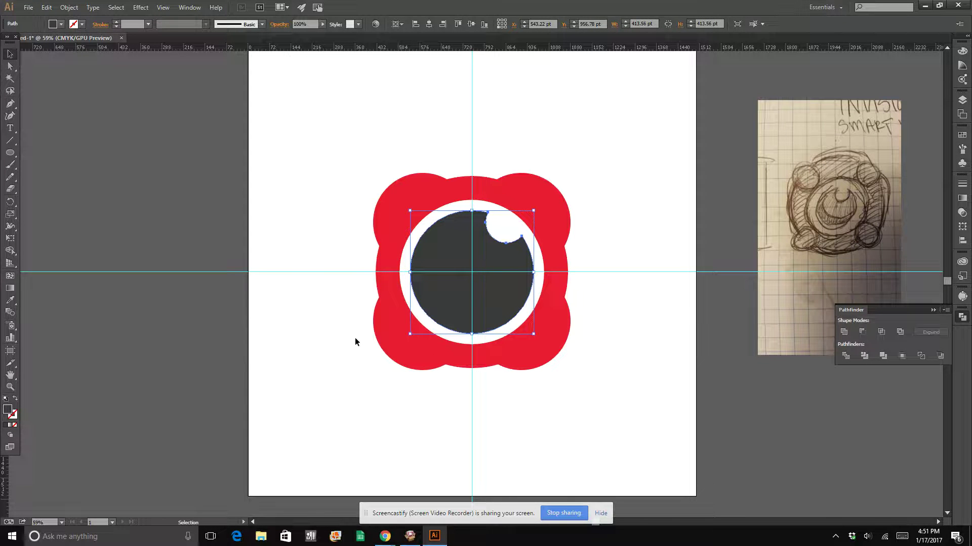
left_click(582, 271)
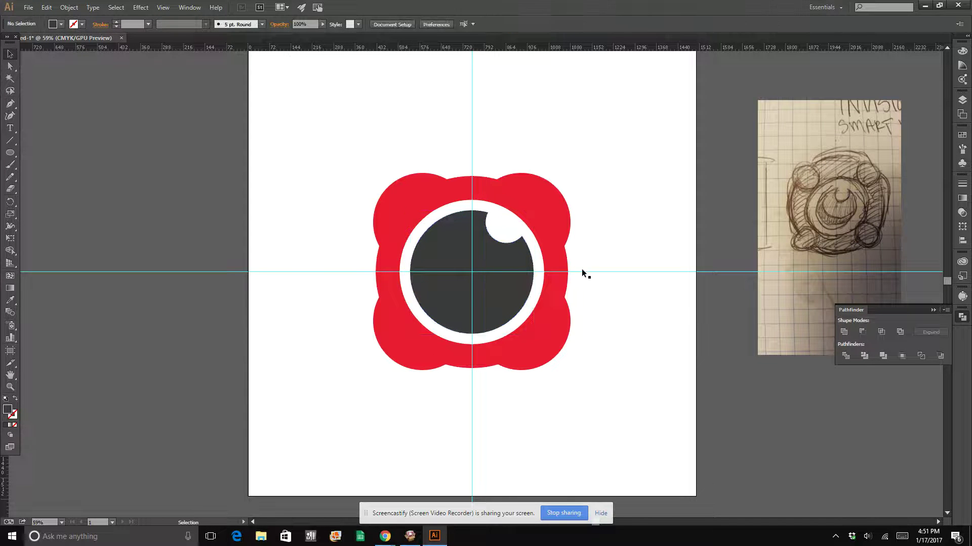
Duplicate the notched dark circle about 1100 pt to the left, off the artboard and level with the original
left_click(500, 288)
key("a")
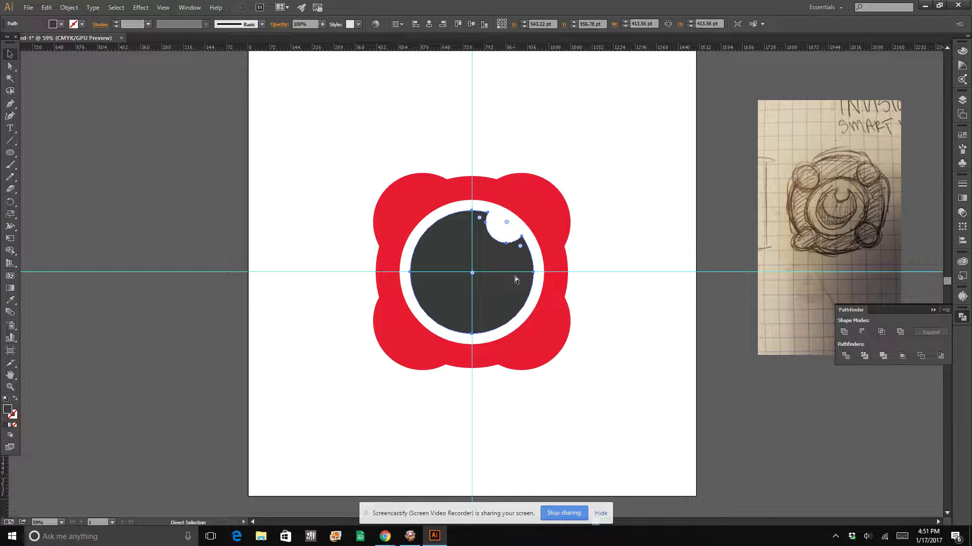
key("v")
left_click_drag(518, 290, 190, 269)
key("shift")
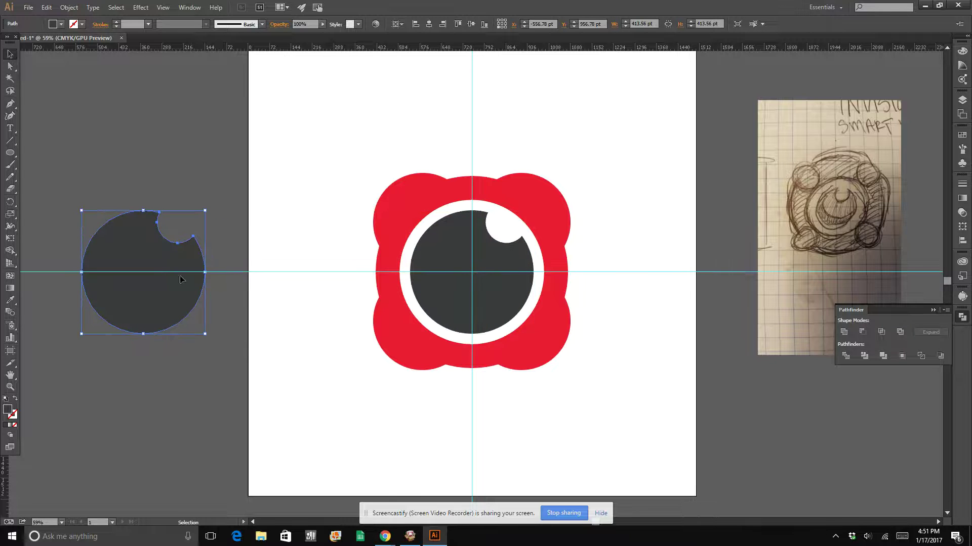
Place a second copy of the off-artboard dark circle over it, offset 60 pt up and 10 pt to the right
key("a")
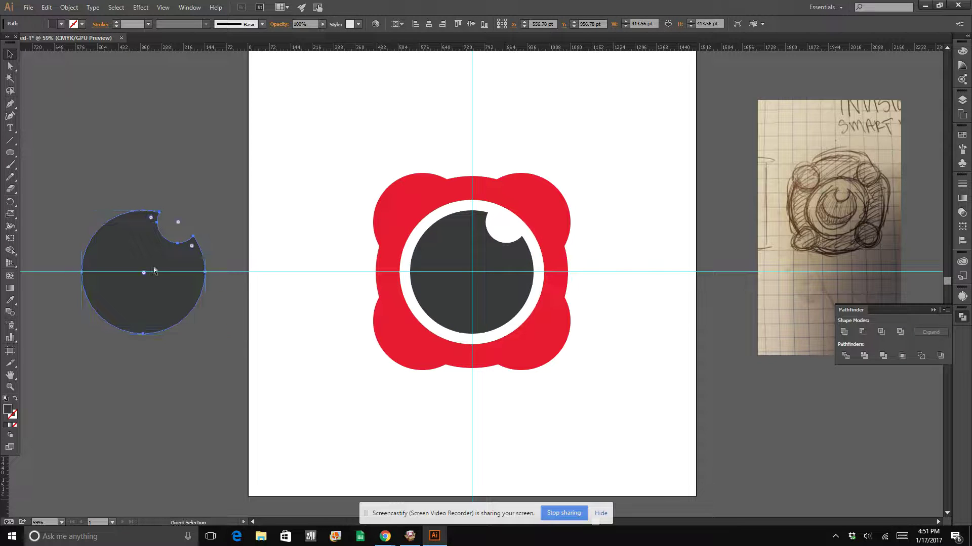
key("v")
key("shift+Up")
key("shift+Up")
key("shift+Up")
key("shift+Up")
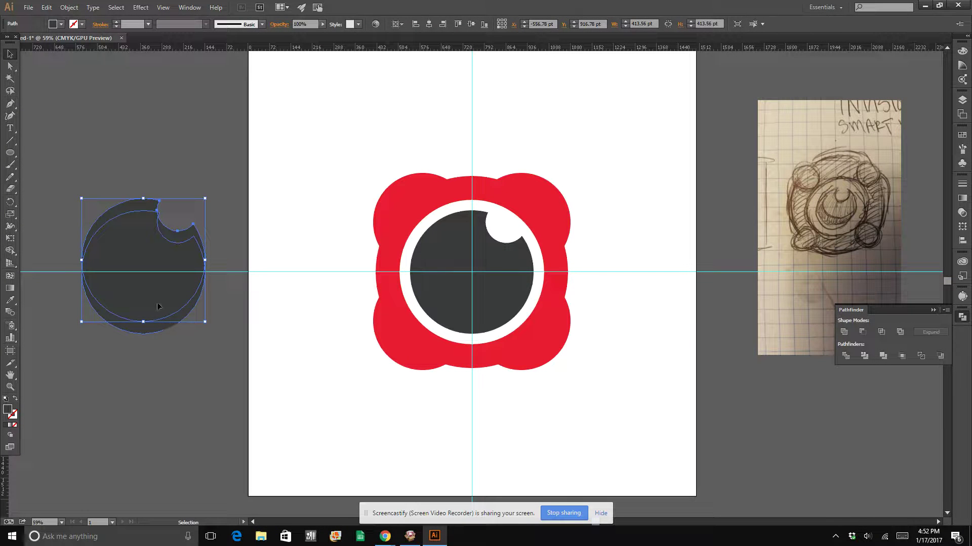
key("shift+Right")
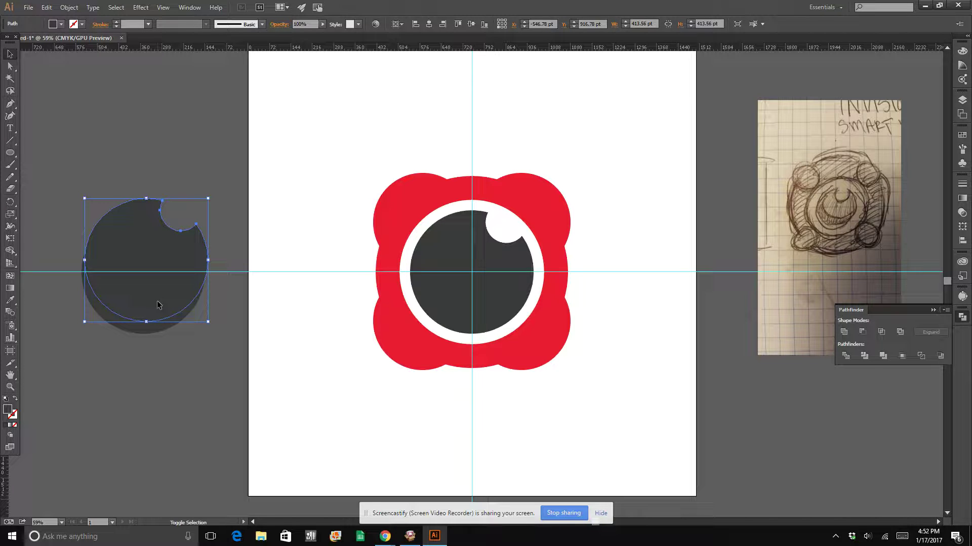
key("shift+Up")
key("shift+Up")
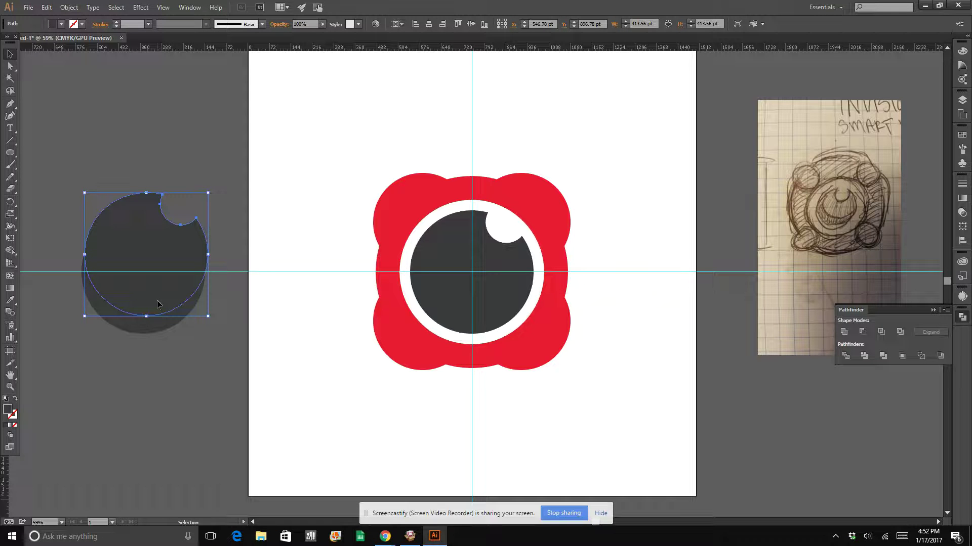
Subtract the front dark copy from the one behind it with Pathfinder's Minus Front to form a crescent
left_click(196, 348)
left_click_drag(197, 351, 188, 331)
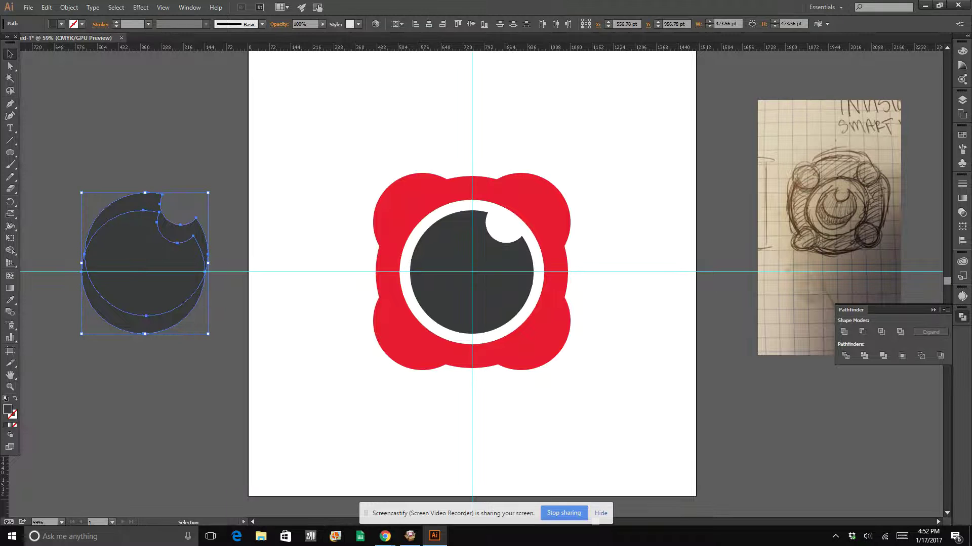
left_click(862, 332)
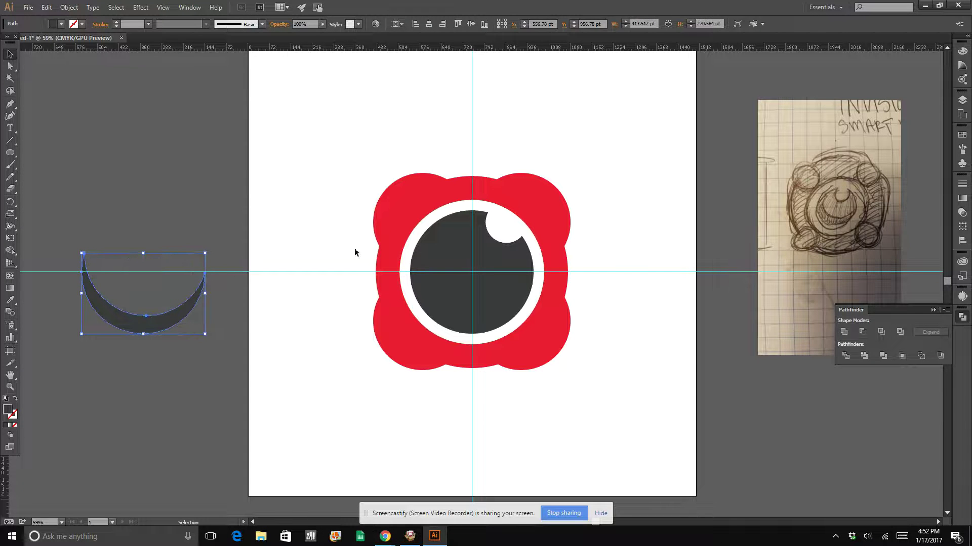
Fill the crescent beside the artboard with black
left_click(231, 199)
left_click(151, 327)
left_click(62, 24)
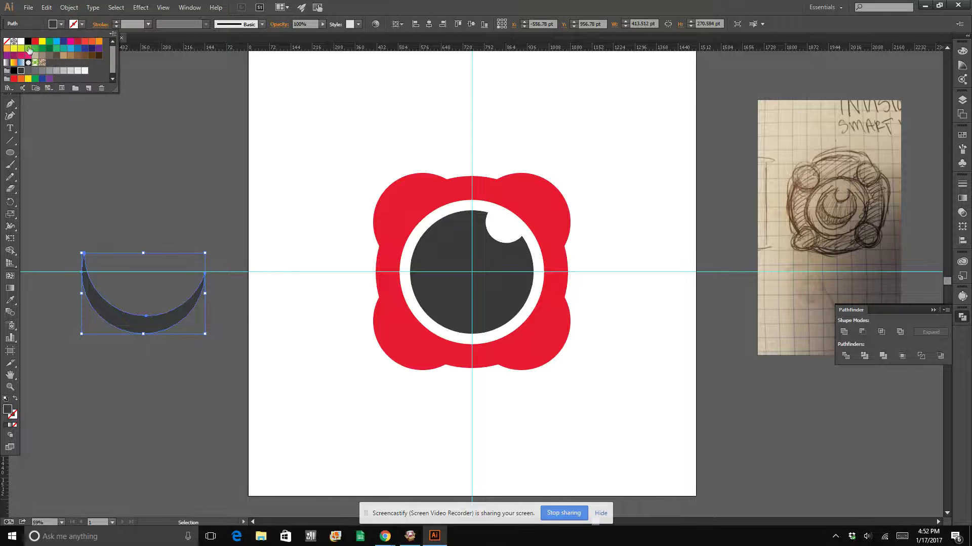
left_click(14, 71)
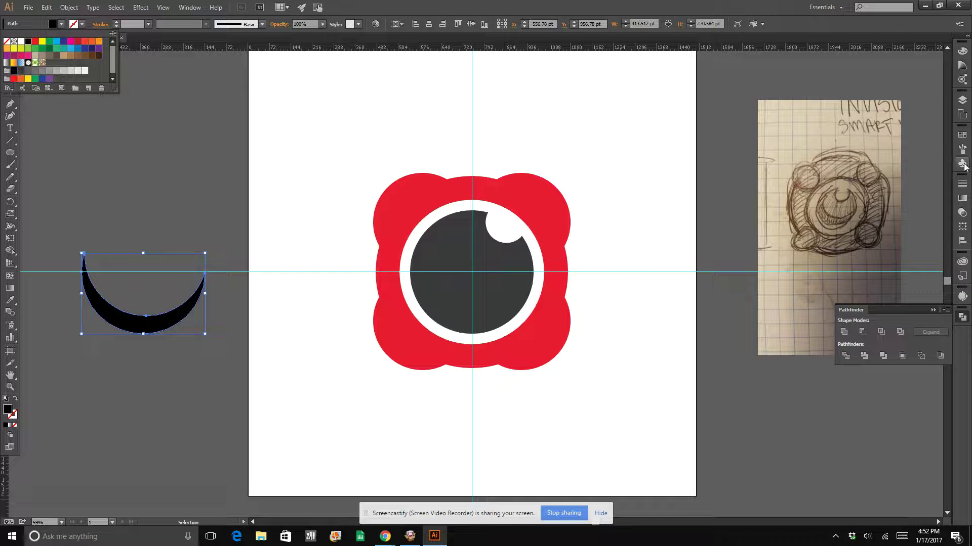
key("Escape")
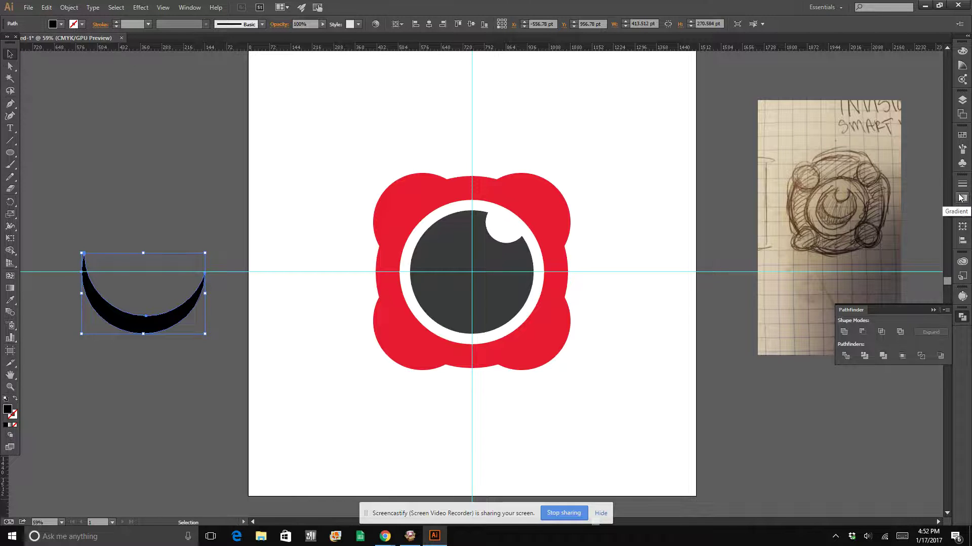
Set the black crescent's blending mode to Multiply and its opacity to 40%
left_click(962, 199)
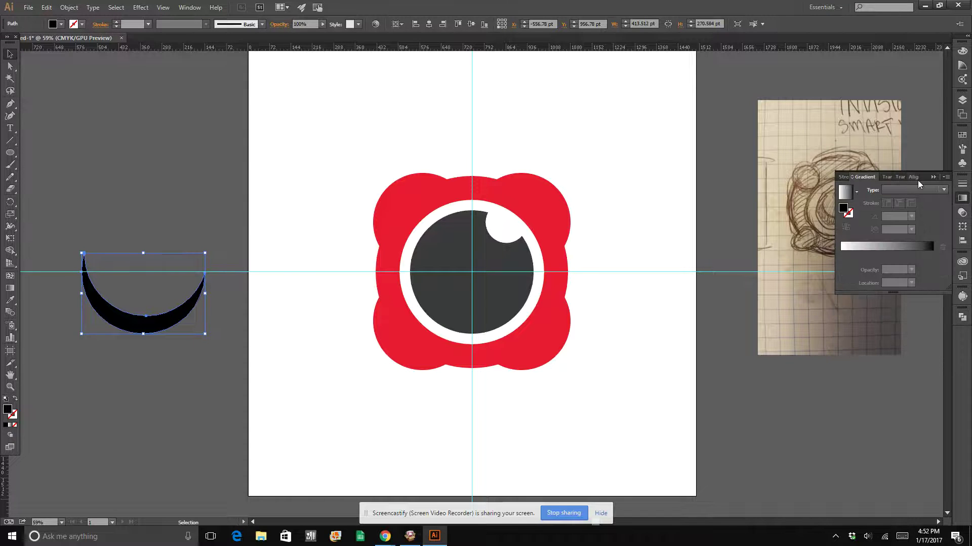
left_click(886, 177)
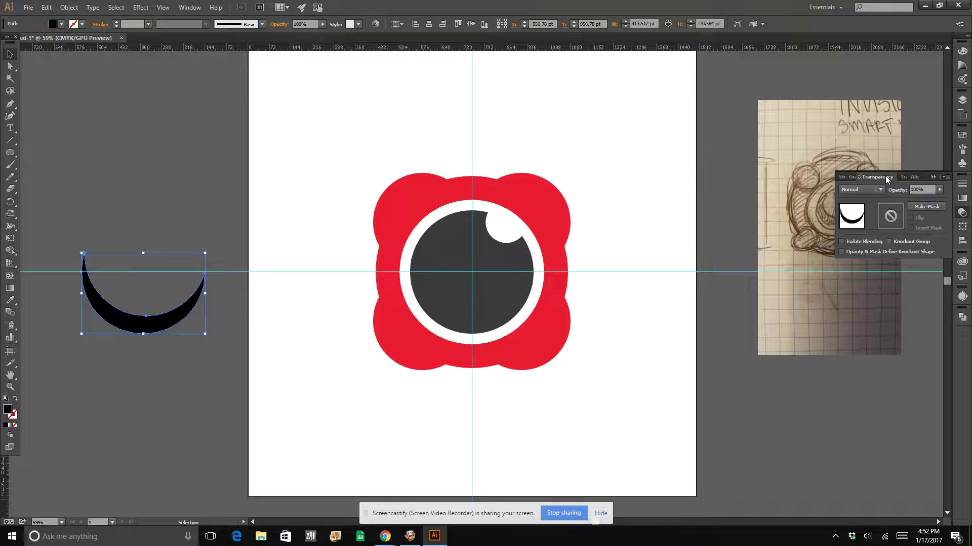
left_click(852, 190)
left_click(854, 225)
left_click(939, 188)
left_click(909, 198)
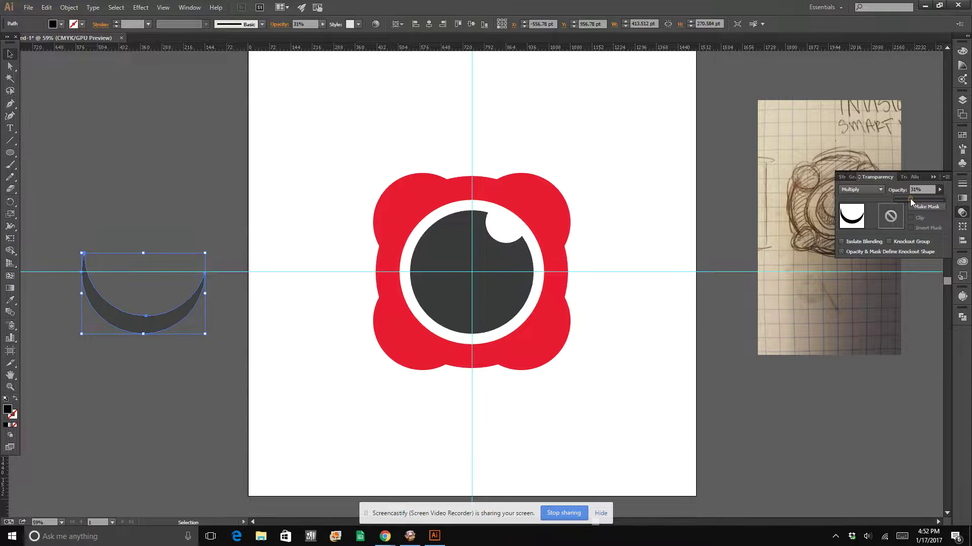
Move the crescent onto the lower edge of the emblem's dark circle as a shadow
left_click(256, 194)
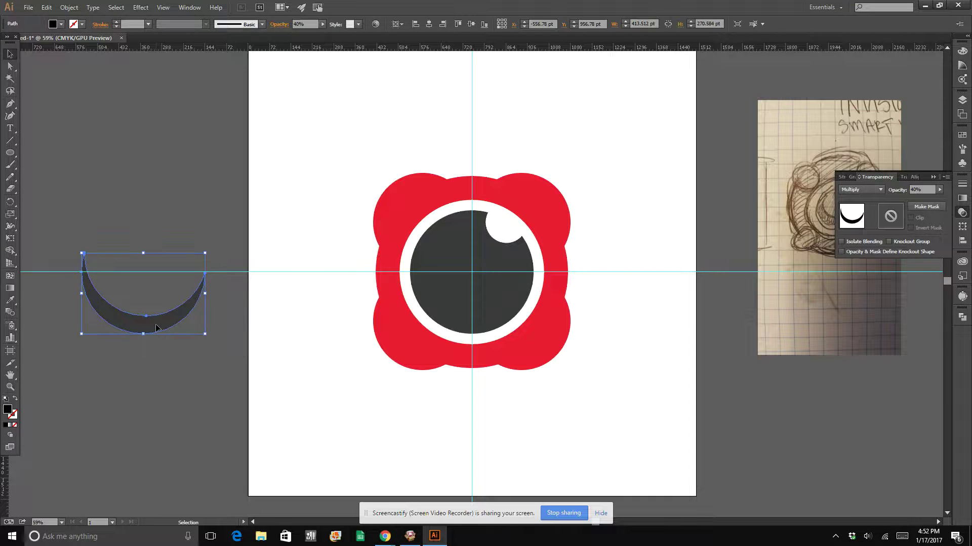
left_click_drag(156, 328, 482, 306)
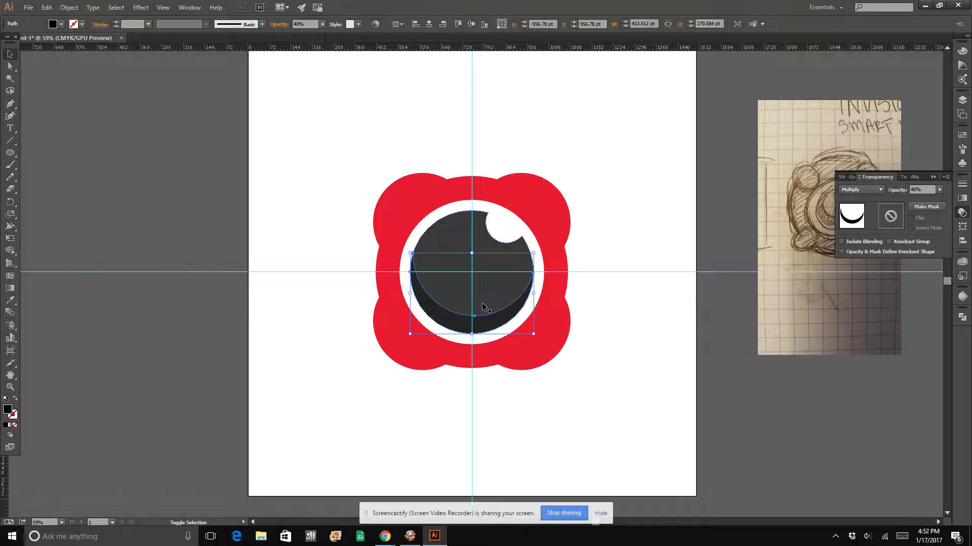
left_click(611, 212)
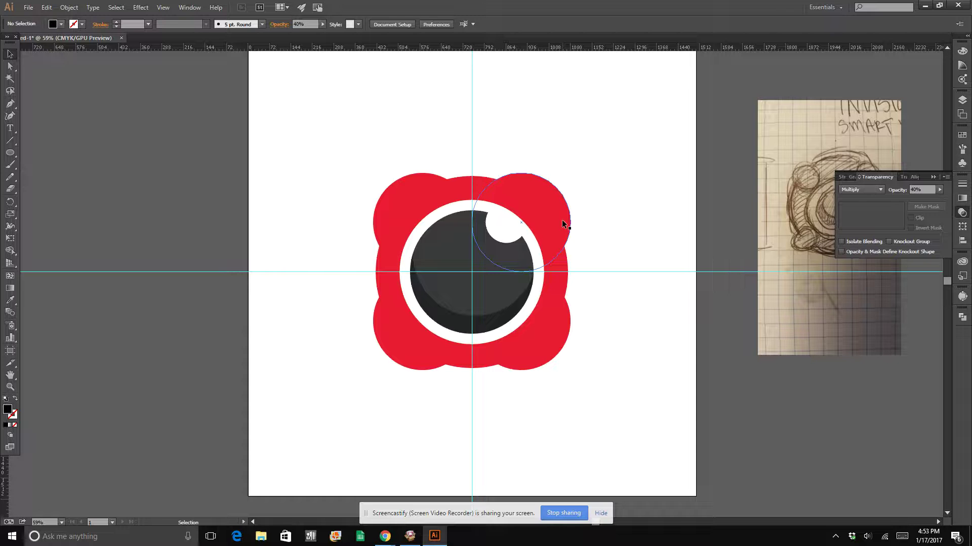
Remove the fill from the front large red circle
left_click(433, 199)
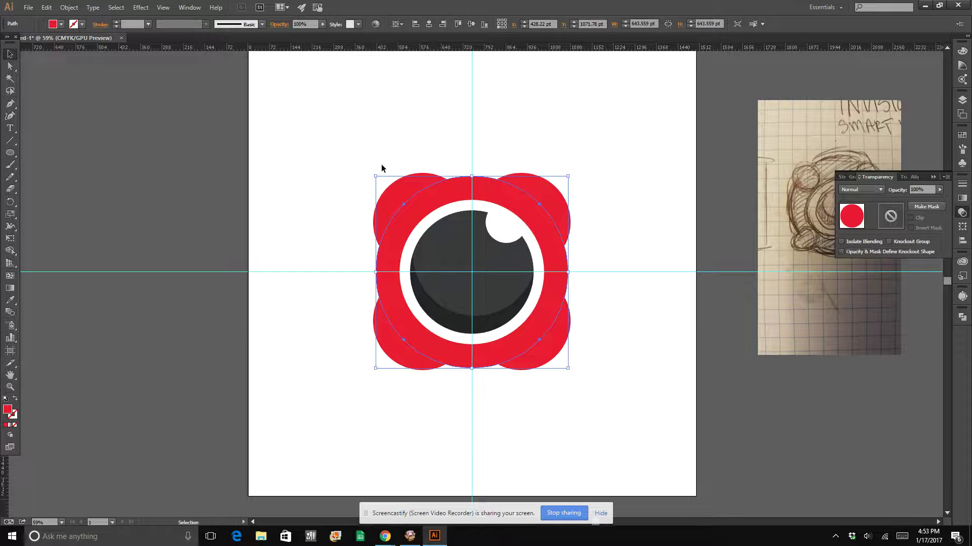
left_click(60, 25)
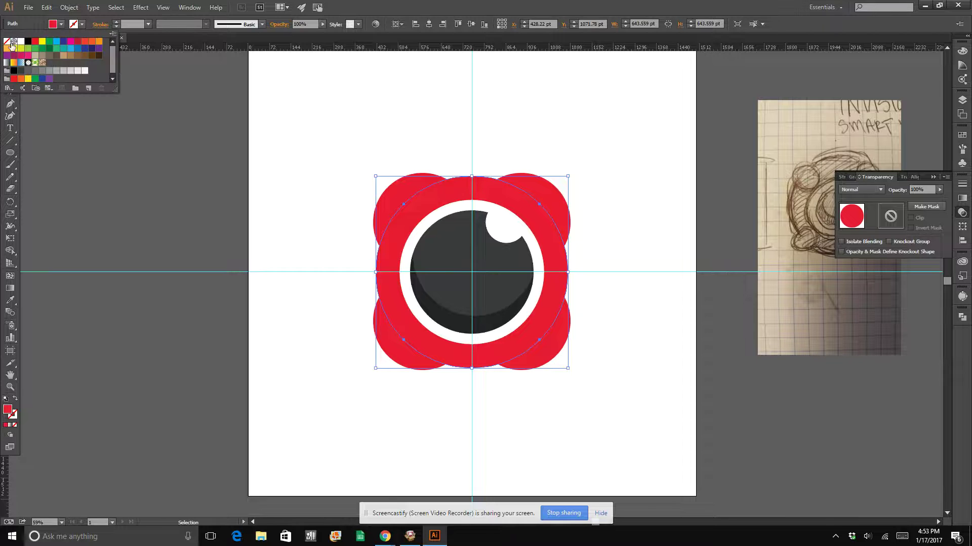
left_click(7, 41)
Give the unfilled large circle a white stroke of 17 pt
left_click(82, 24)
left_click(21, 42)
left_click(116, 22)
left_click(116, 22)
left_click(116, 22)
left_click(116, 22)
left_click(116, 22)
left_click(116, 22)
left_click(116, 22)
left_click(116, 22)
left_click(116, 23)
left_click(116, 22)
left_click(116, 22)
left_click(116, 22)
left_click(116, 22)
left_click(116, 22)
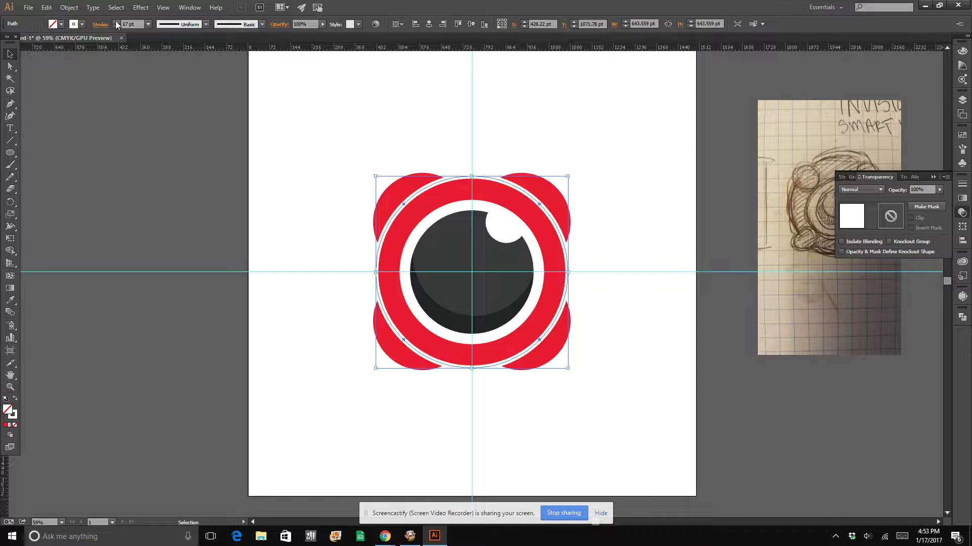
left_click(151, 130)
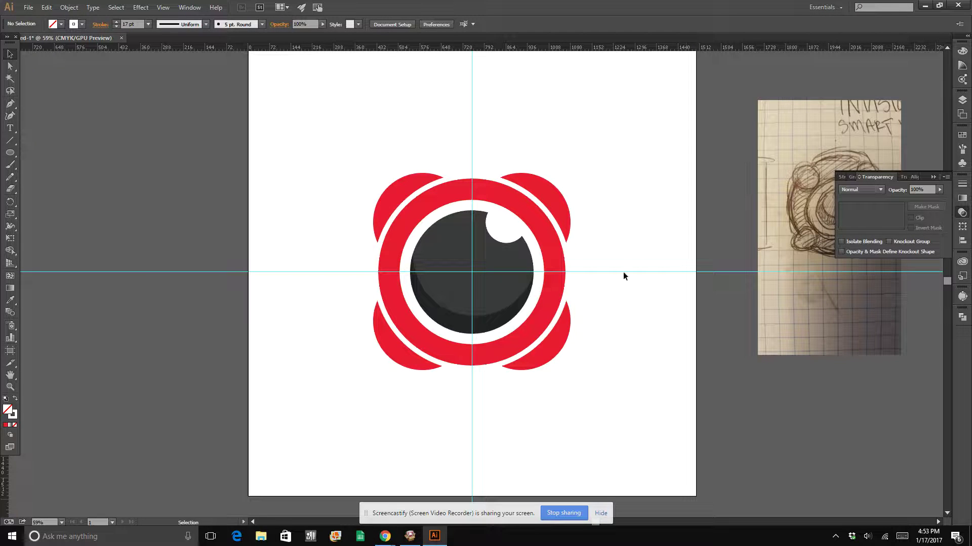
Remove the white stroke from the large circle
left_click(559, 348)
left_click(657, 319)
left_click(531, 347)
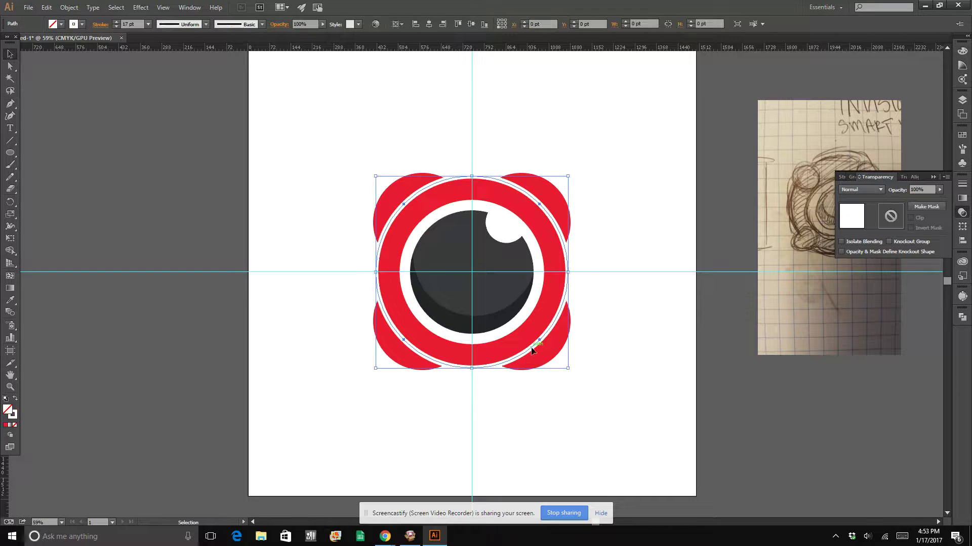
left_click(81, 24)
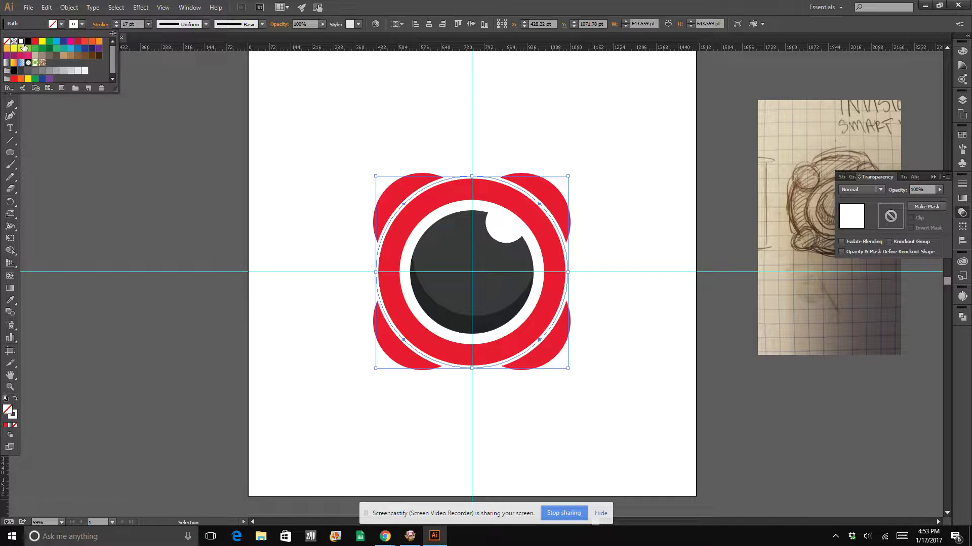
left_click(7, 41)
left_click(174, 232)
left_click(174, 233)
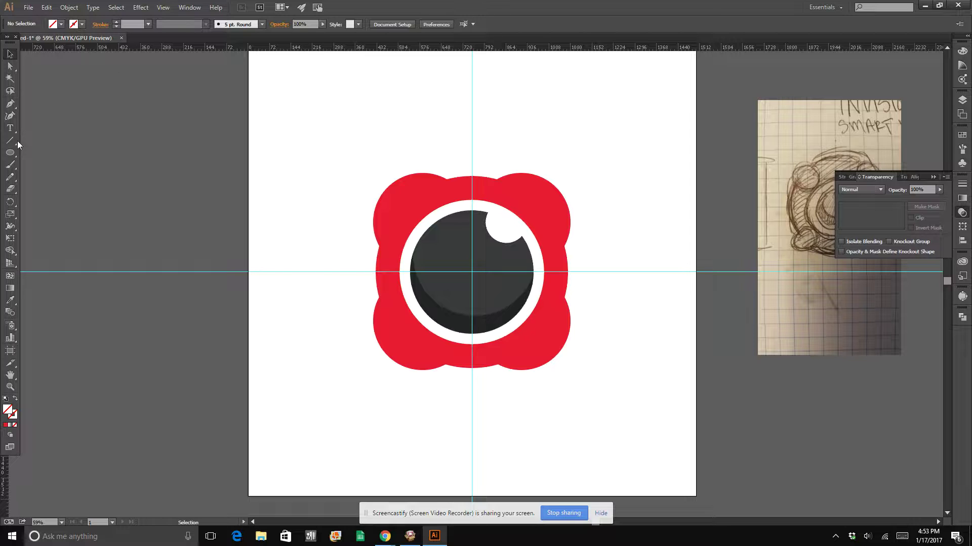
left_click(7, 107)
left_click(10, 54)
left_click(402, 192)
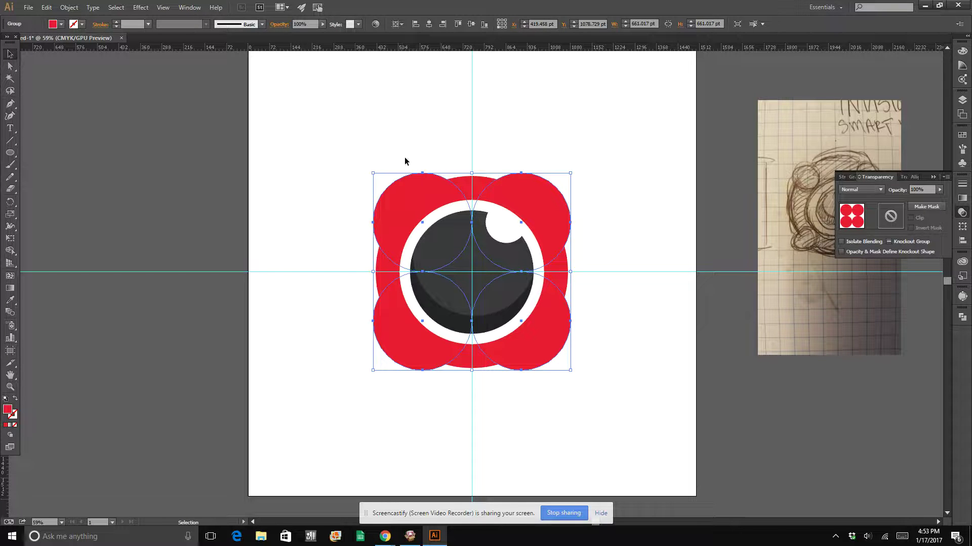
left_click(339, 112)
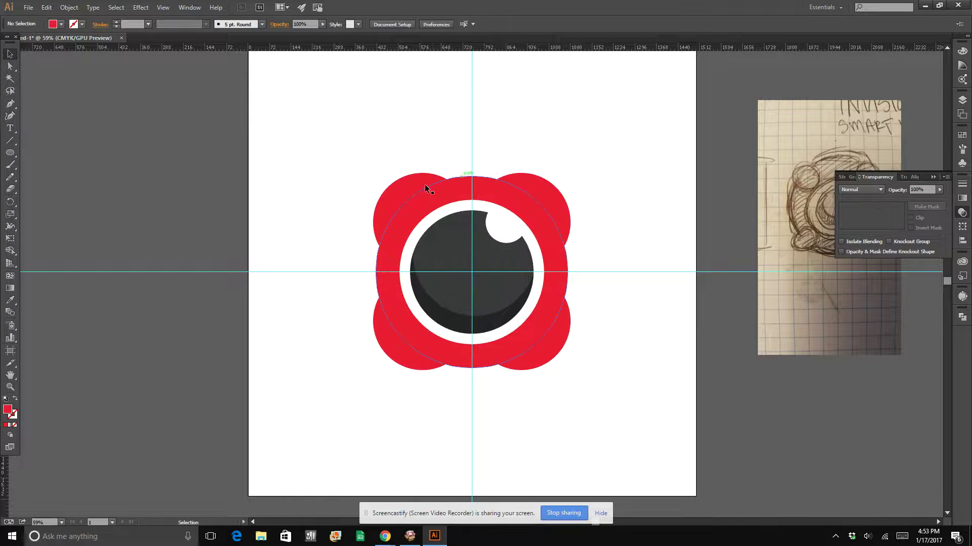
left_click(411, 196)
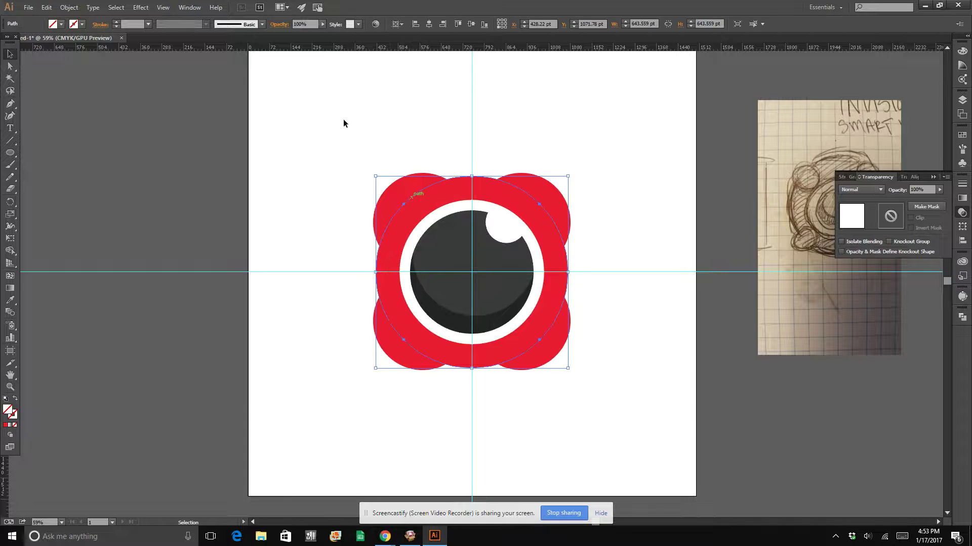
left_click(379, 150)
Ungroup the four red corner circles
left_click(387, 188)
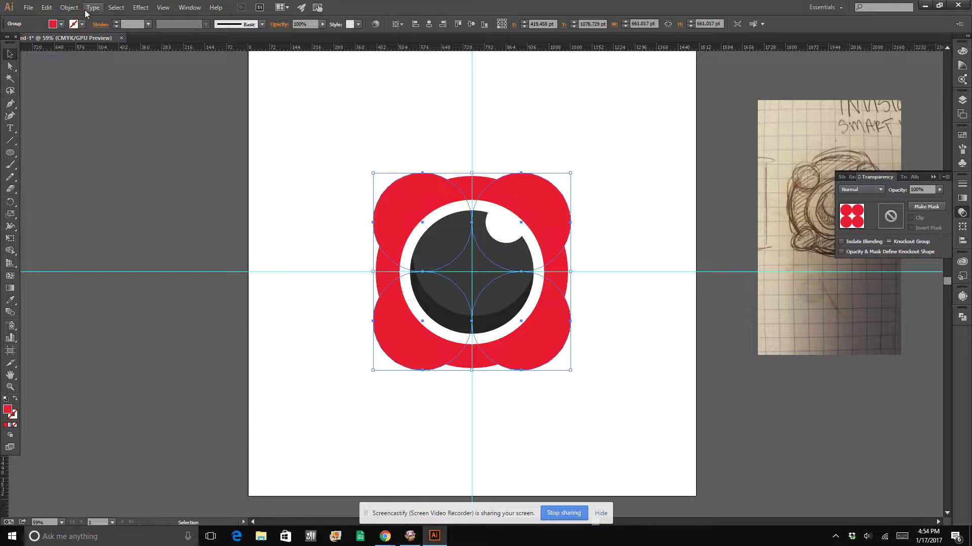
left_click(68, 7)
left_click(101, 55)
Duplicate the upper-left red corner circle straight to the left, off the artboard
key("a")
left_click(402, 194)
key("v")
left_click_drag(407, 189, 182, 175)
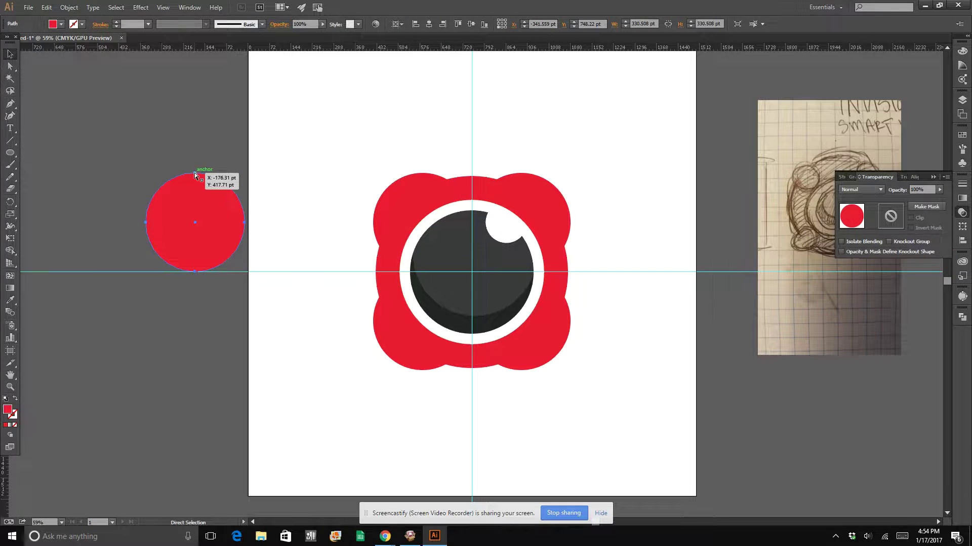
Try placing another copy of the off-artboard red circle about 18 pt lower, and undo it
key("v")
mouse_move(189, 203)
left_mouse_down()
mouse_move(214, 208)
mouse_move(198, 212)
mouse_move(197, 197)
mouse_move(185, 209)
left_mouse_up()
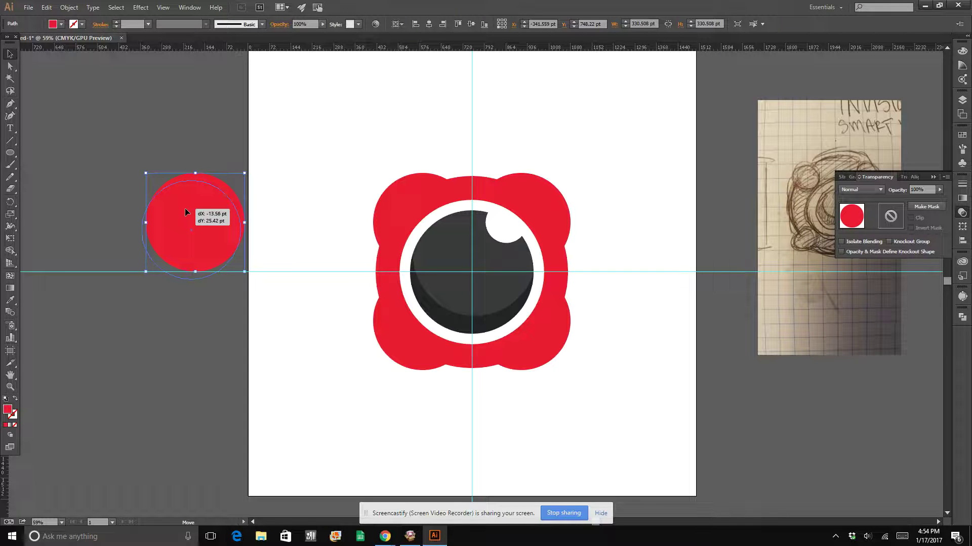
left_click_drag(185, 209, 190, 211)
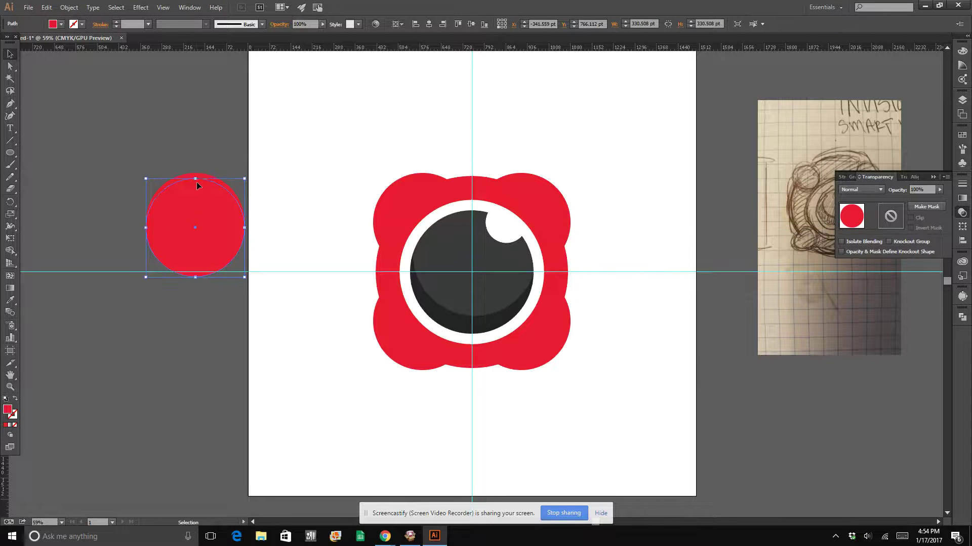
left_click_drag(197, 178, 196, 181)
left_click(215, 141)
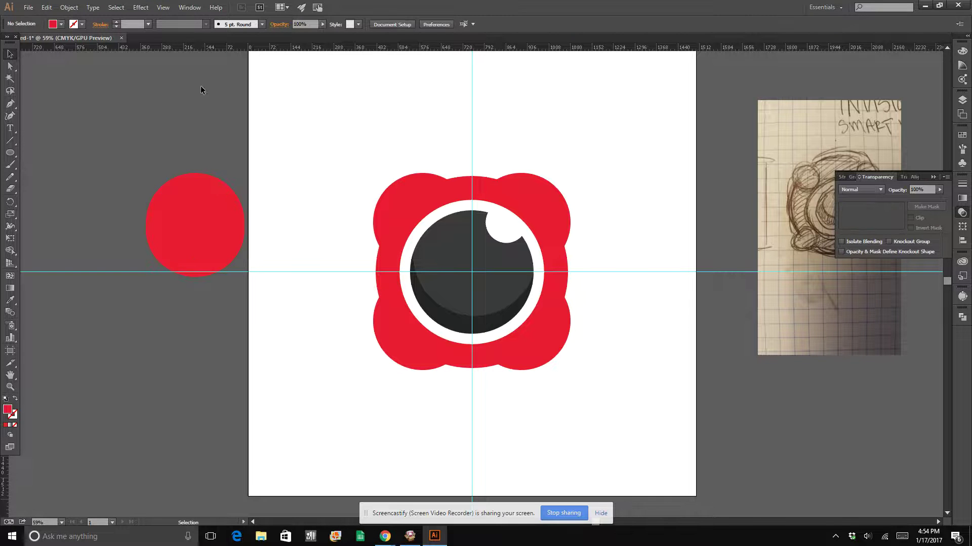
left_click(196, 217)
key("ctrl+z")
Place a copy of the off-artboard red circle about 18 pt below the original, overlapping it
left_click(204, 189)
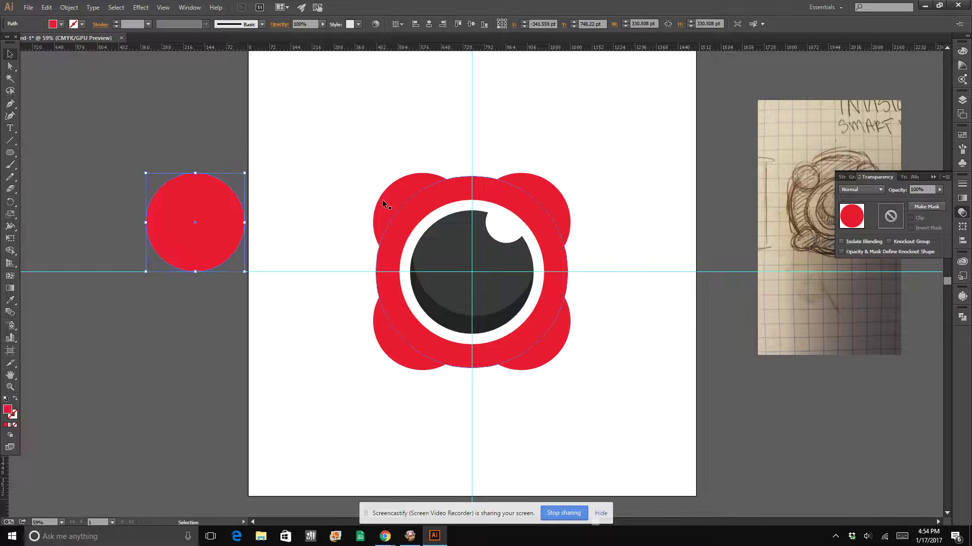
left_click(403, 187)
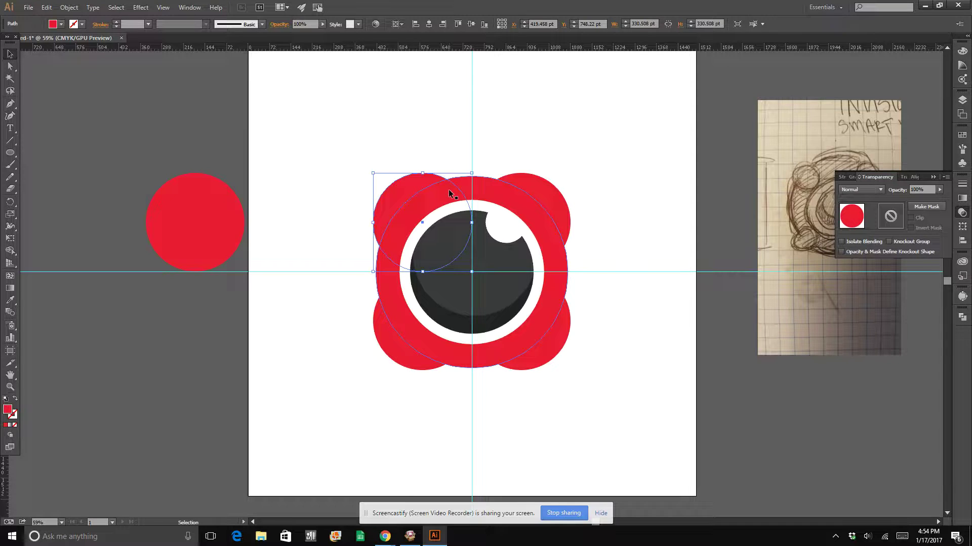
left_click(210, 216)
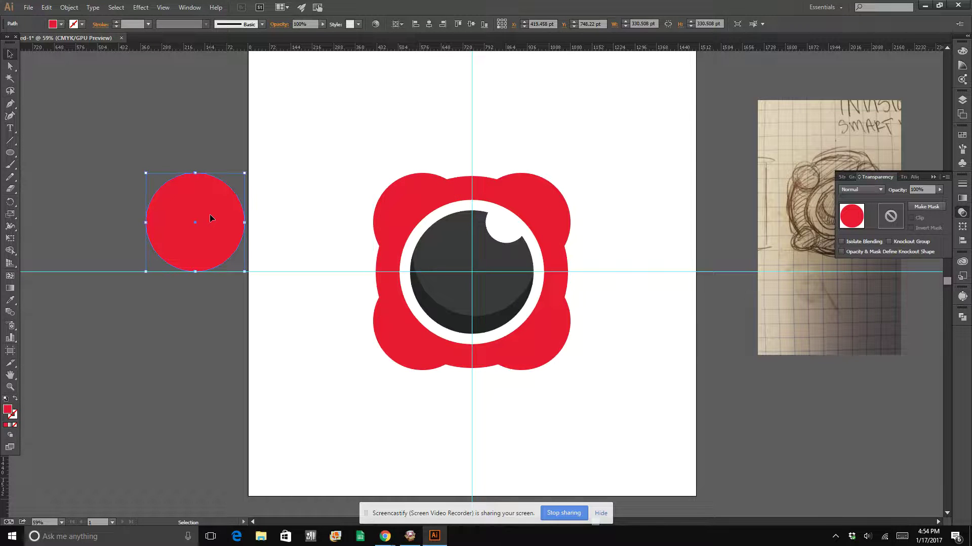
key("a")
key("v")
left_click_drag(210, 217, 211, 225)
left_click(164, 131)
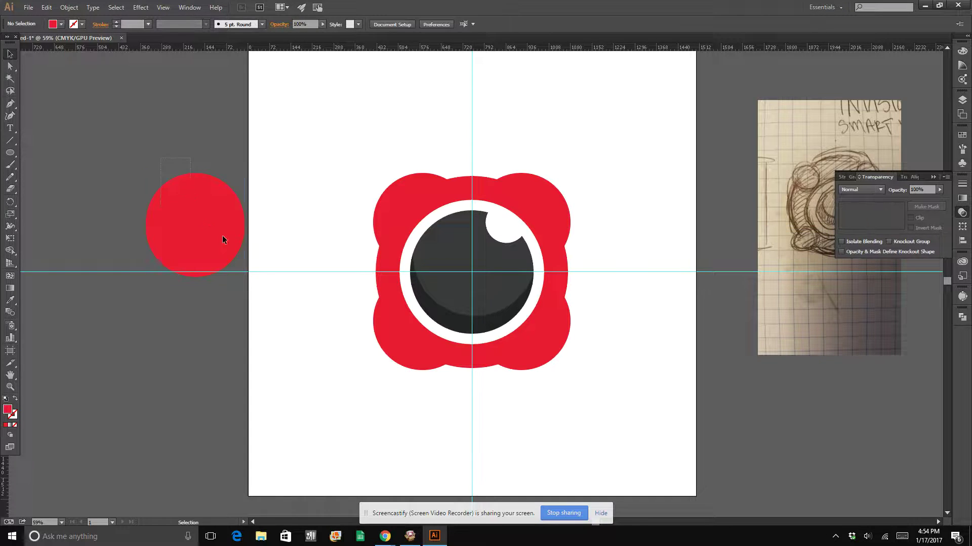
Subtract the lower front circle from the one behind it to leave a thin upper crescent
left_click(207, 228)
left_click(962, 317)
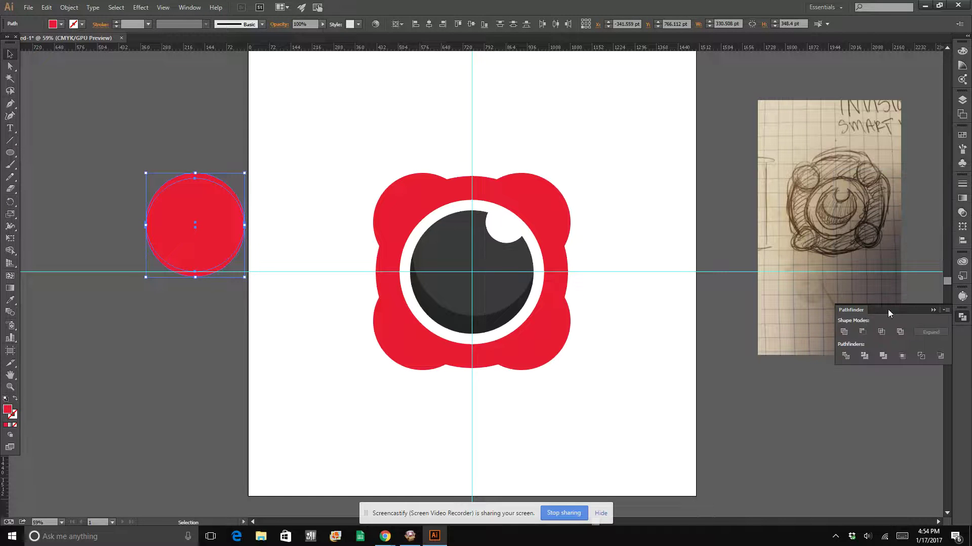
left_click(865, 333)
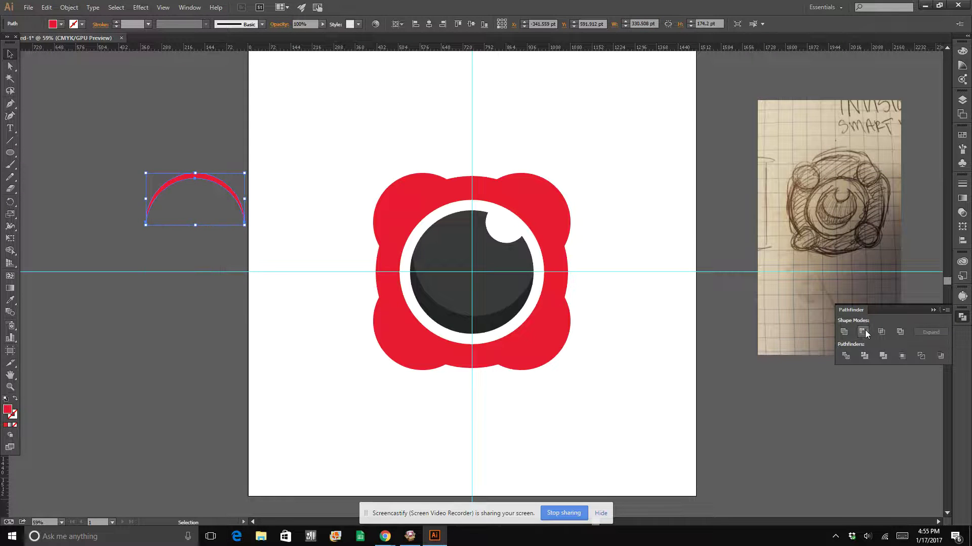
Fill the off-artboard crescent with white
left_click(60, 25)
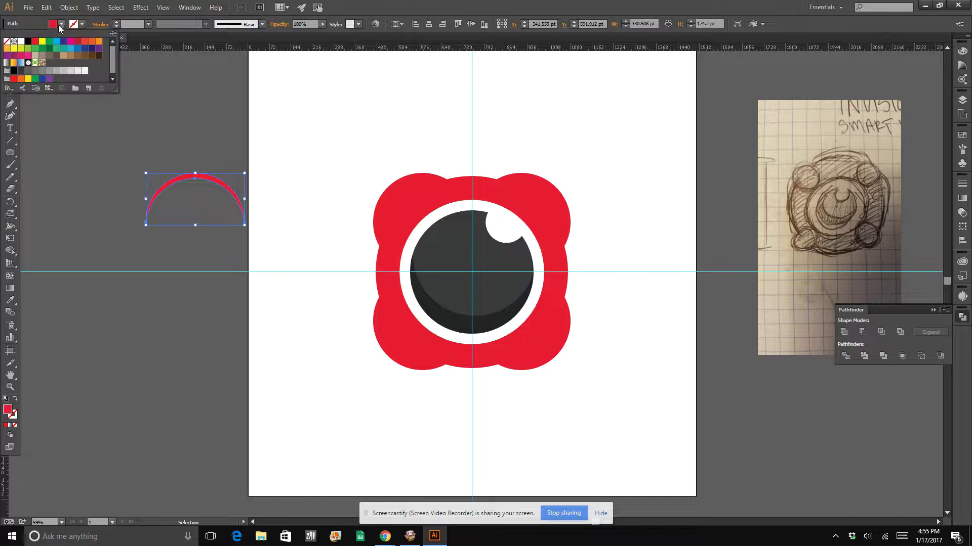
left_click(21, 42)
left_click(145, 83)
left_click(308, 115)
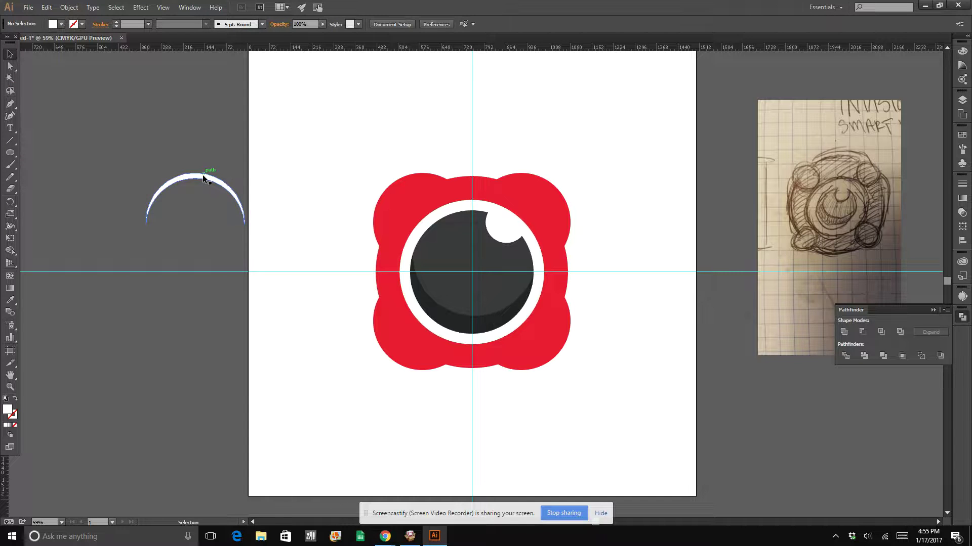
Move the white crescent onto the upper edge of the emblem's upper-left red corner circle
left_click_drag(202, 174, 431, 176)
key("a")
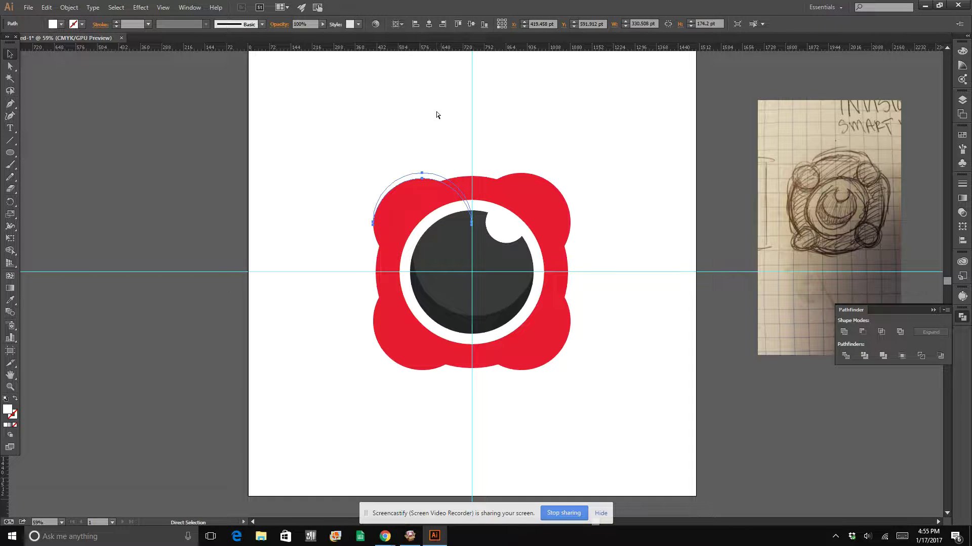
key("v")
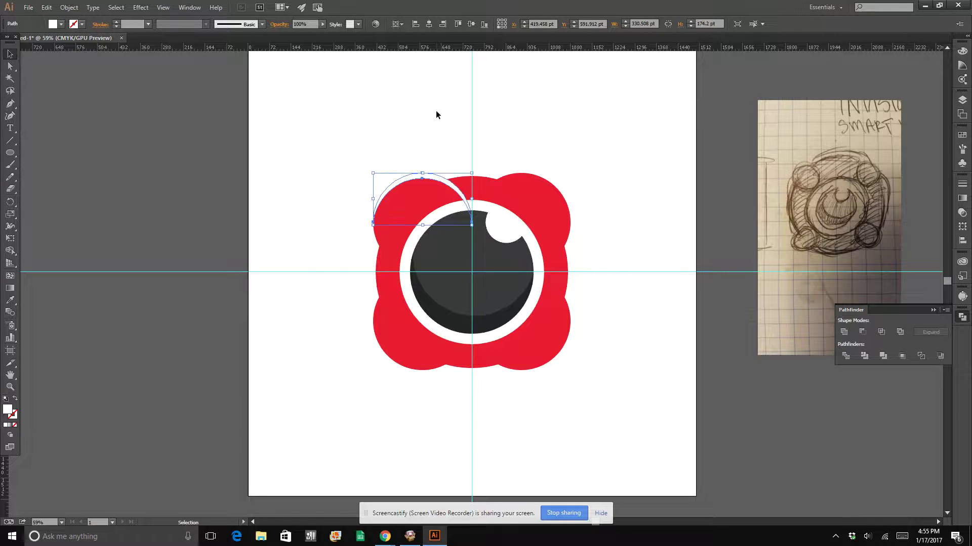
left_click(431, 110)
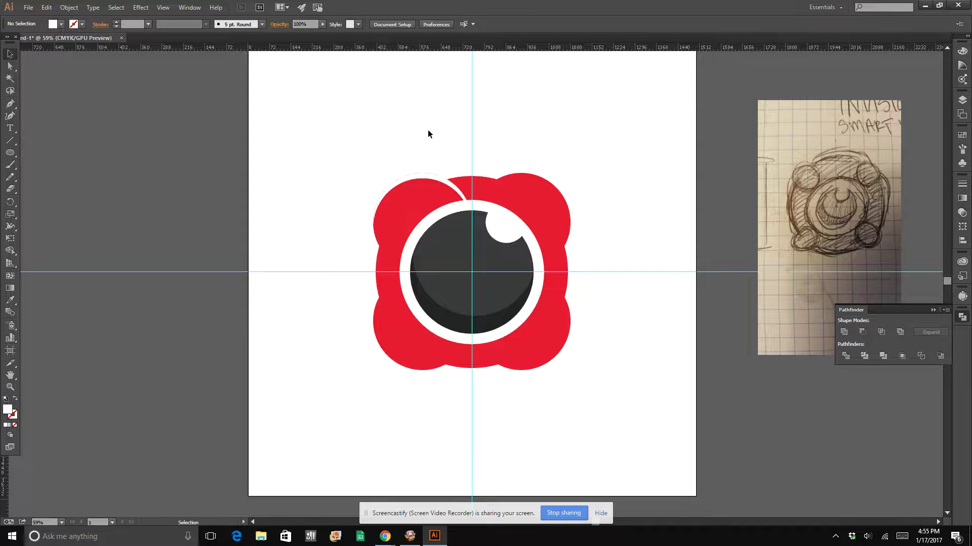
Duplicate the white crescent, rotate the copy 90° clockwise and fit it to the outer right edge of the upper-right corner circle
left_click(416, 177)
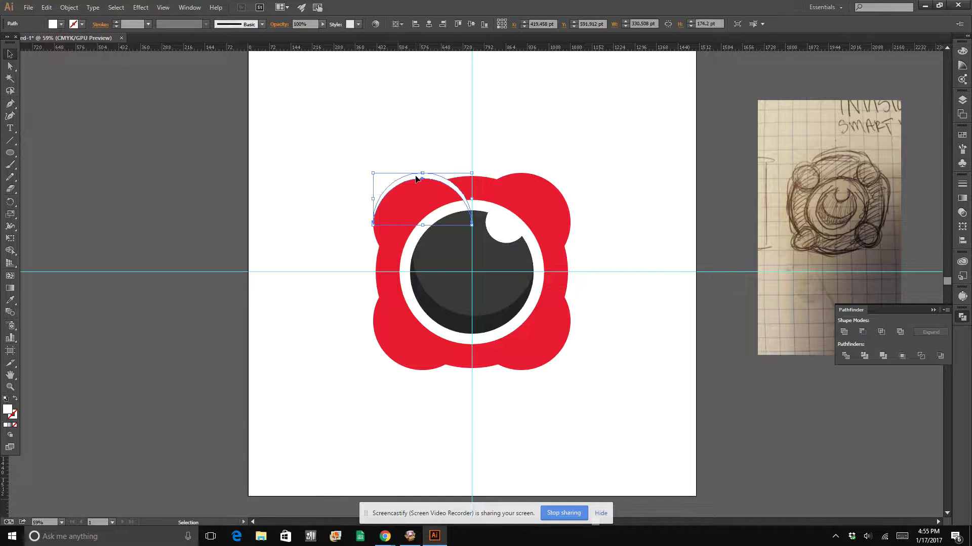
key("a")
key("v")
left_click_drag(476, 172, 441, 235)
left_click_drag(456, 200, 568, 217)
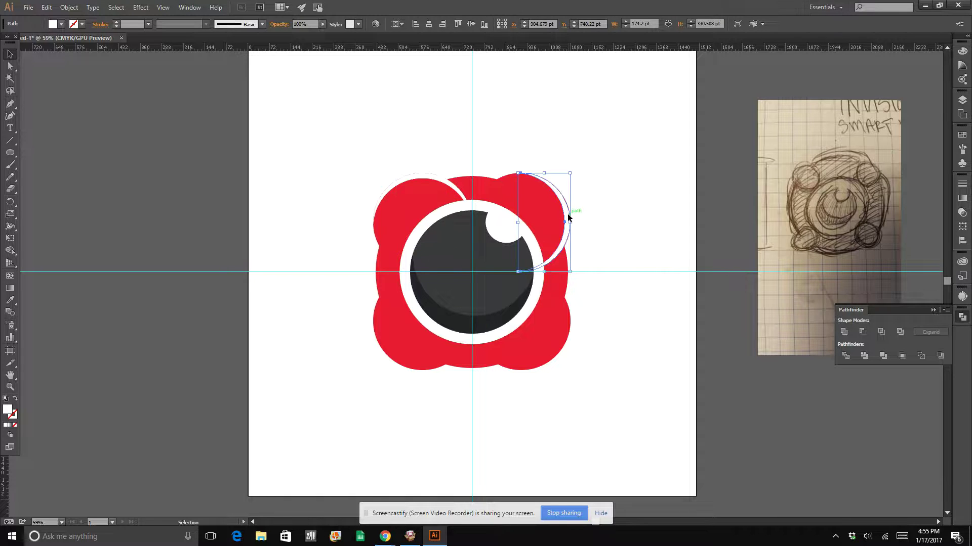
key("ctrl+[")
left_click(597, 215)
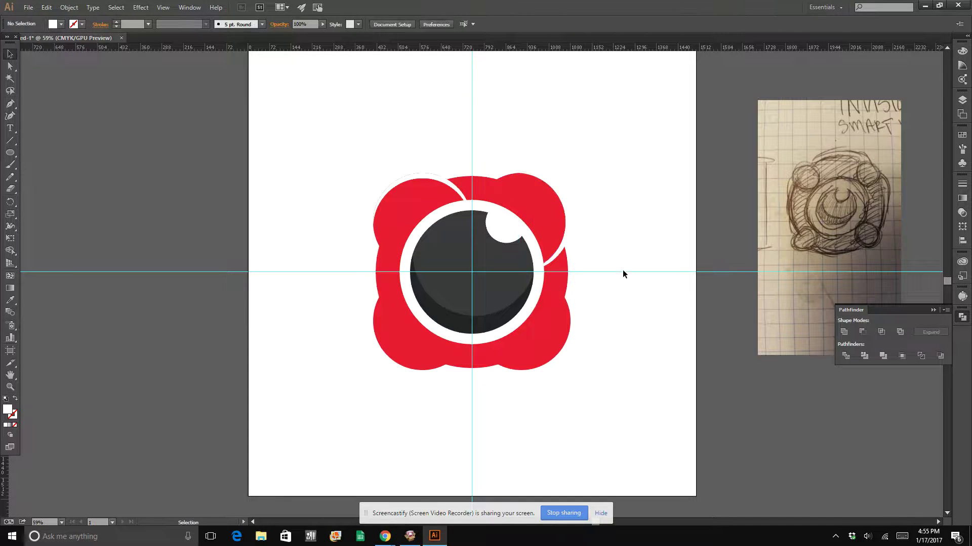
Duplicate the upper-right crescent, rotated another 90° clockwise, onto the lower edge of the lower-right corner circle
left_click(569, 211)
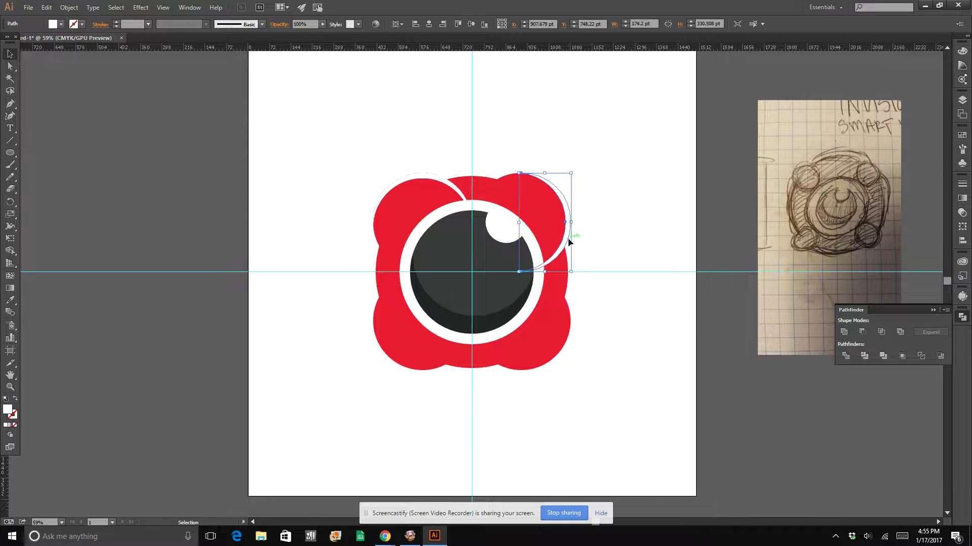
left_click_drag(575, 171, 553, 354)
key("a")
key("v")
Copy the lower-right crescent to the lower-left corner circle, rotate it 90° clockwise and nudge it left to fit the circle's outer edge
left_click_drag(553, 354, 454, 371)
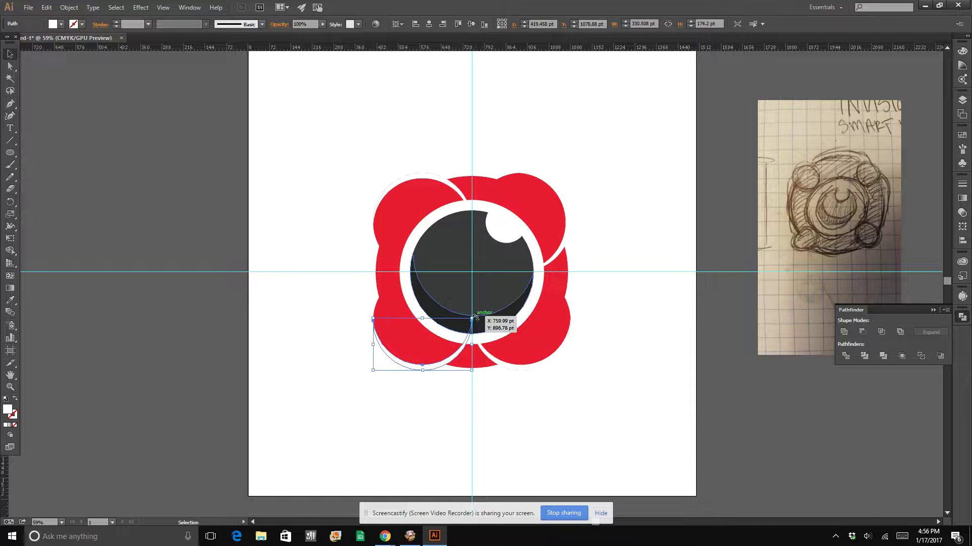
left_click_drag(475, 318, 400, 365)
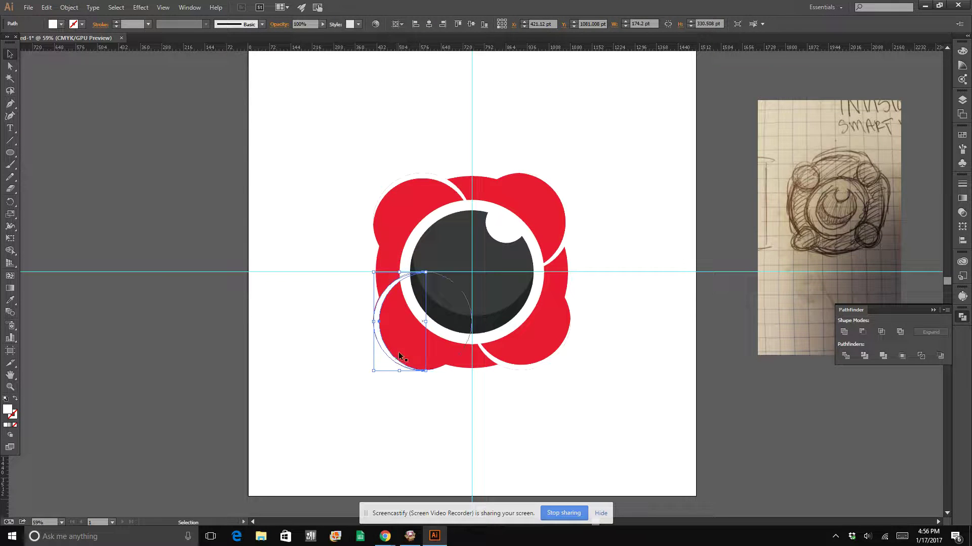
key("Left")
key("Left")
key("Left")
left_click(331, 342)
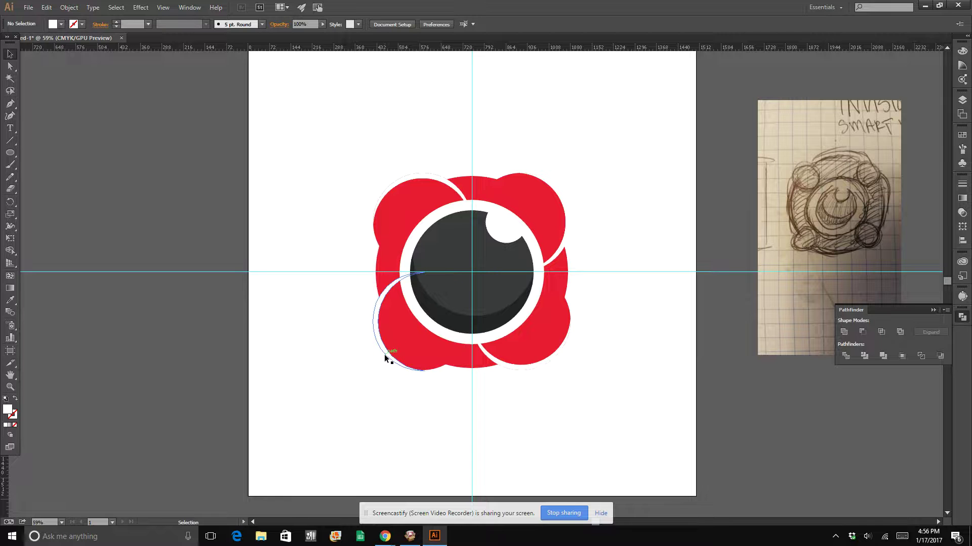
left_click(533, 371)
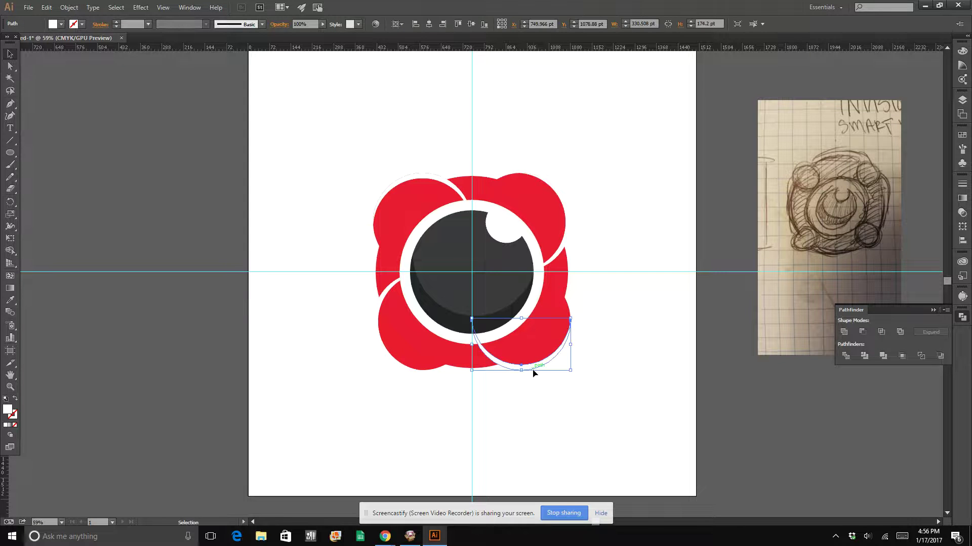
left_click(652, 274)
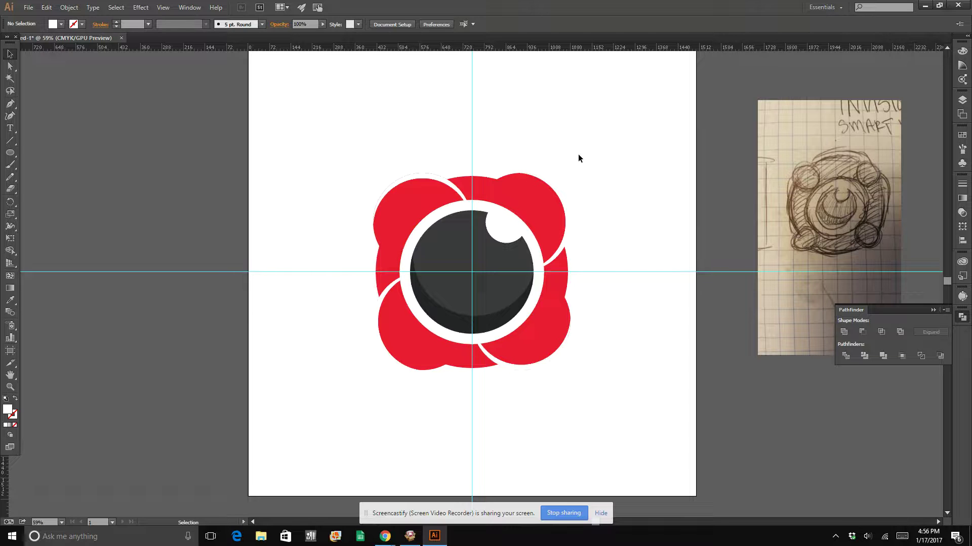
Add a white 2 pt stroke to the crescent on the upper-left corner circle
left_click(428, 173)
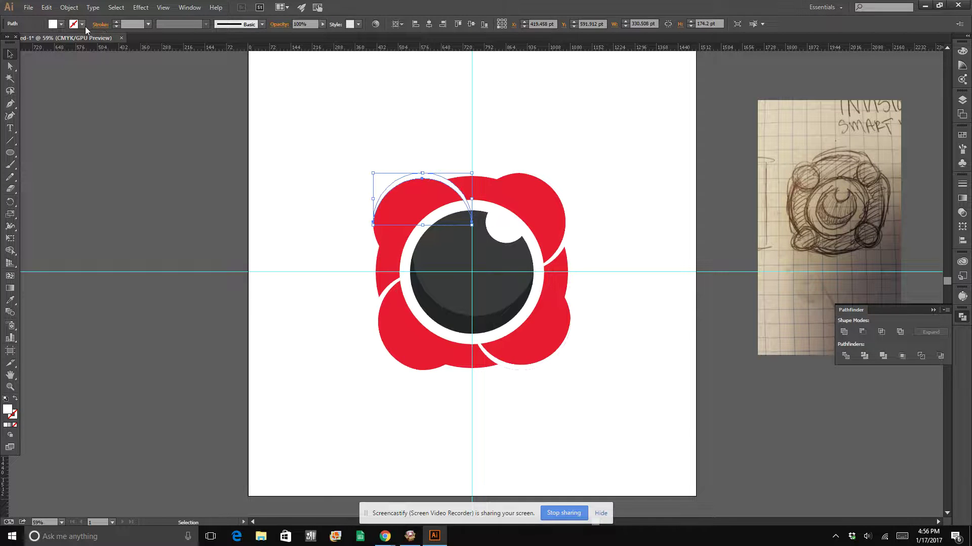
left_click(85, 26)
left_click(20, 40)
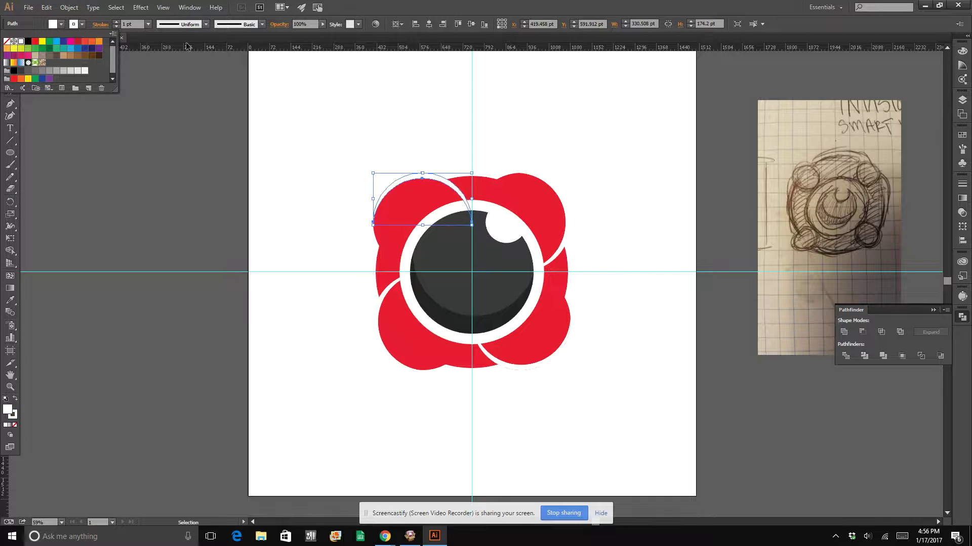
key("Escape")
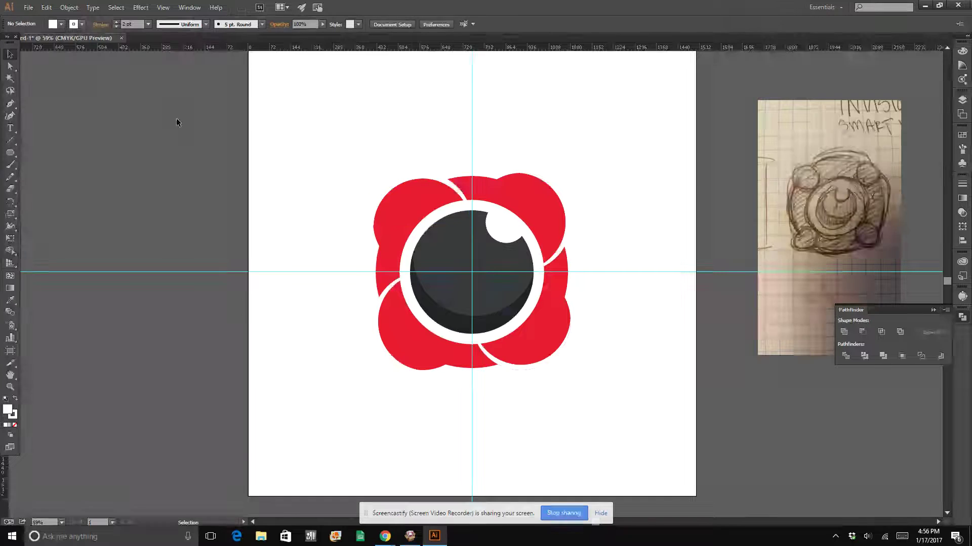
left_click(328, 179)
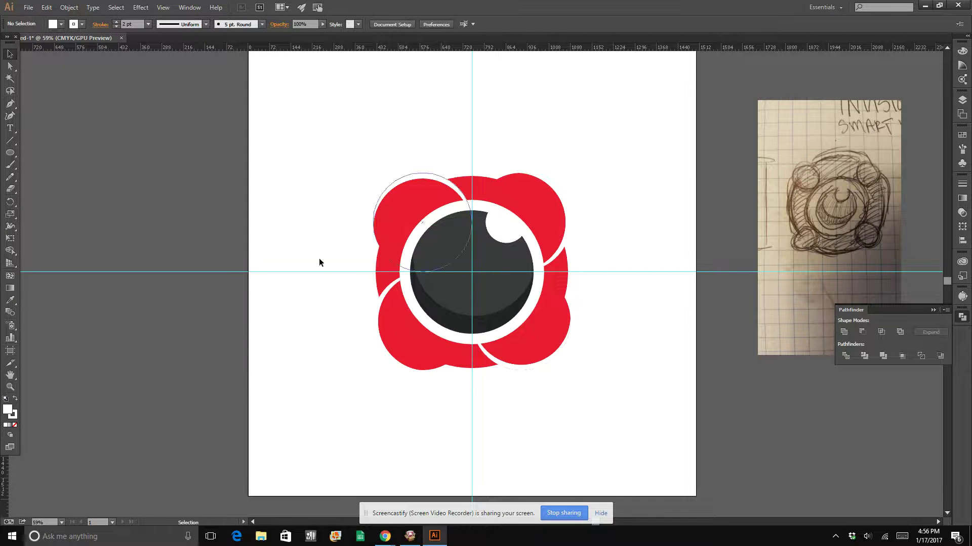
Remove the white stroke from the upper-left crescent
left_click(63, 519)
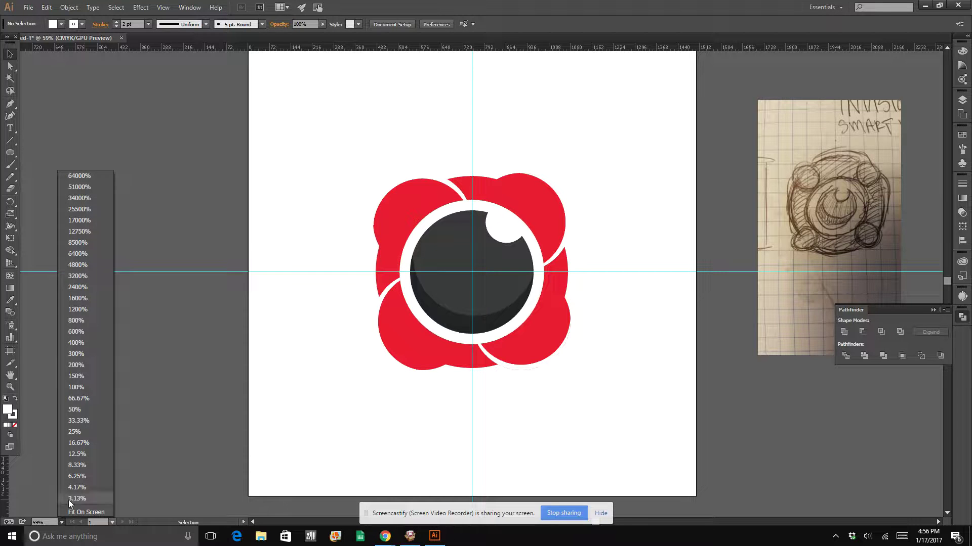
left_click(83, 370)
scroll(169, 277, "up", 3)
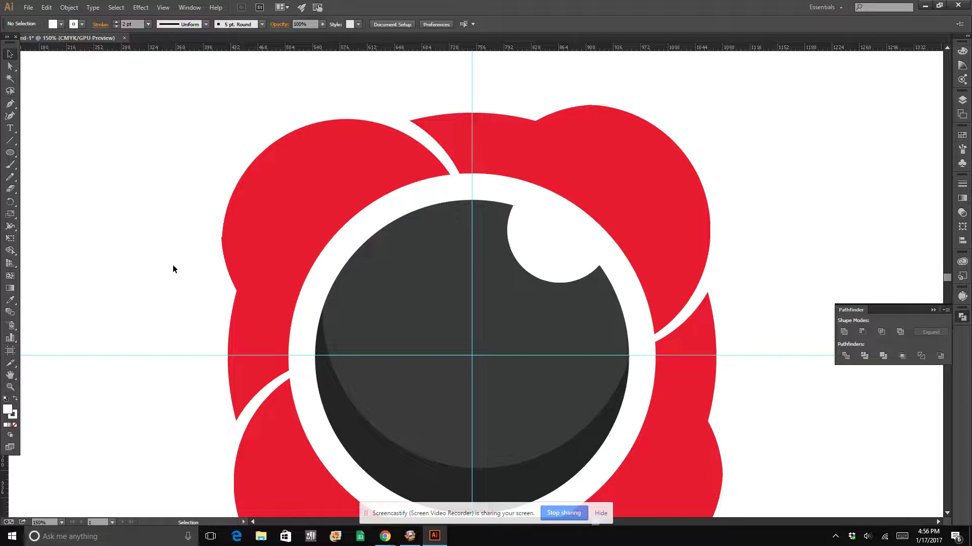
left_click(387, 157)
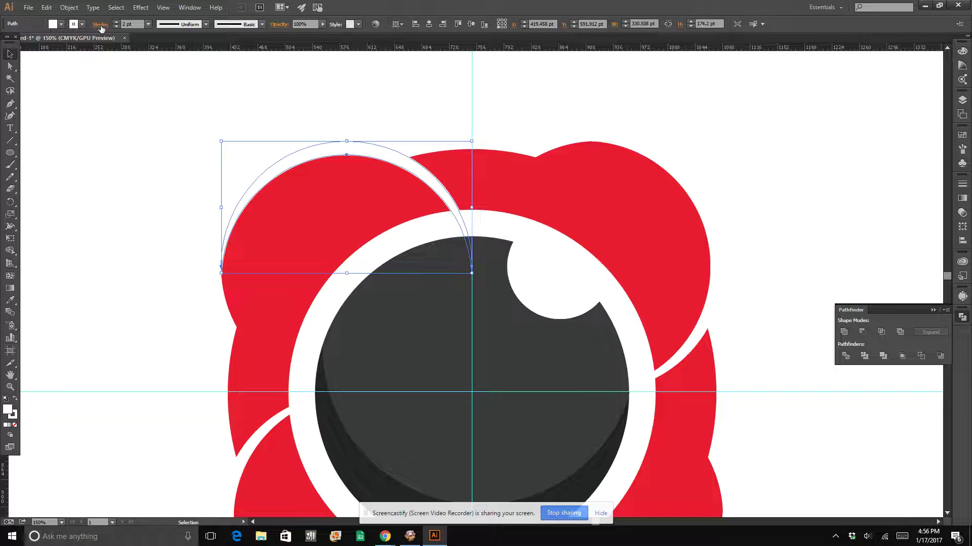
left_click(82, 24)
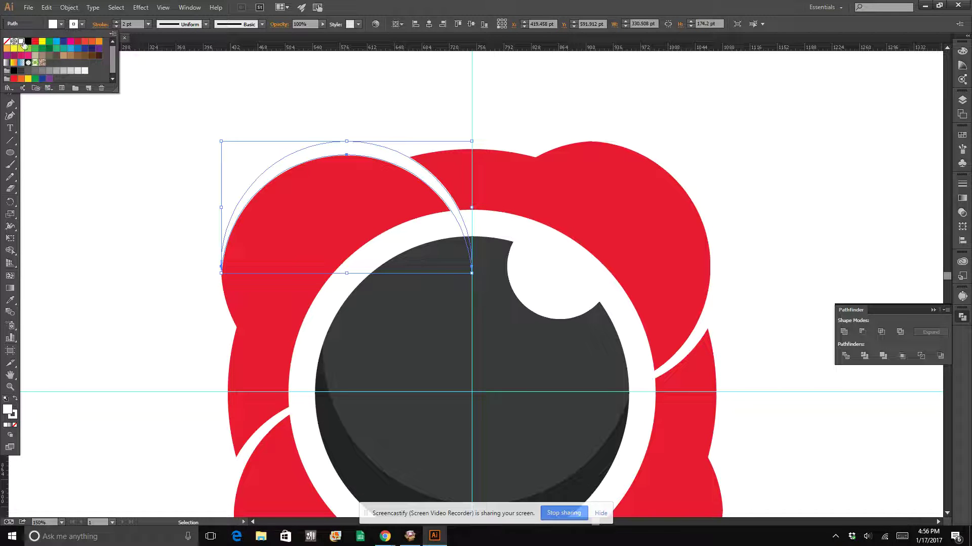
left_click(7, 41)
left_click(104, 163)
left_click(105, 163)
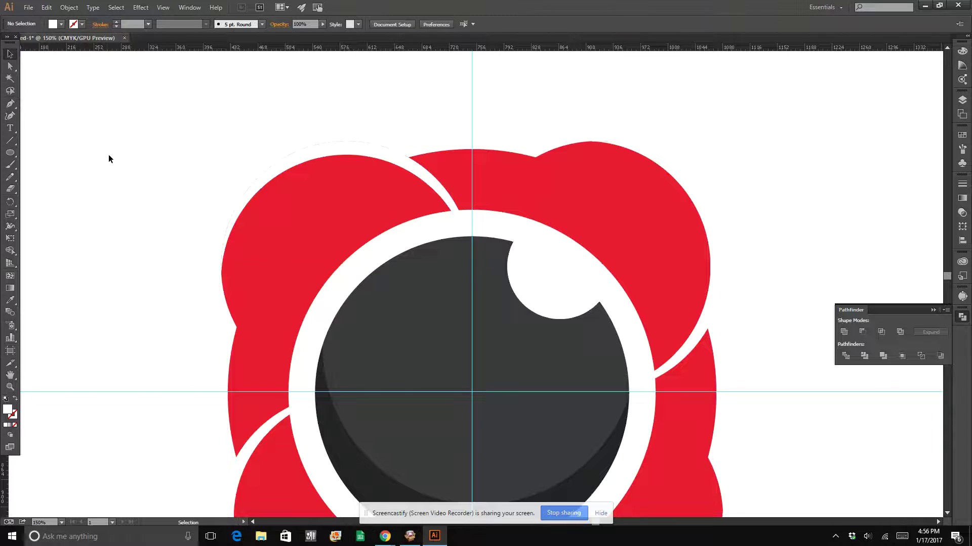
Examine how the white crescents fit along the edges of the red corner circles, up close
left_click(363, 151)
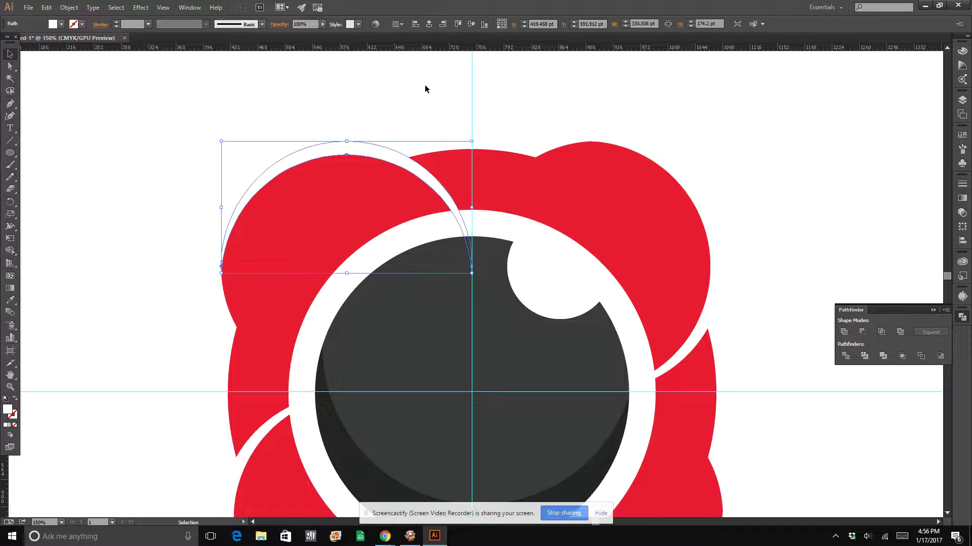
left_click(424, 84)
left_click(380, 151)
mouse_move(362, 150)
left_mouse_down()
mouse_move(363, 166)
mouse_move(362, 148)
left_mouse_up()
left_click(397, 77)
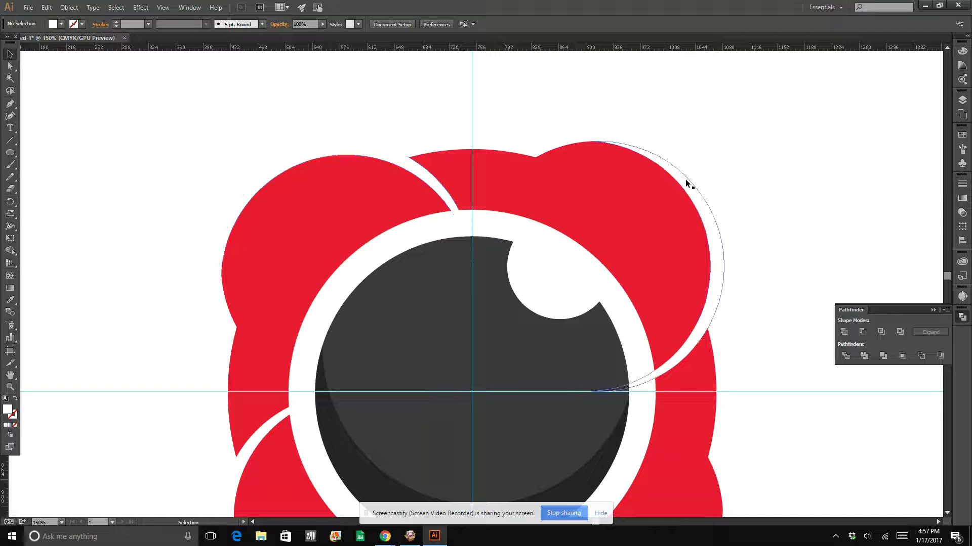
left_click(685, 179)
left_click(815, 178)
scroll(798, 157, "down", 3)
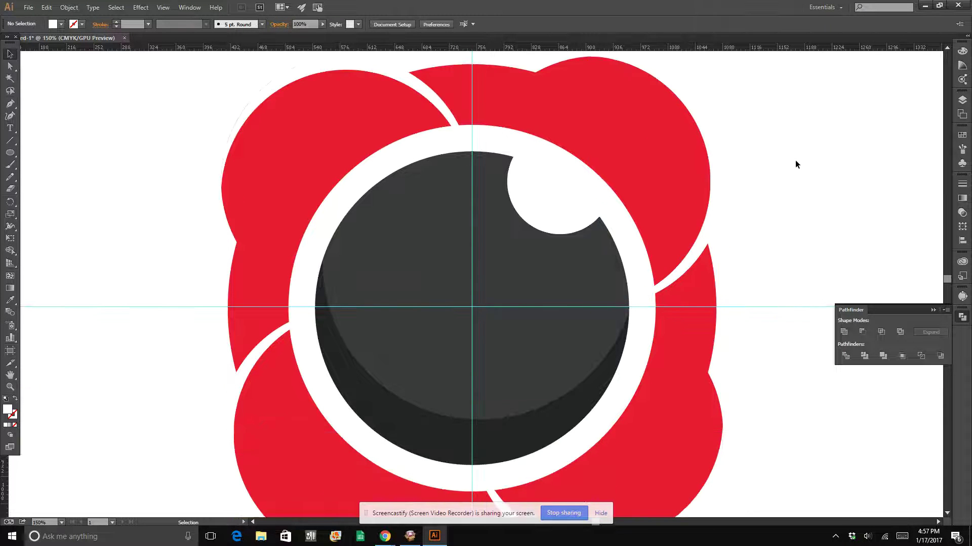
scroll(798, 158, "down", 3)
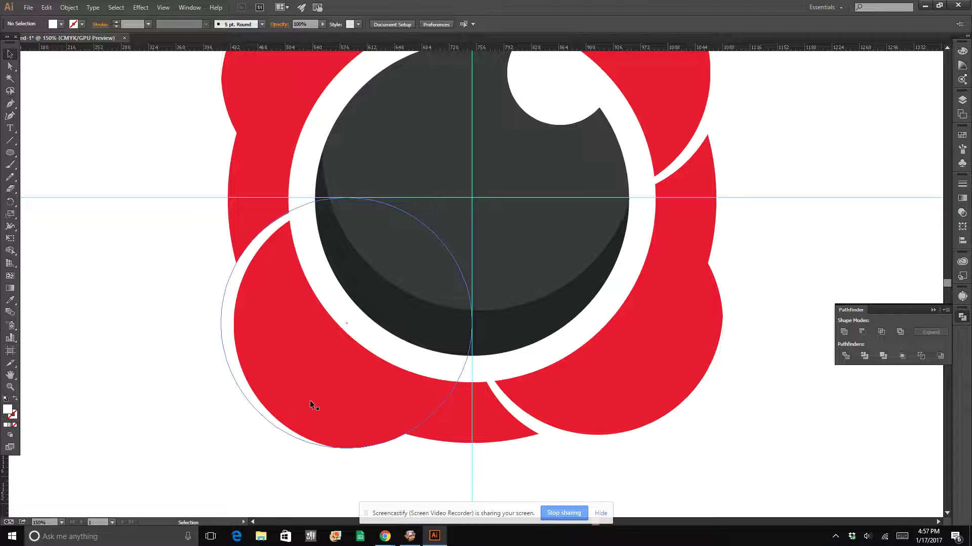
scroll(193, 290, "up", 4)
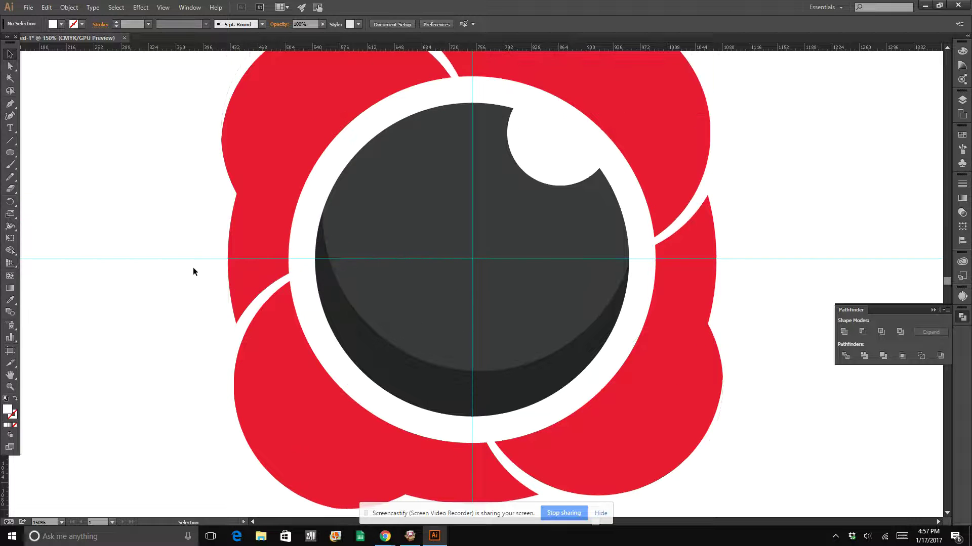
left_click(346, 84)
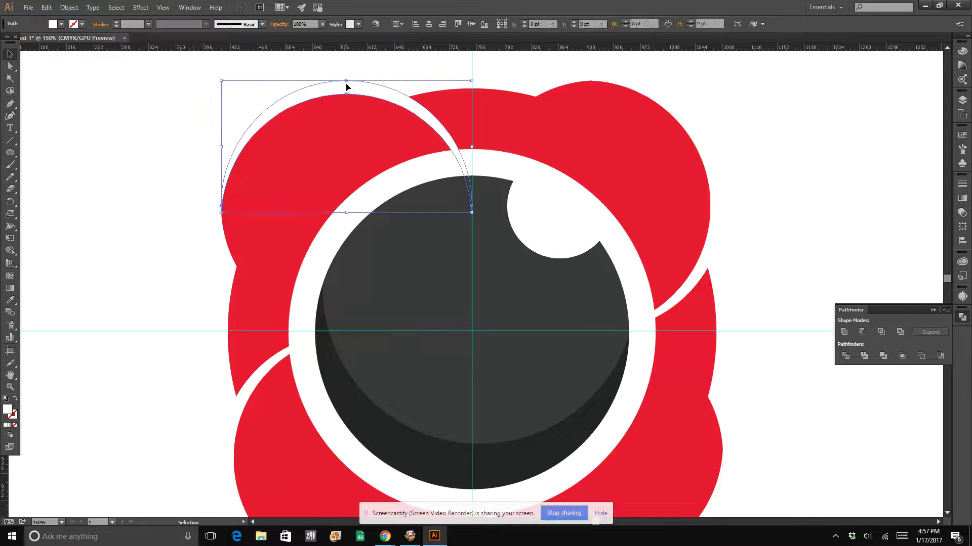
Nudge the white crescent on the upper-left corner circle slightly upward to refine its fit
left_click(175, 120)
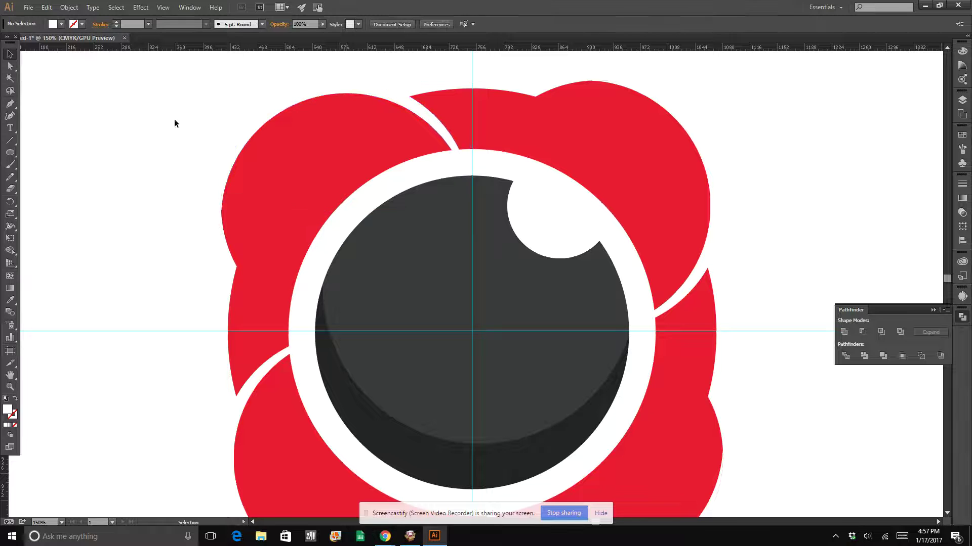
left_click(263, 122)
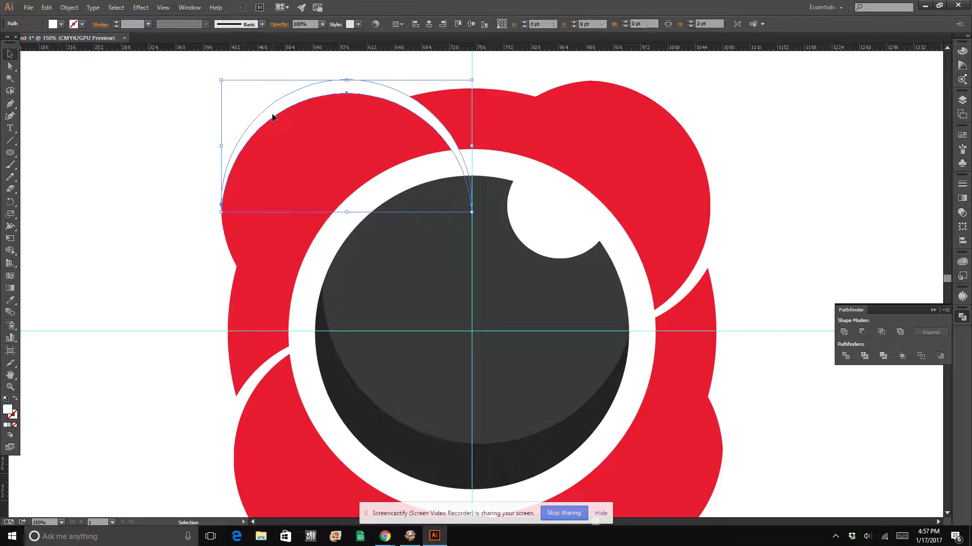
left_click(189, 138)
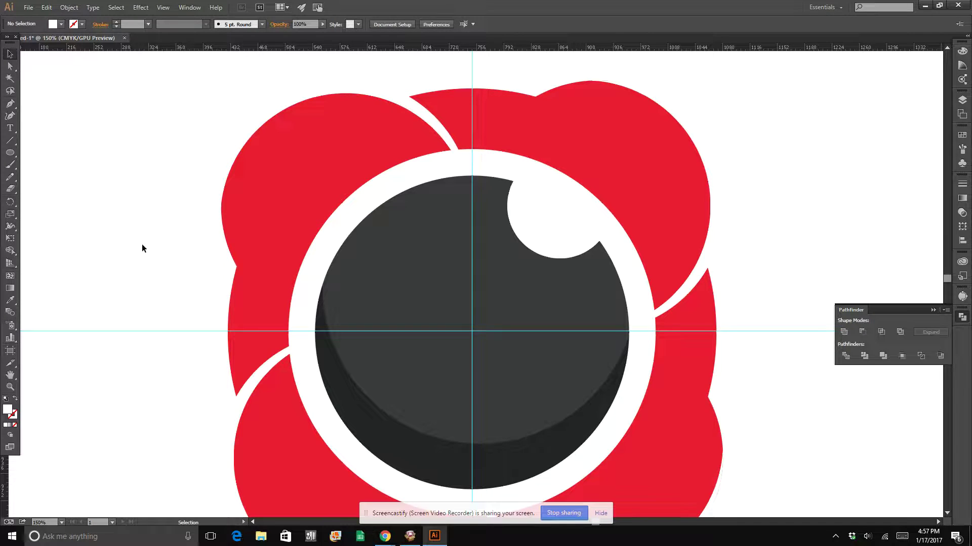
scroll(383, 129, "up", 2)
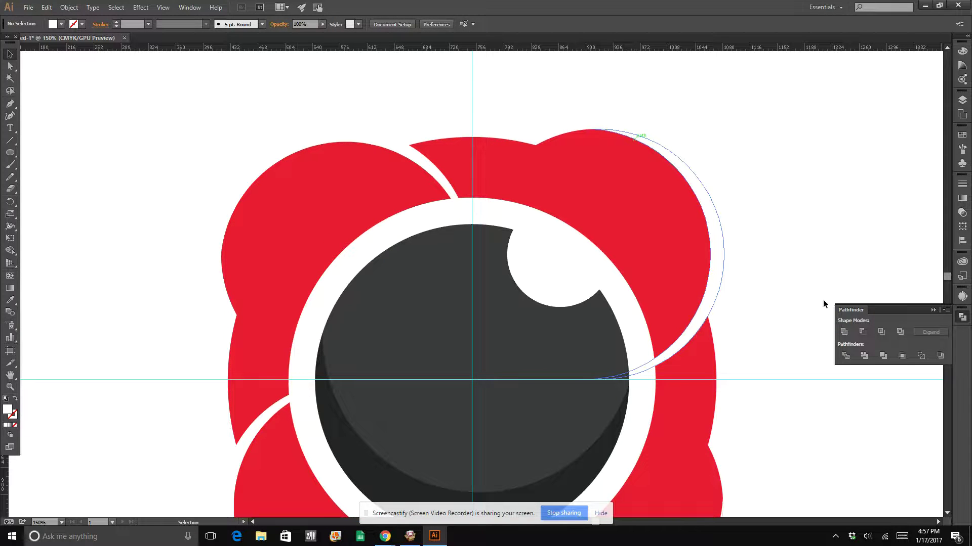
scroll(283, 137, "down", 2)
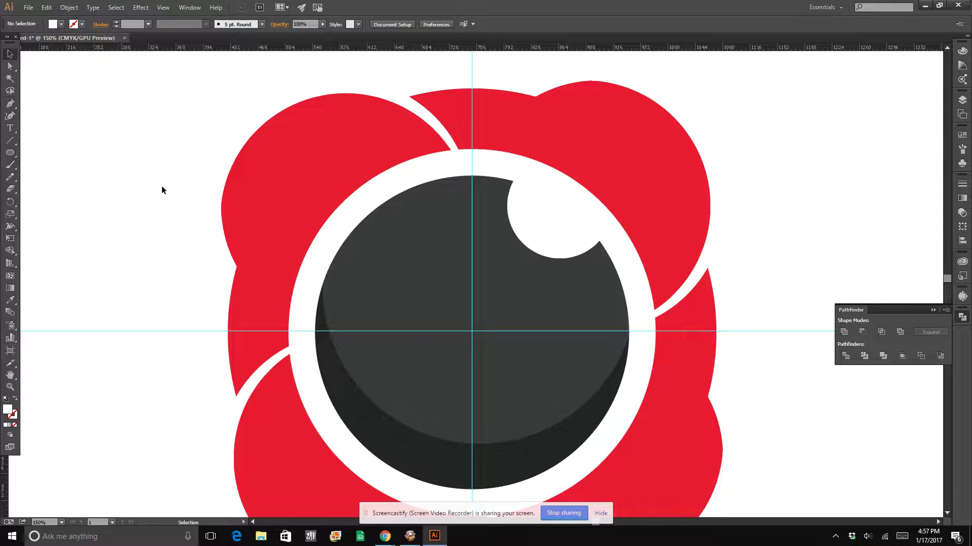
Duplicate the whole emblem and place the copy on the gray canvas to the left of the artboard
left_click_drag(140, 96, 783, 492)
scroll(658, 365, "down", 4)
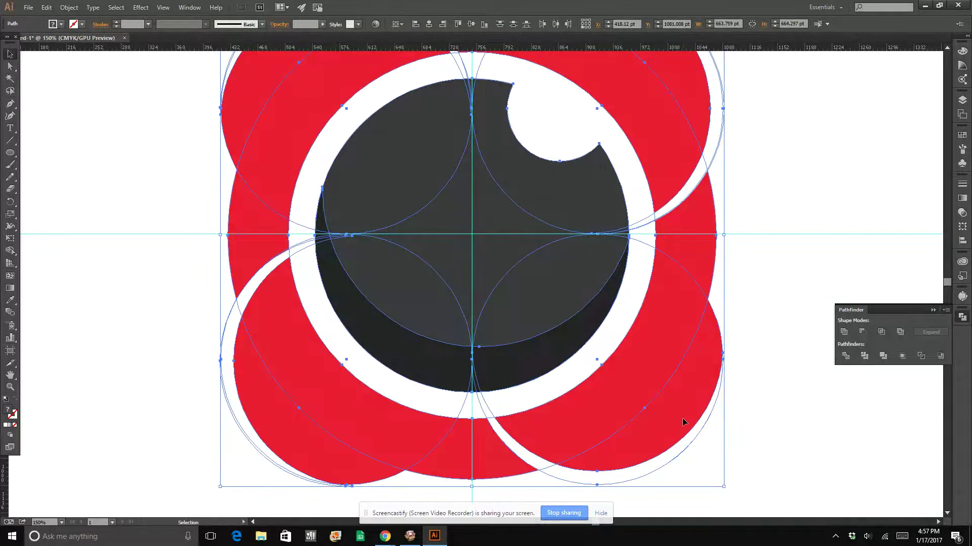
left_click(61, 522)
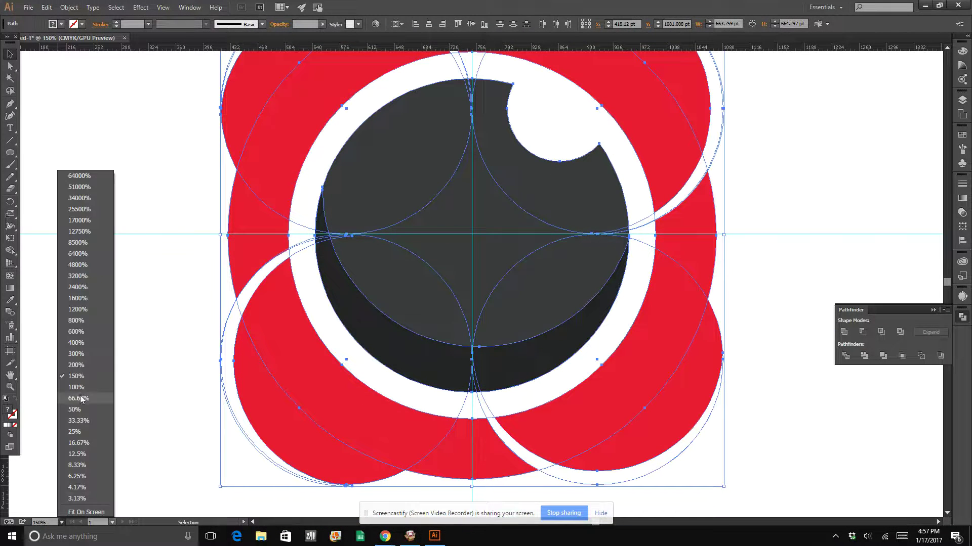
left_click(76, 411)
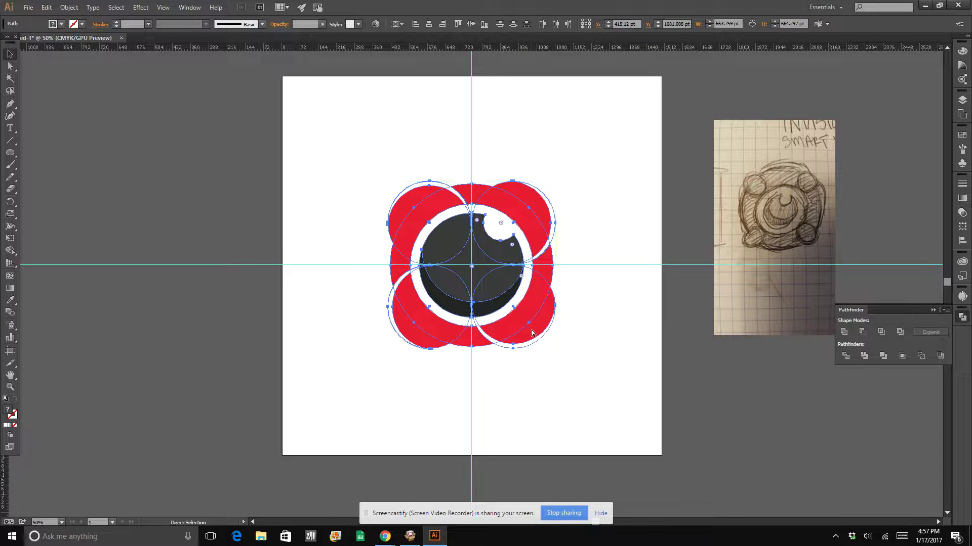
left_click_drag(531, 333, 231, 332)
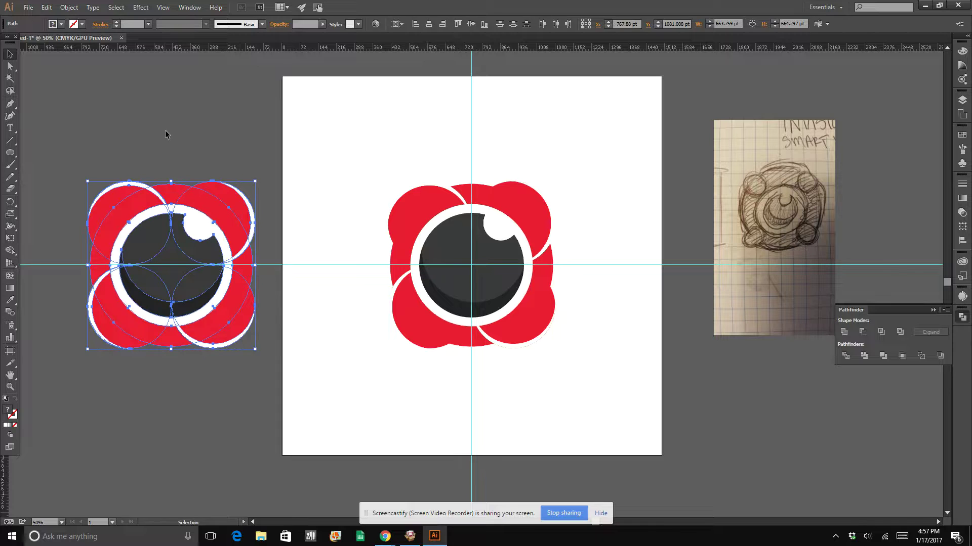
left_click(611, 483)
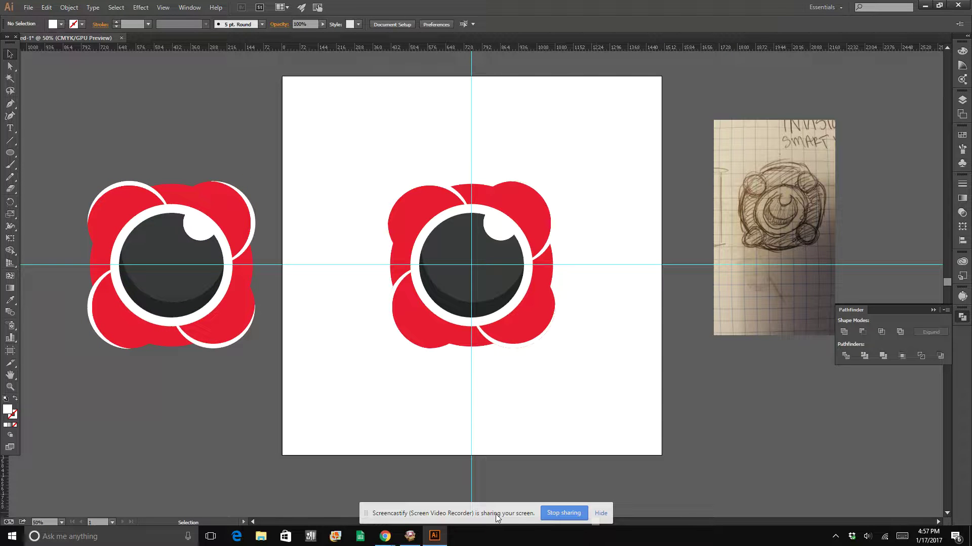
Examine the white crescents and outer edges of the emblem copy against the gray canvas, up close
left_click_drag(499, 517, 733, 499)
left_click_drag(595, 522, 566, 521)
left_click(38, 523)
type("61")
key("Return")
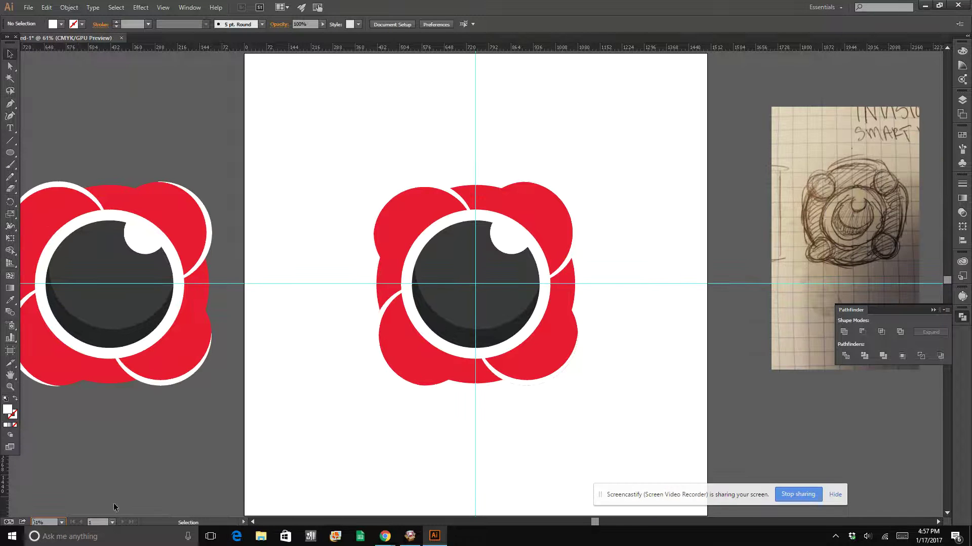
left_click(62, 522)
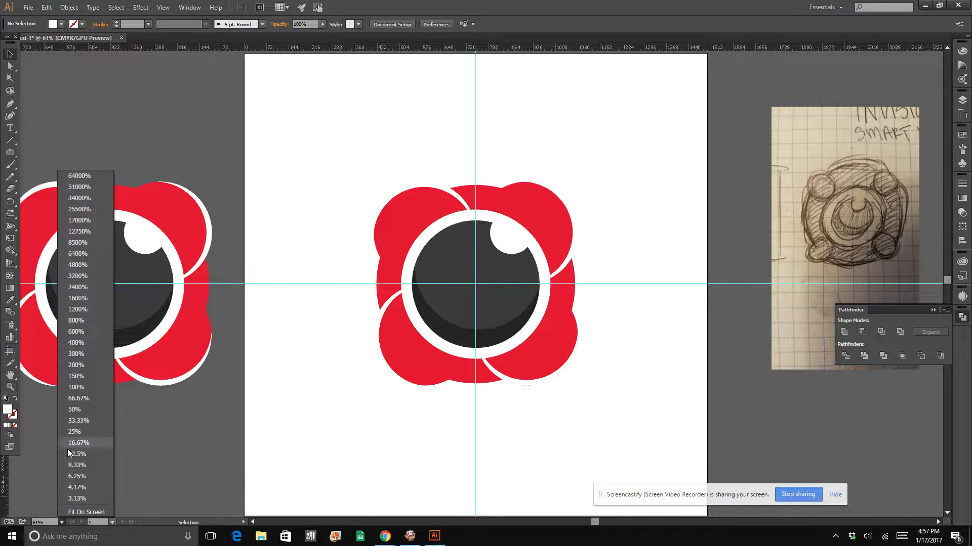
left_click(81, 378)
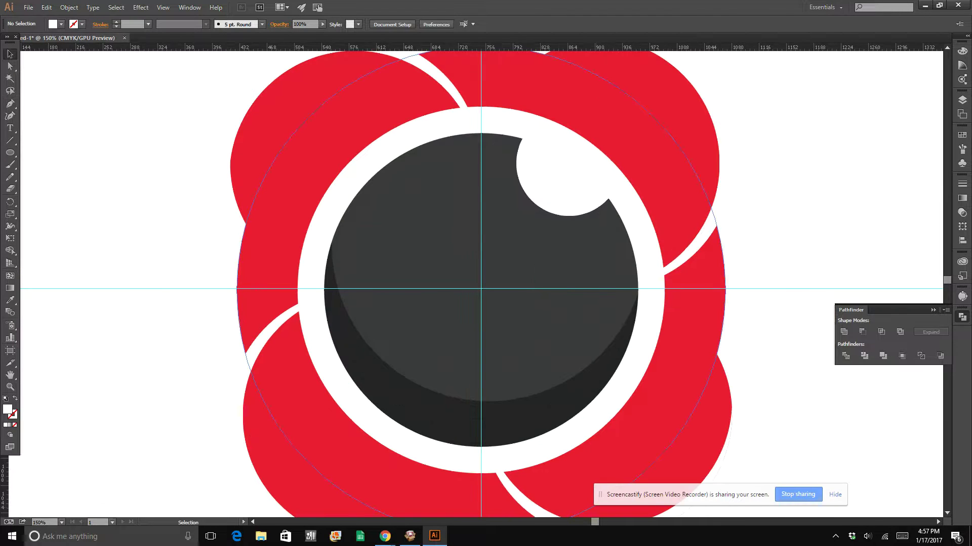
left_click_drag(596, 522, 553, 521)
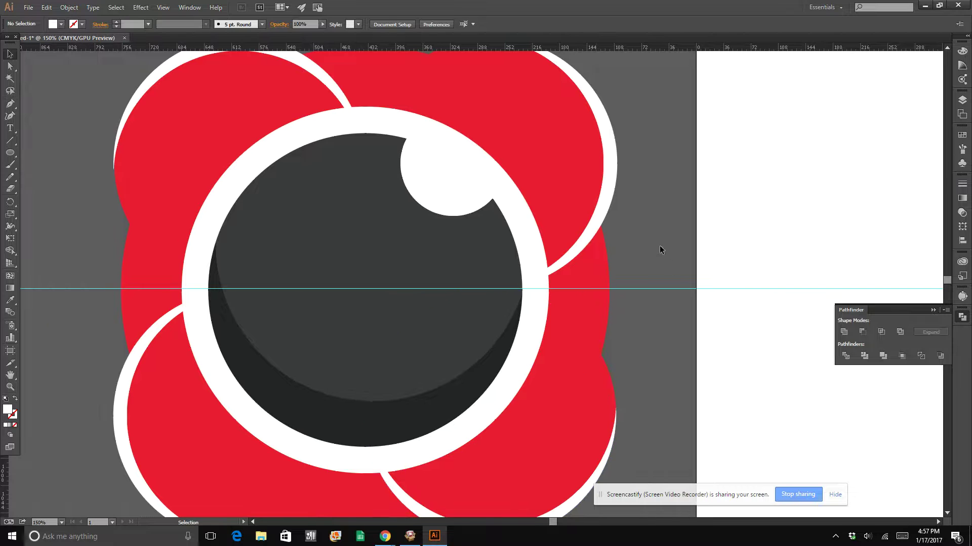
scroll(665, 256, "up", 2)
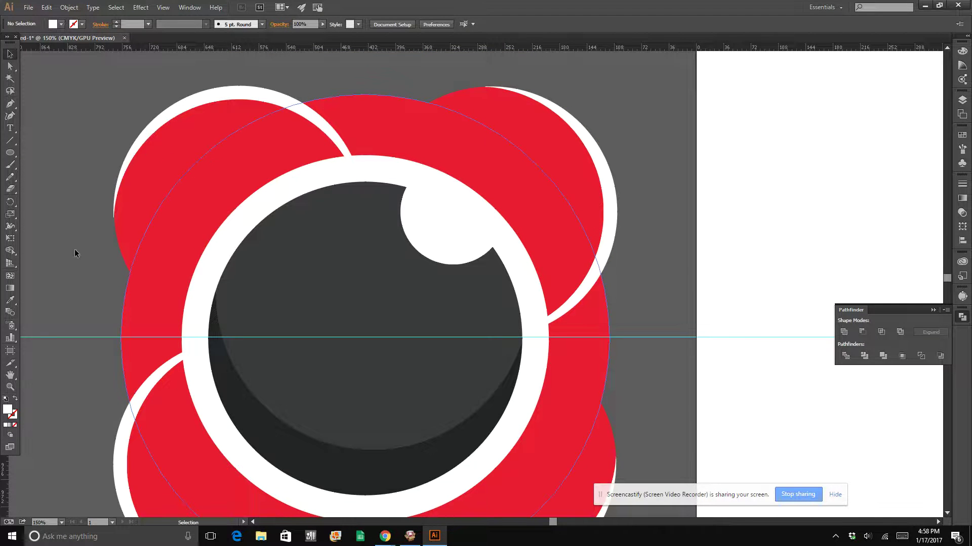
scroll(86, 241, "down", 3)
scroll(90, 268, "down", 2)
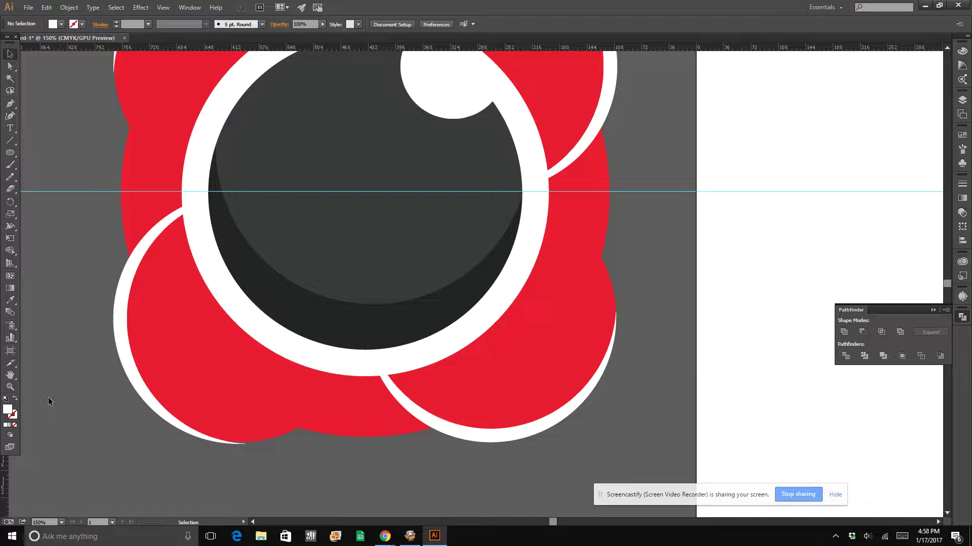
Move the copy's lower-left white crescent slightly up and left so its tip fits the corner circle's edge
left_click(61, 522)
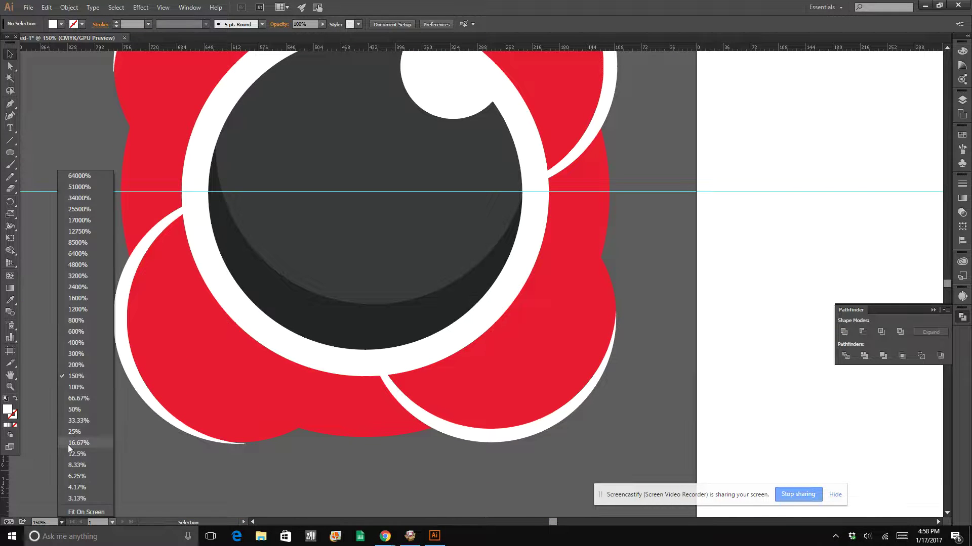
left_click(81, 350)
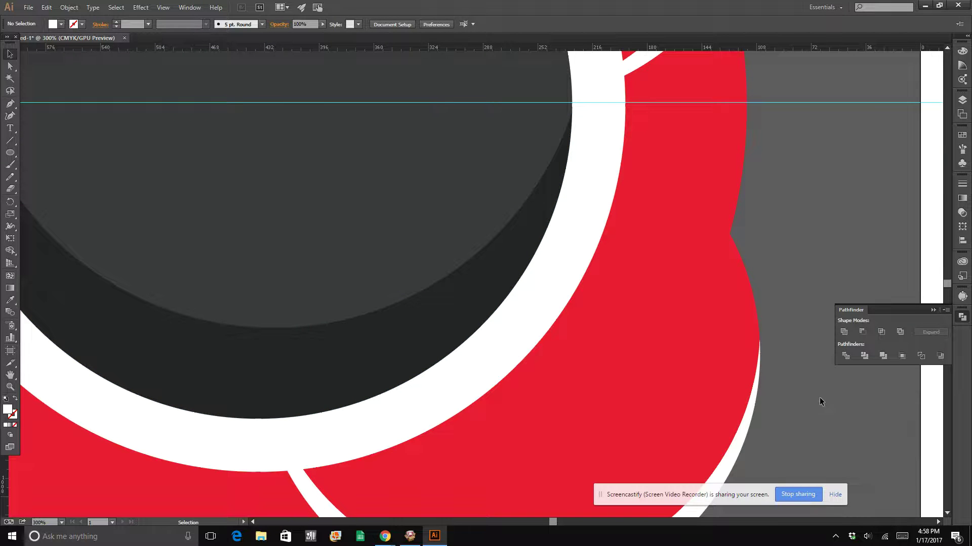
scroll(751, 283, "down", 1)
scroll(769, 340, "down", 5)
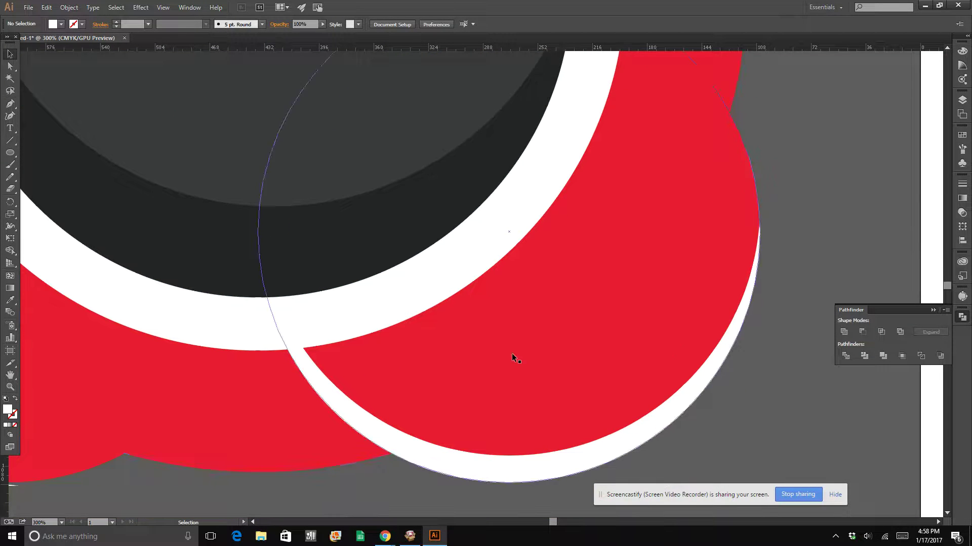
left_click_drag(549, 521, 534, 515)
scroll(215, 370, "up", 5)
scroll(219, 367, "down", 5)
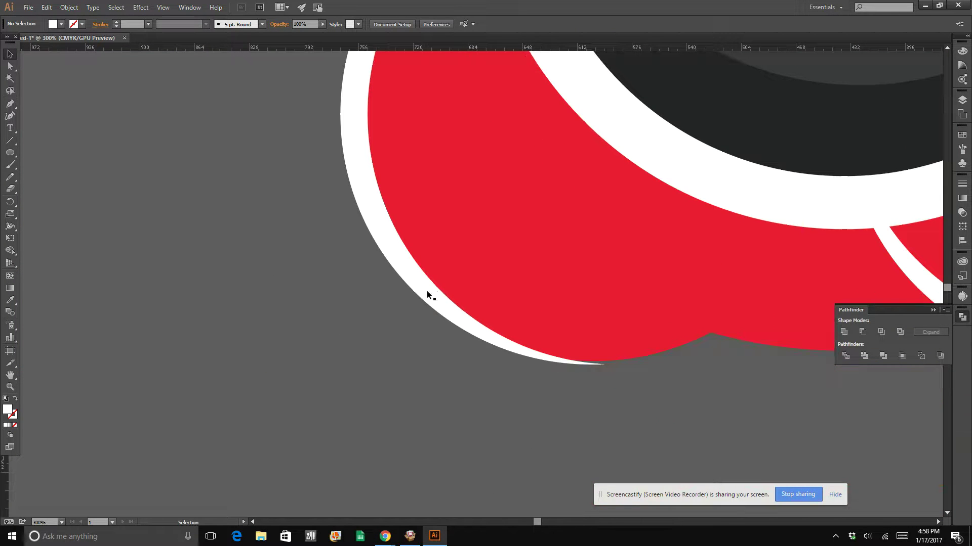
left_click(430, 292)
left_click_drag(430, 290, 428, 284)
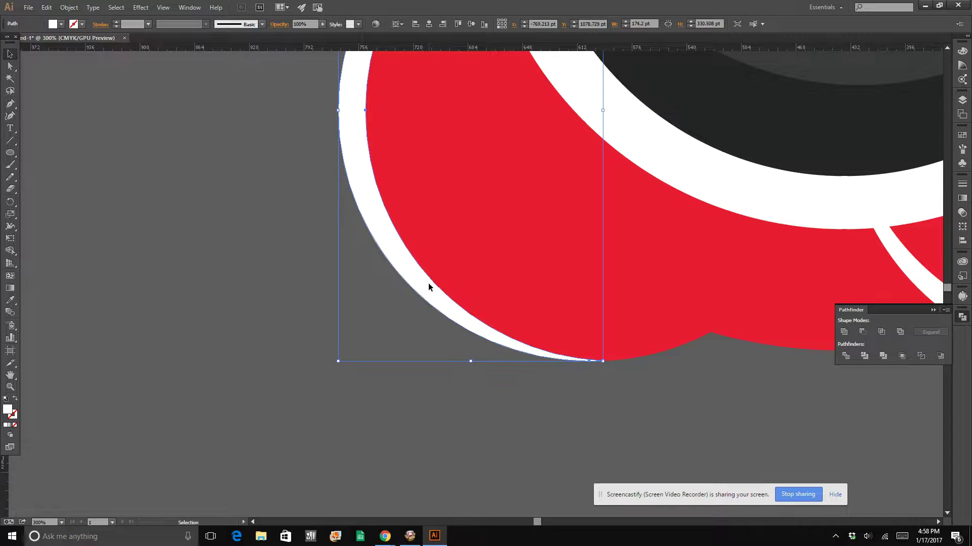
left_click(235, 281)
Nudge the copy's upper-left white crescent slightly right so it lines up with the corner circle's edge
scroll(293, 285, "up", 1)
scroll(298, 283, "up", 7)
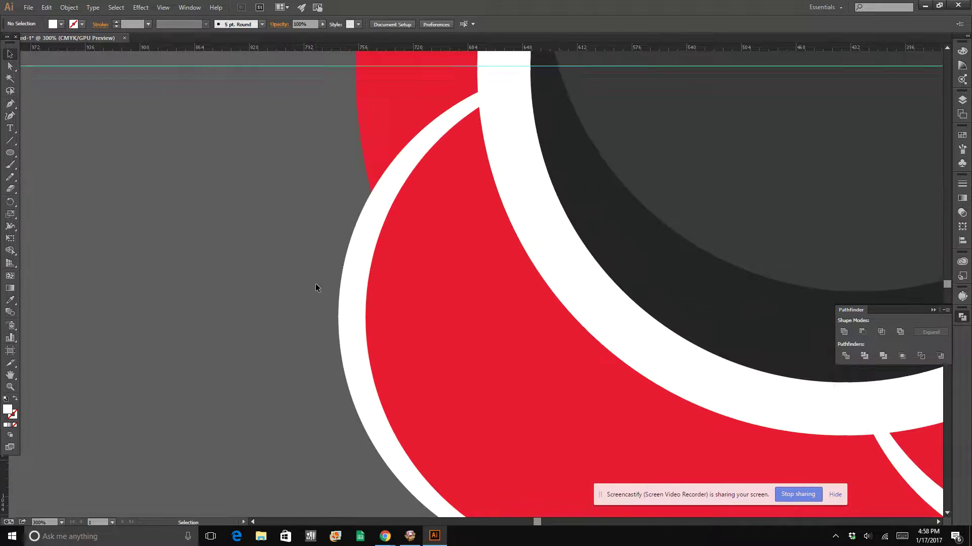
scroll(324, 257, "up", 6)
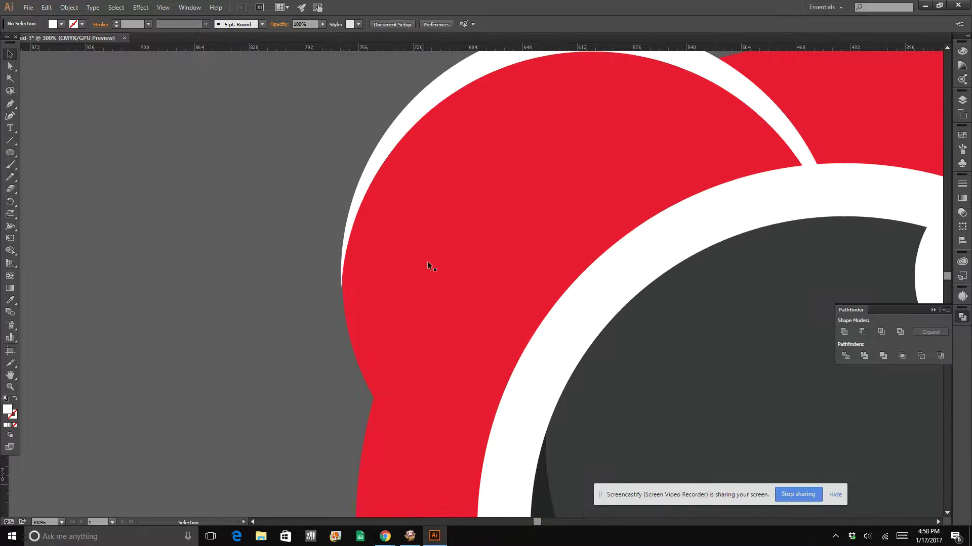
left_click(602, 105)
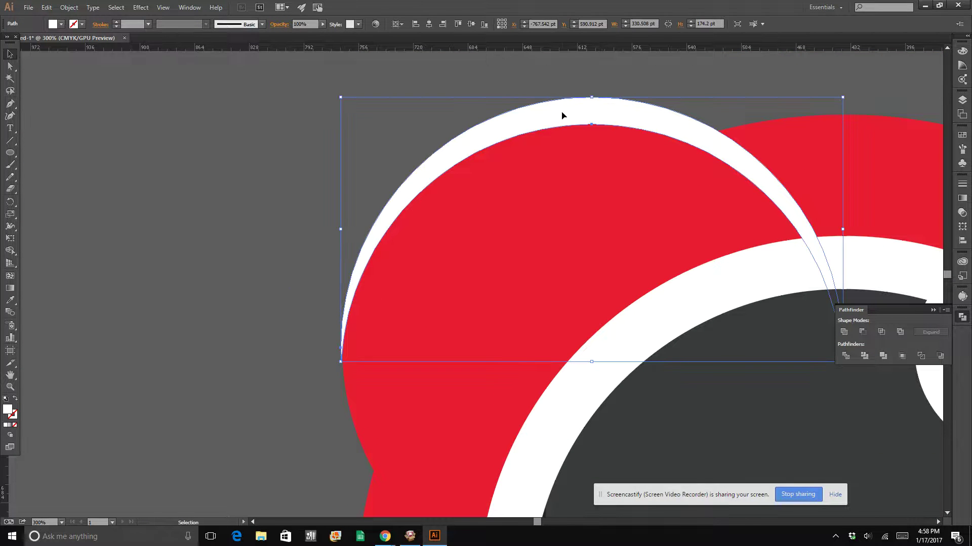
left_click(226, 152)
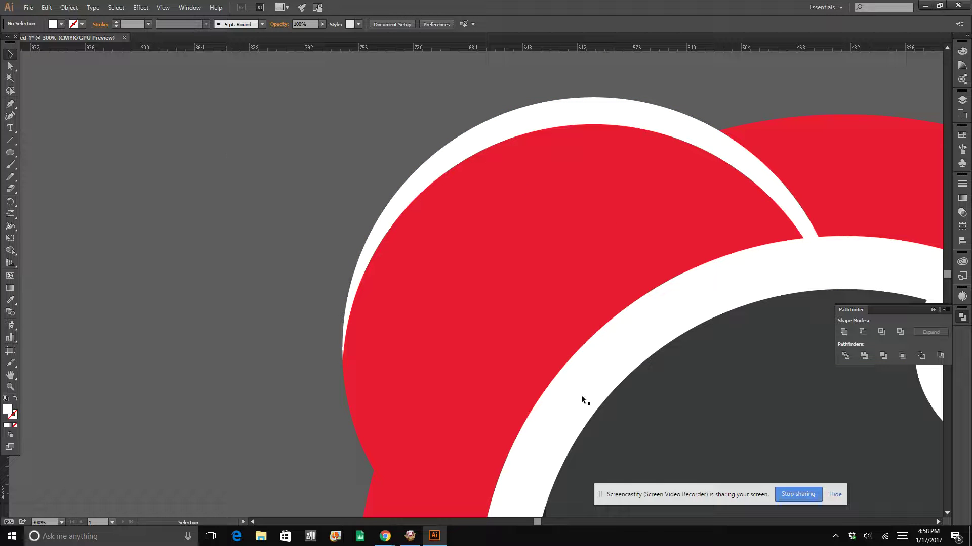
Give the large red circle of the emblem copy a white 9 pt stroke
left_click_drag(539, 522, 563, 523)
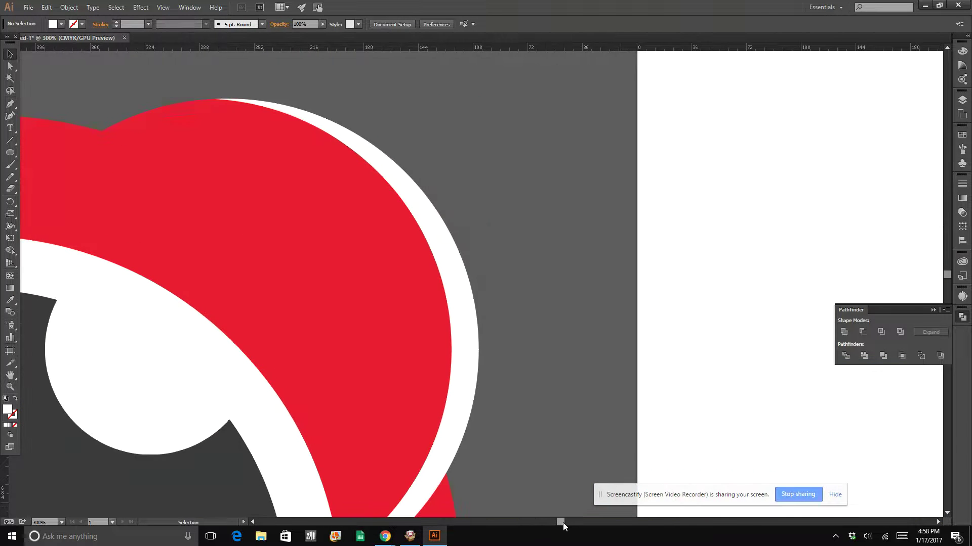
scroll(314, 353, "down", 3)
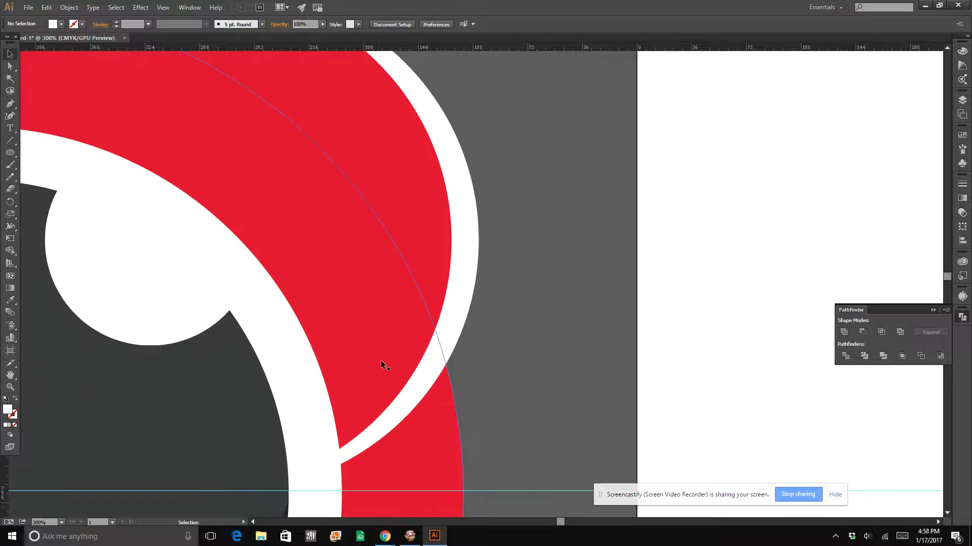
left_click(61, 522)
left_click(82, 387)
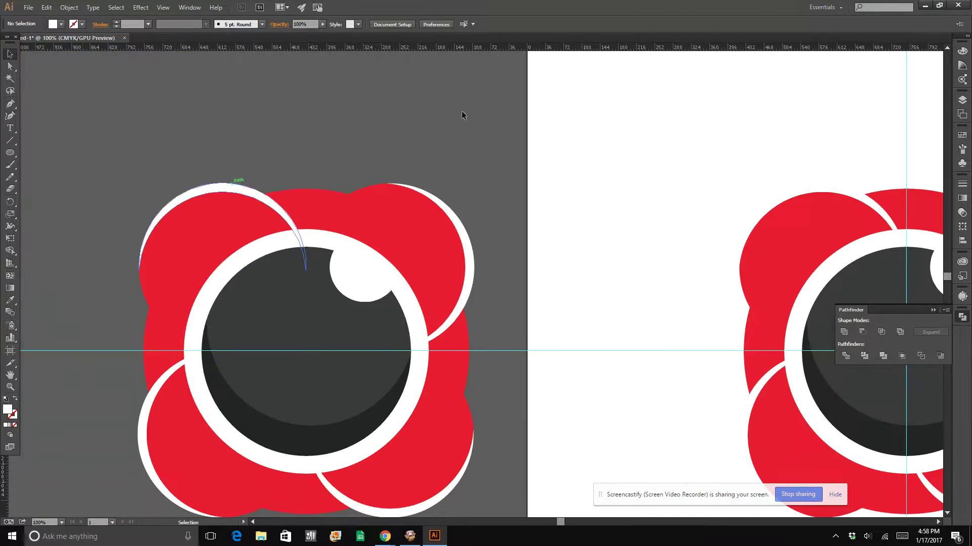
left_click(303, 194)
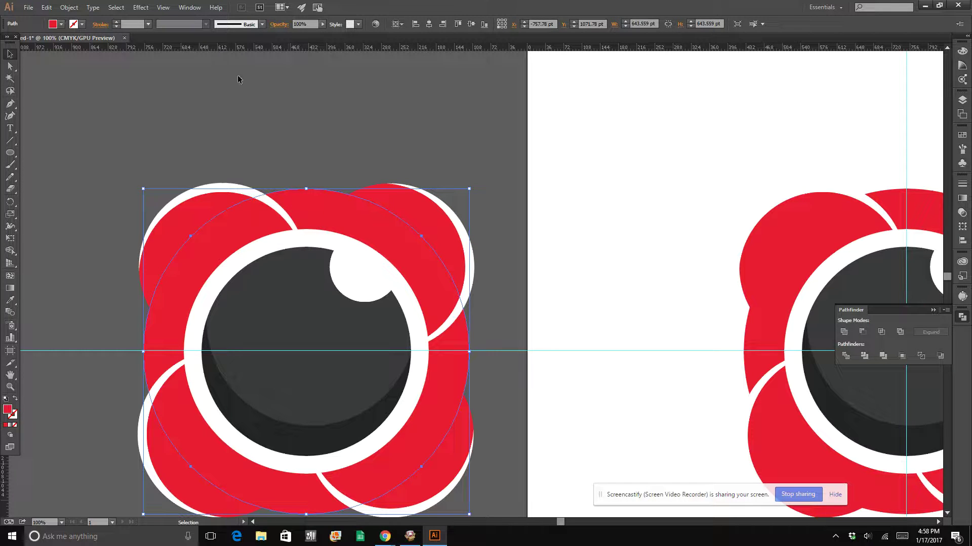
left_click(82, 23)
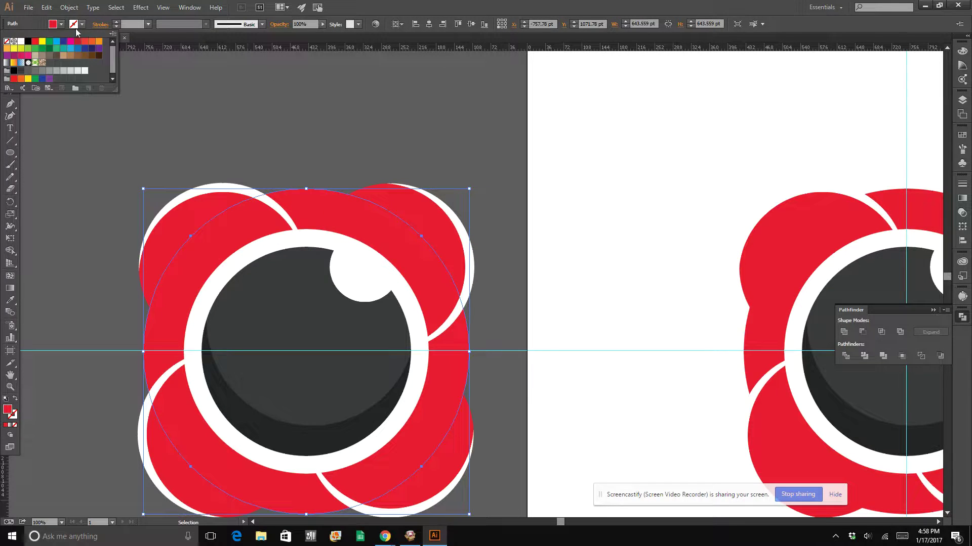
left_click(21, 41)
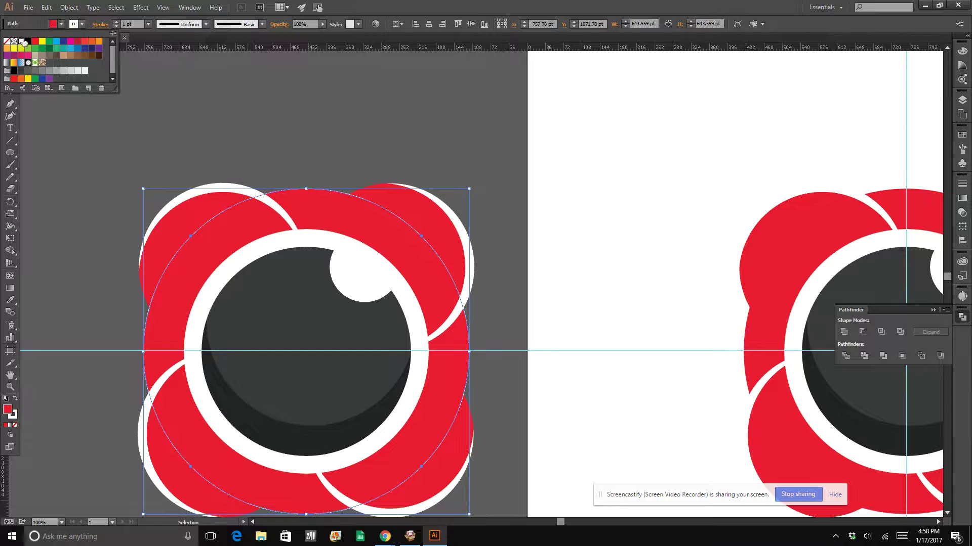
left_click(116, 22)
left_click(116, 22)
left_click(116, 22)
left_click(116, 22)
left_click(116, 22)
left_click(116, 22)
left_click(116, 22)
left_click(116, 22)
left_click(116, 22)
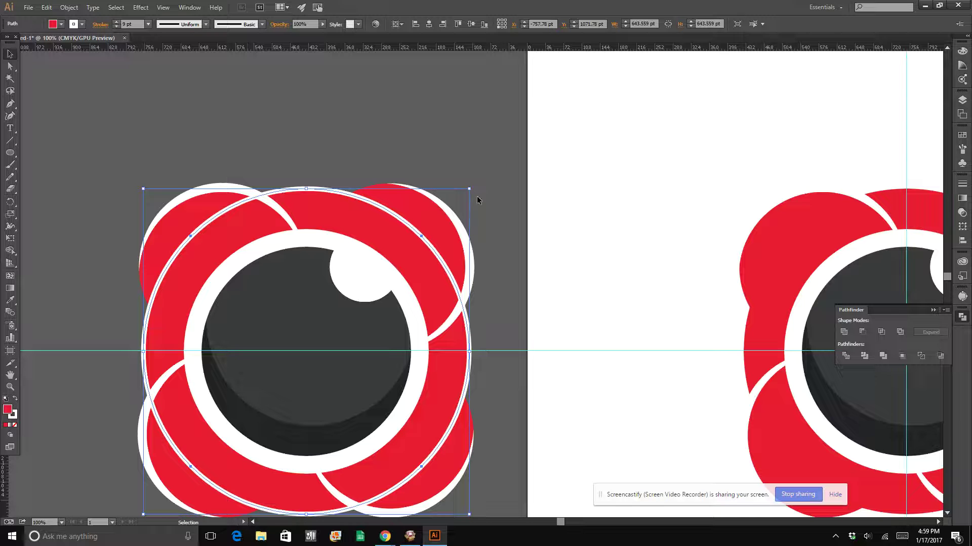
Send the stroked large red circle to the back, behind the copy's corner circles and crescents
right_click(320, 192)
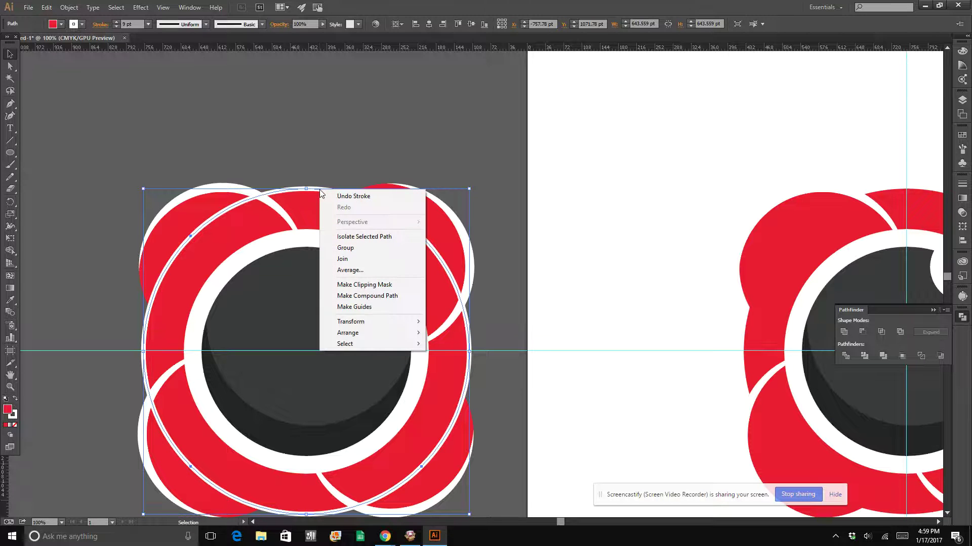
mouse_move(334, 333)
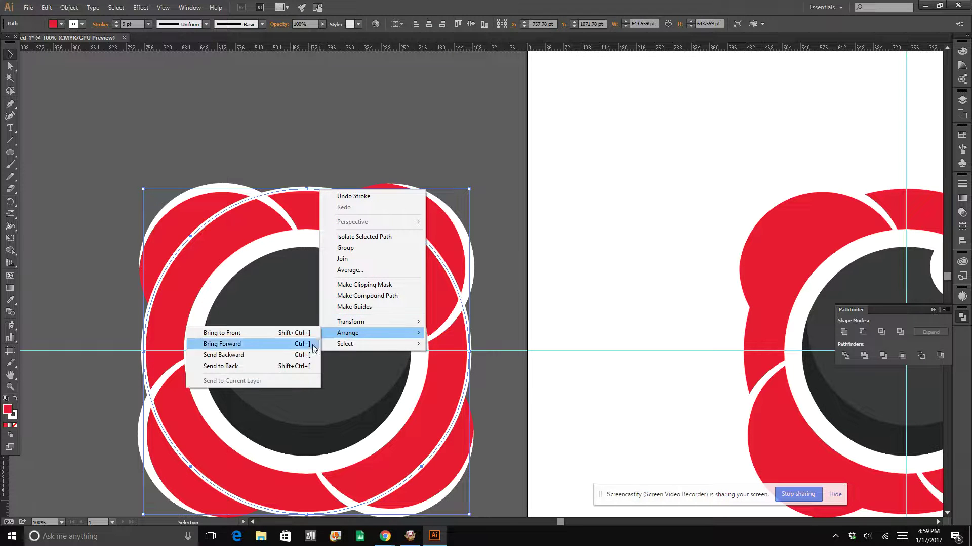
left_click(263, 366)
left_click(346, 125)
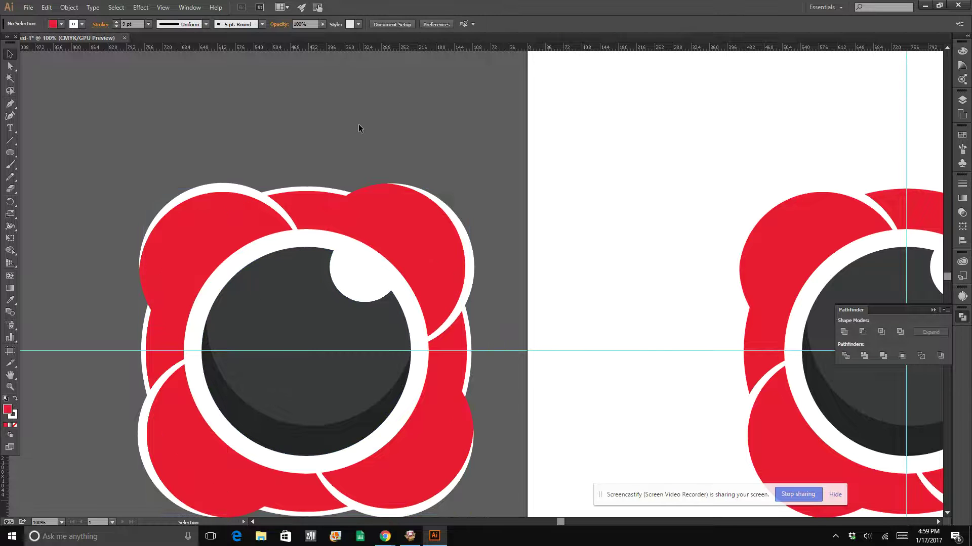
Remove the white stroke from the large red circle of the emblem copy
scroll(359, 125, "down", 3)
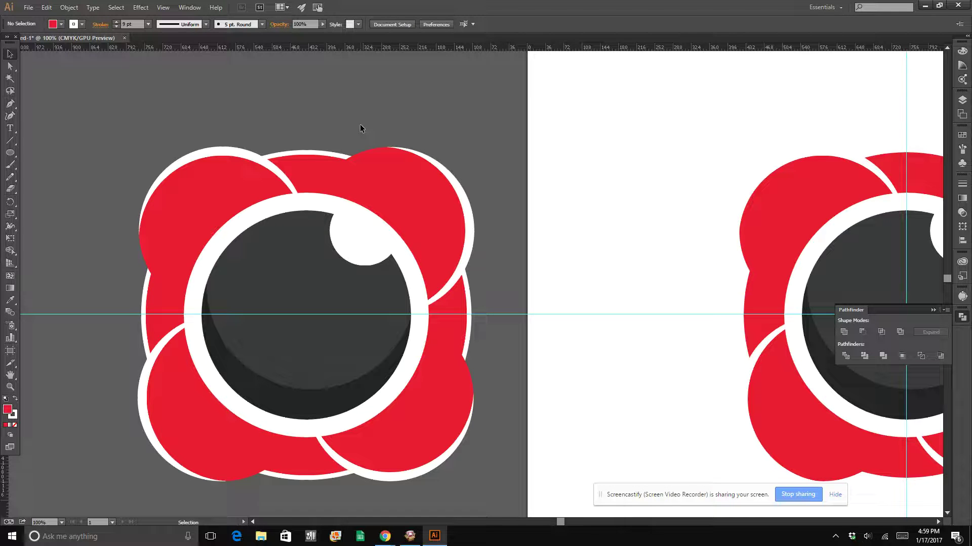
left_click(458, 317)
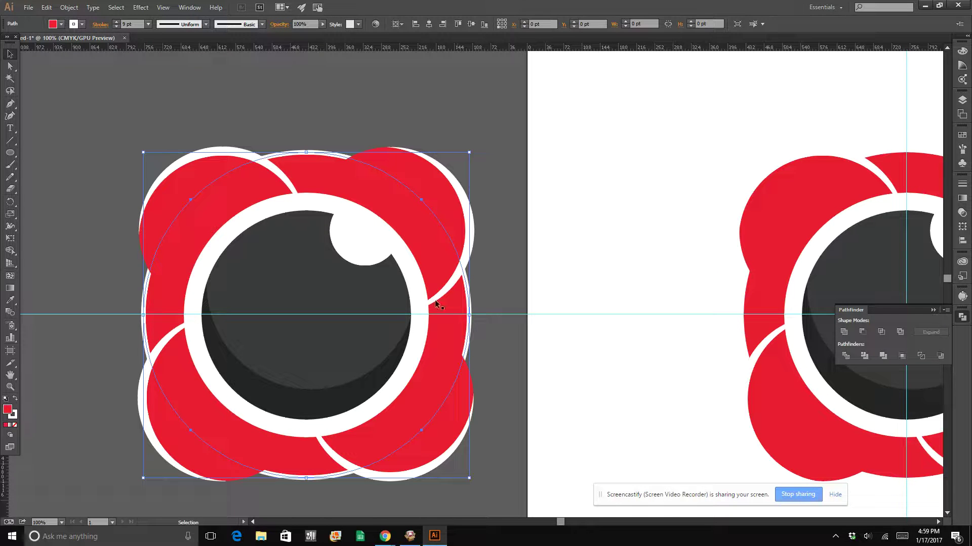
left_click(75, 26)
left_click(81, 24)
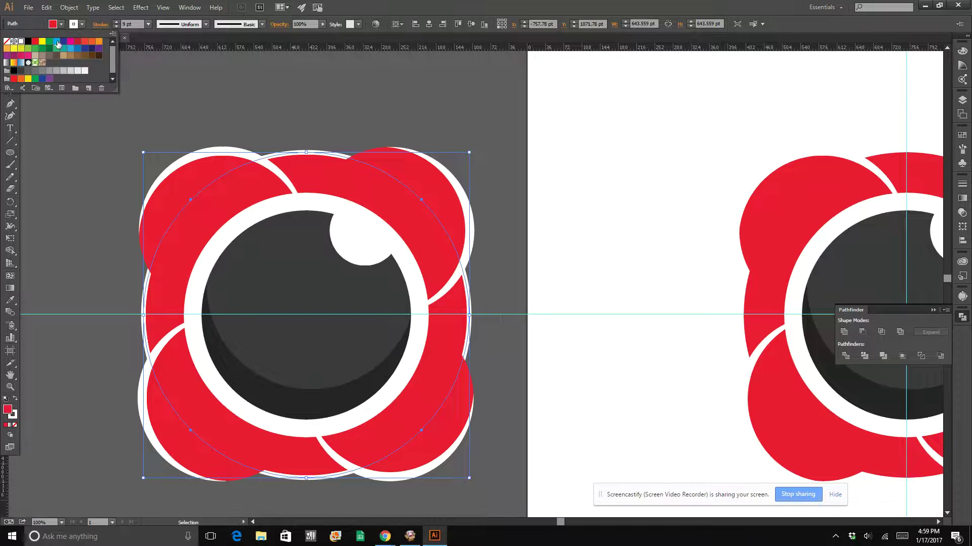
left_click(7, 41)
left_click(66, 128)
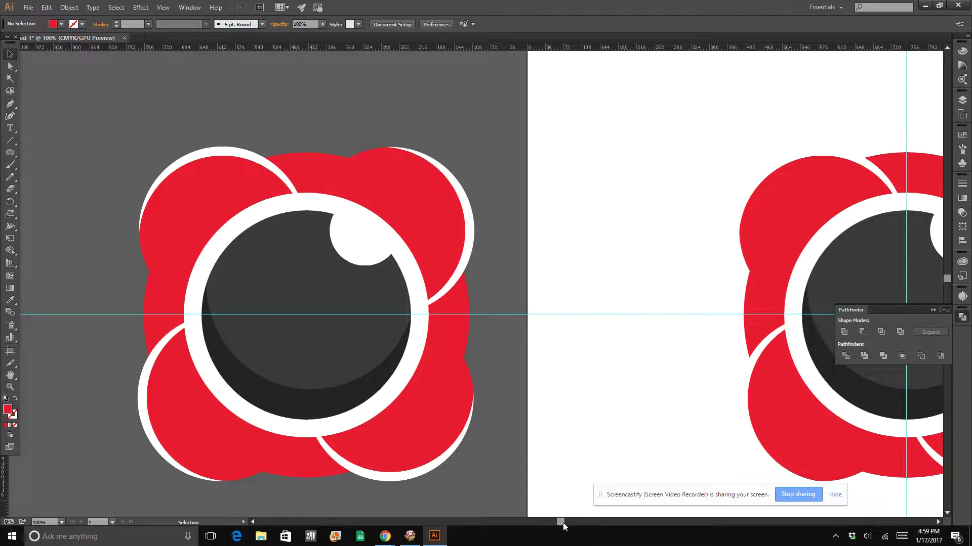
Delete the entire original emblem from the artboard, keeping the copy on the gray area
left_click_drag(562, 523, 568, 521)
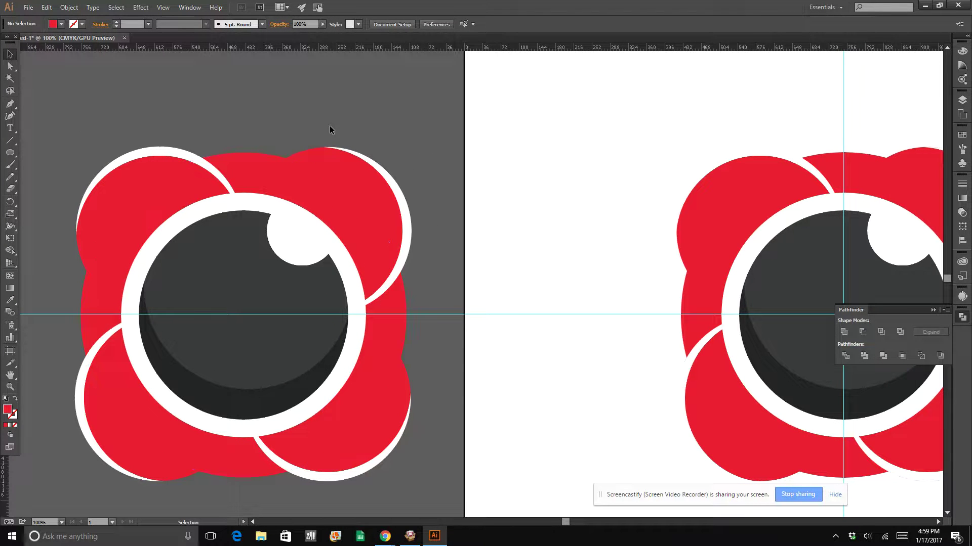
left_click_drag(566, 520, 610, 524)
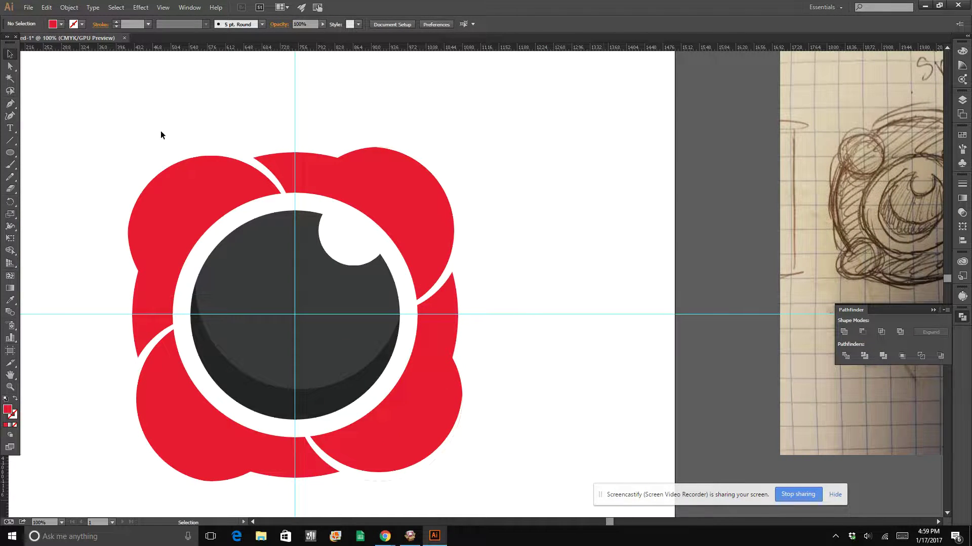
left_click_drag(114, 147, 526, 488)
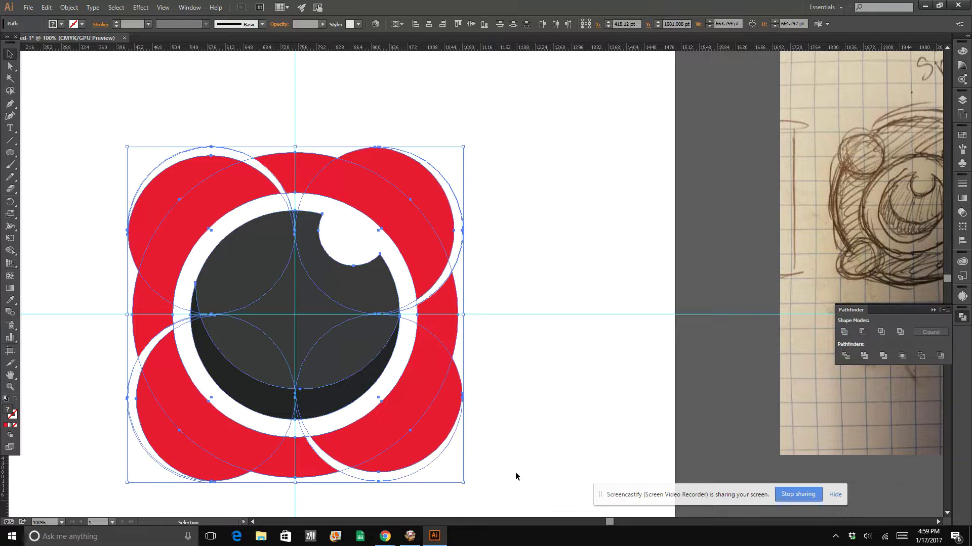
key("Delete")
Use Shape Builder on the whole emblem copy to remove the four white crescent parts outside the red shapes
left_click_drag(611, 523, 545, 538)
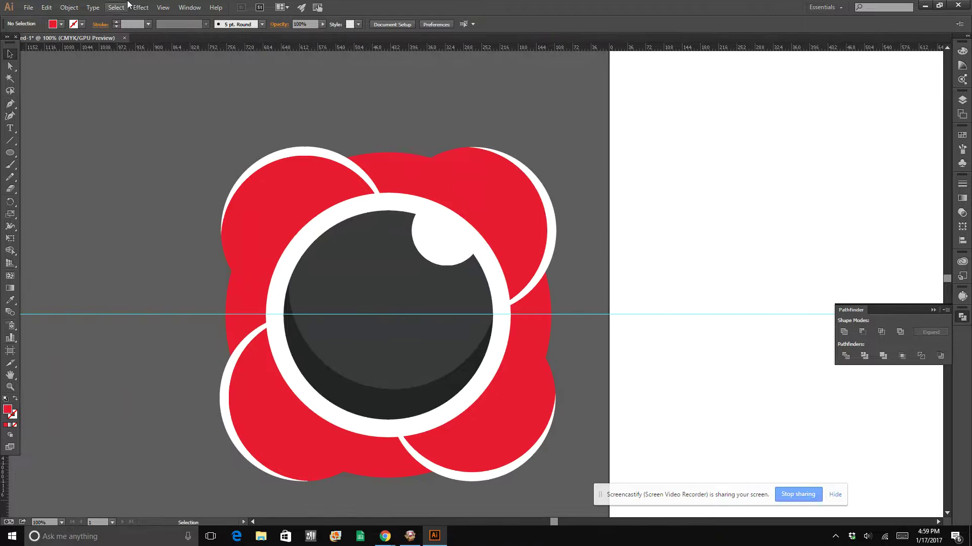
left_click_drag(199, 98, 605, 496)
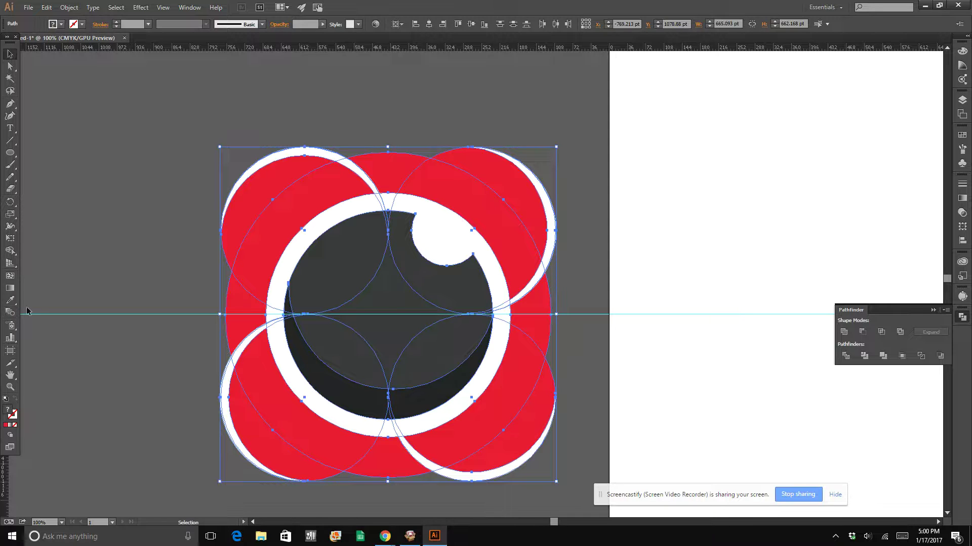
left_click(9, 253)
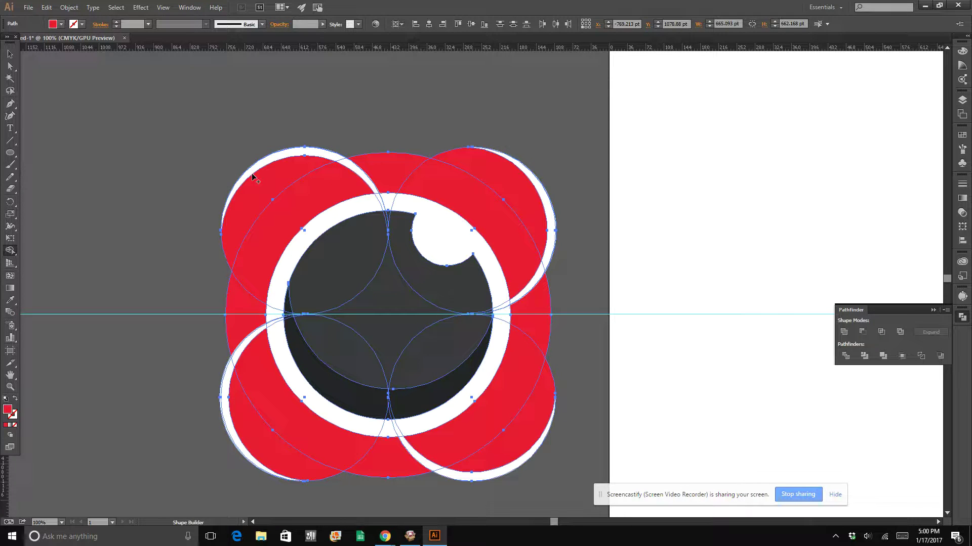
left_click(315, 152)
left_click(544, 194)
left_click(490, 478)
left_click(227, 420)
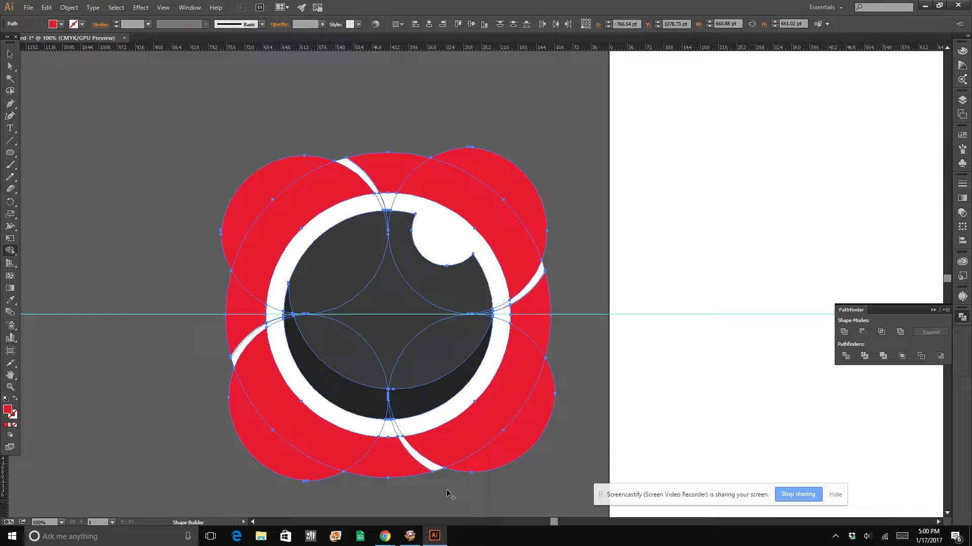
Cut out the four white crescent pieces between the corner circles and the large red circle with Shape Builder
left_click(431, 461, "alt")
left_click(539, 280, "alt")
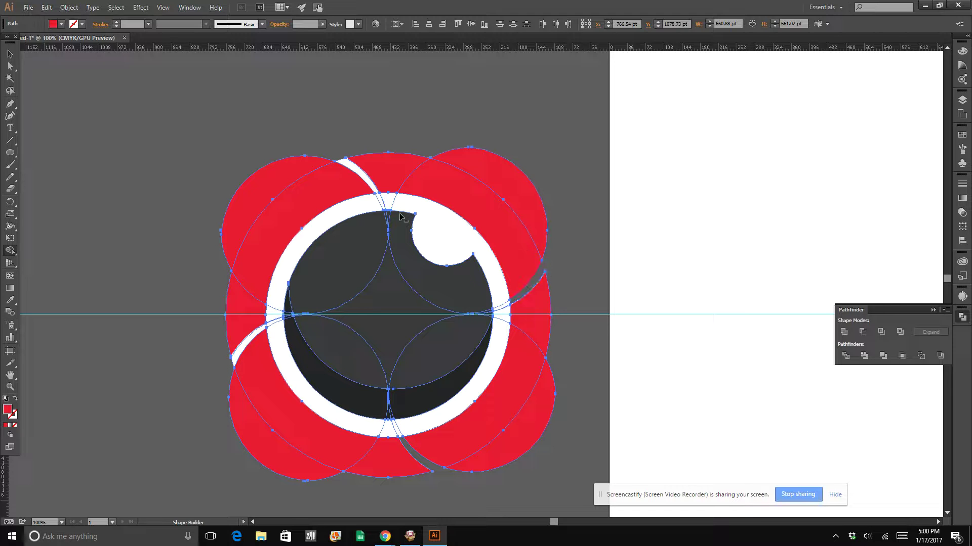
left_click(343, 163, "alt")
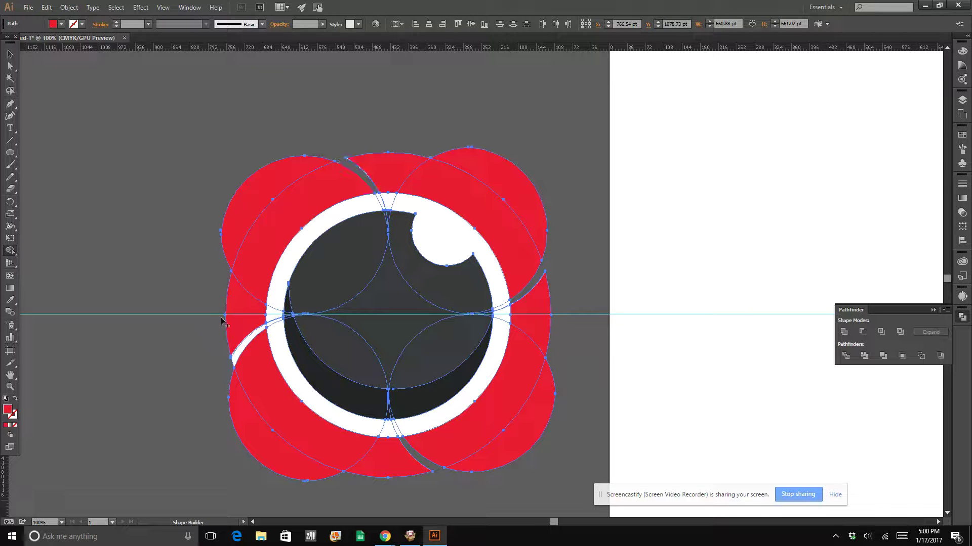
left_click(237, 357, "alt")
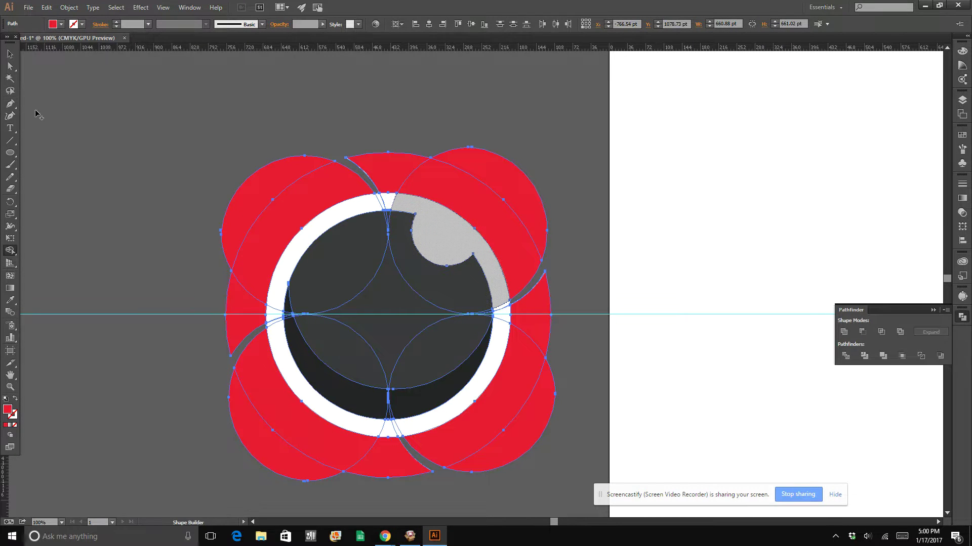
Delete the white circle behind the dark center of the emblem
left_click(11, 54)
left_click(87, 173)
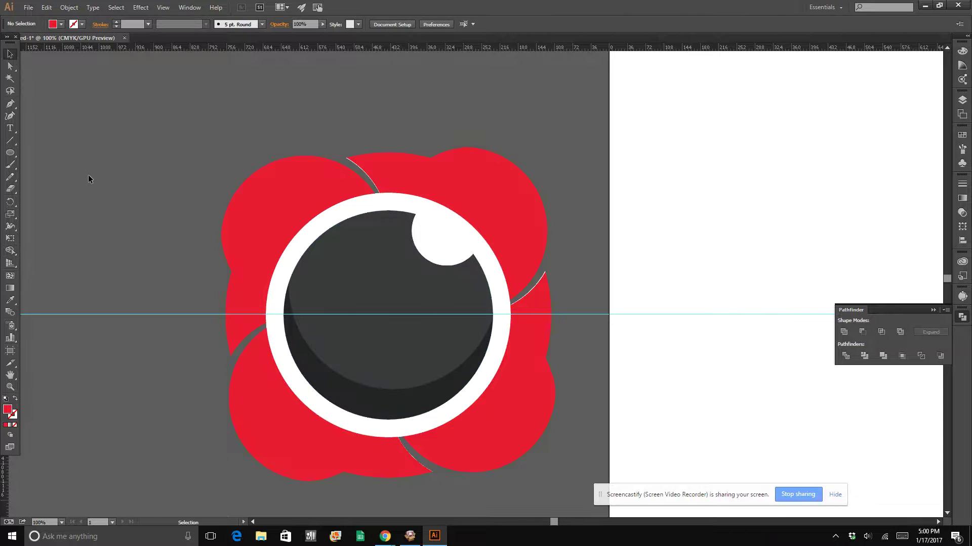
left_click(306, 236)
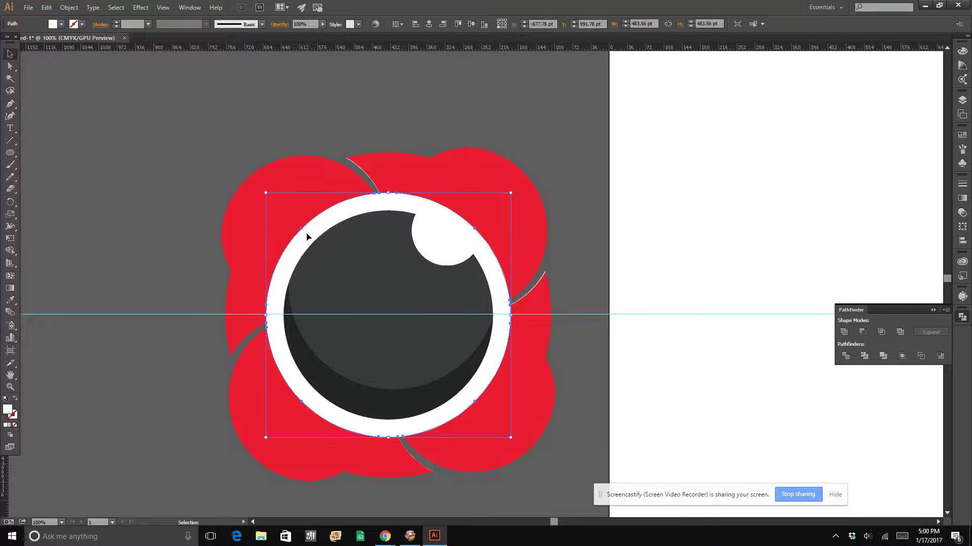
left_click_drag(306, 236, 540, 231)
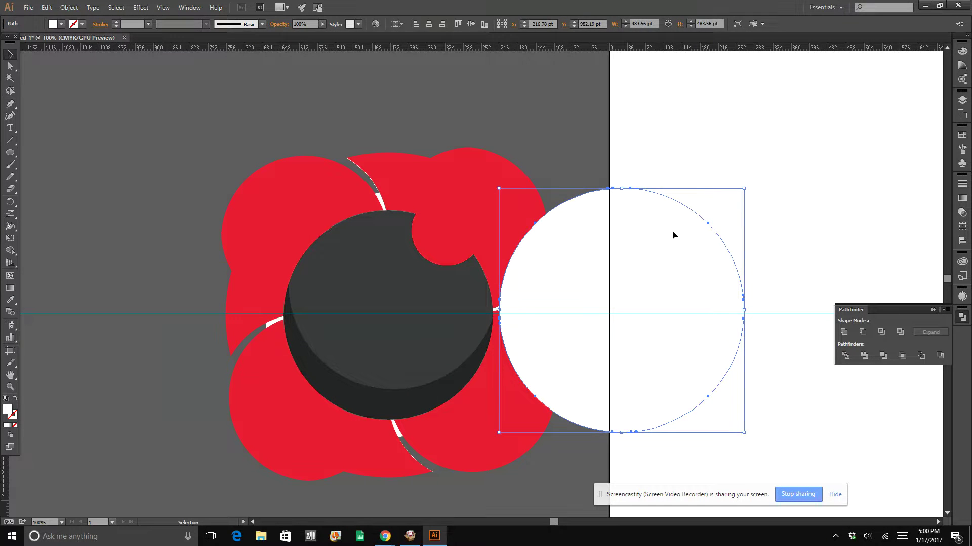
key("Delete")
Delete the four leftover white slivers at the inner ends of the crescent gaps
left_click(504, 303)
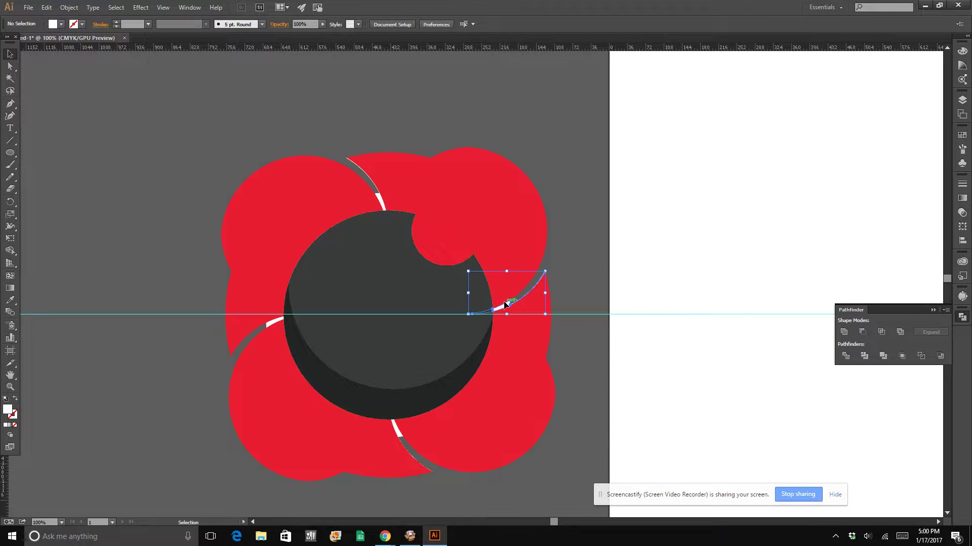
key("Delete")
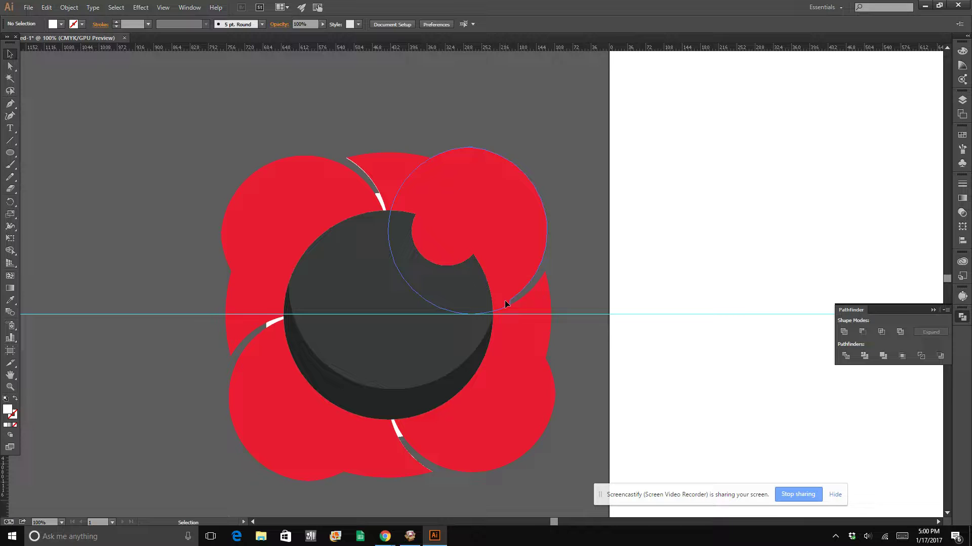
left_click(376, 195)
key("Delete")
left_click(278, 324)
key("Delete")
left_click(399, 437)
key("Delete")
Draw a white circle about 457 pt in diameter and place it clear of the emblem, beyond its upper-left corner
left_click(13, 156)
left_click_drag(85, 152, 305, 335)
left_click(10, 54)
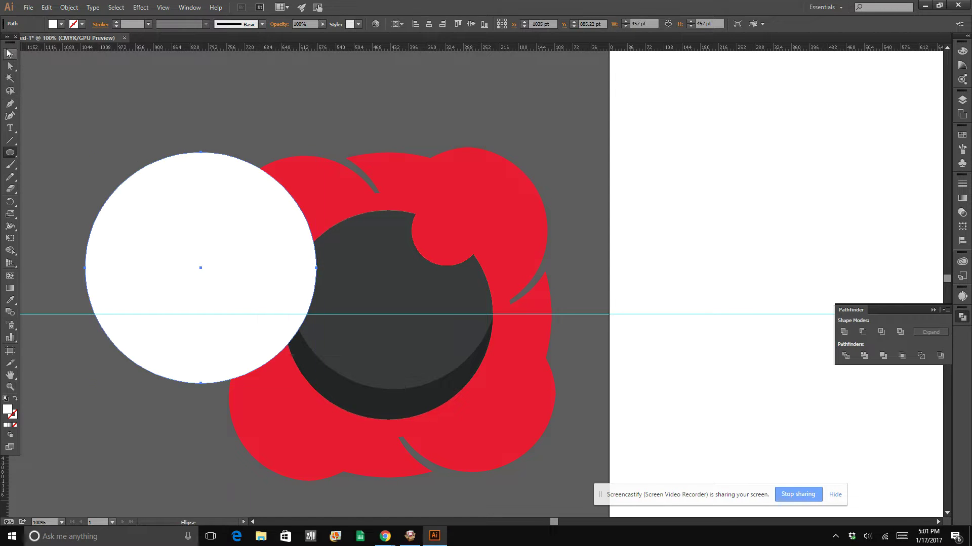
left_click(281, 136)
left_click(378, 304)
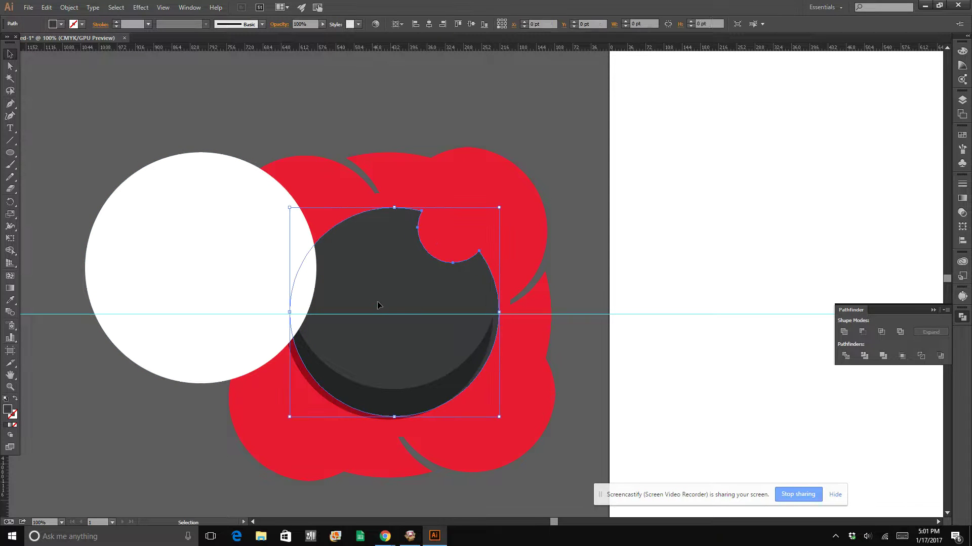
left_click(63, 134)
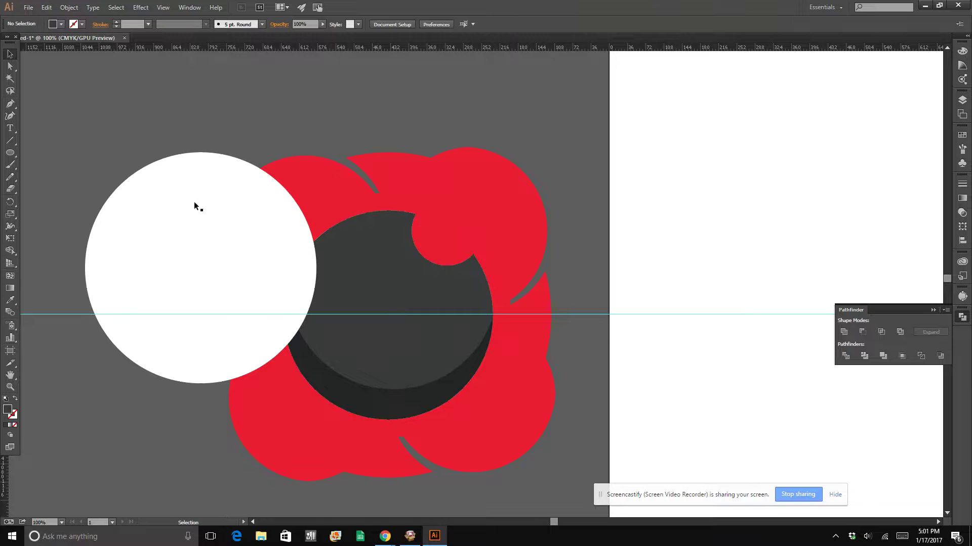
left_click_drag(150, 212, 63, 85)
left_click_drag(190, 168, 128, 136)
left_click(230, 137)
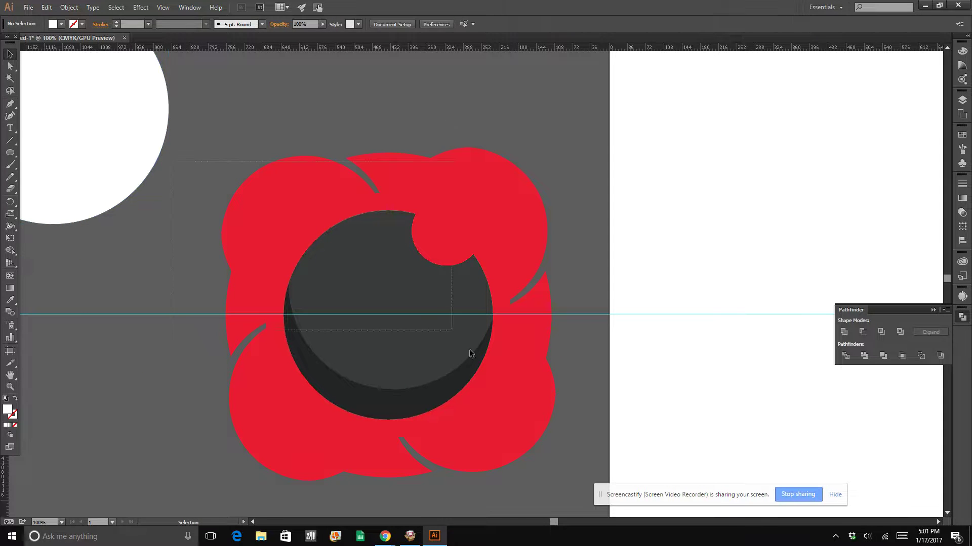
Group all the red and dark pieces of the emblem and center the group on the artboard
left_click_drag(559, 484, 215, 143)
left_click(69, 7)
left_click(68, 30)
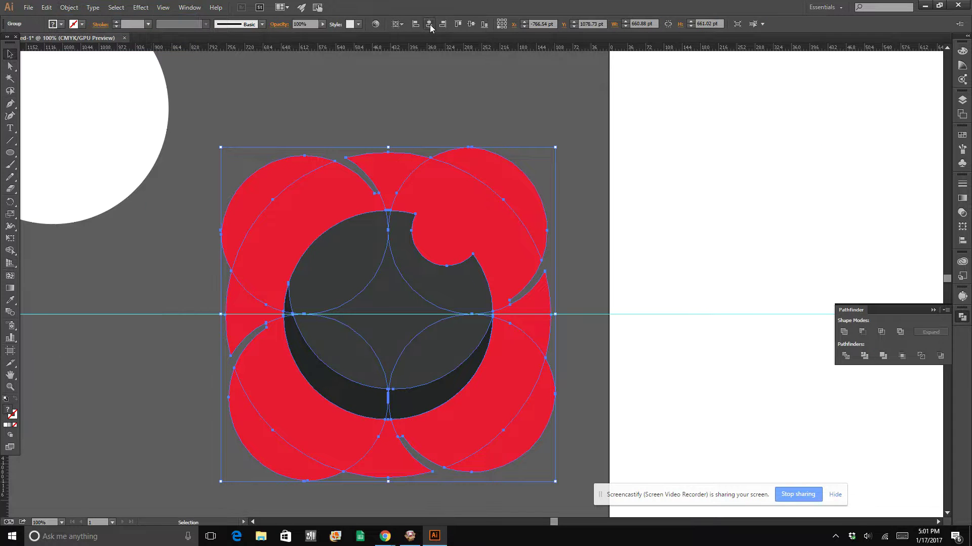
left_click(430, 24)
Center the white circle horizontally and vertically on the artboard, over the red emblem
left_click(105, 147)
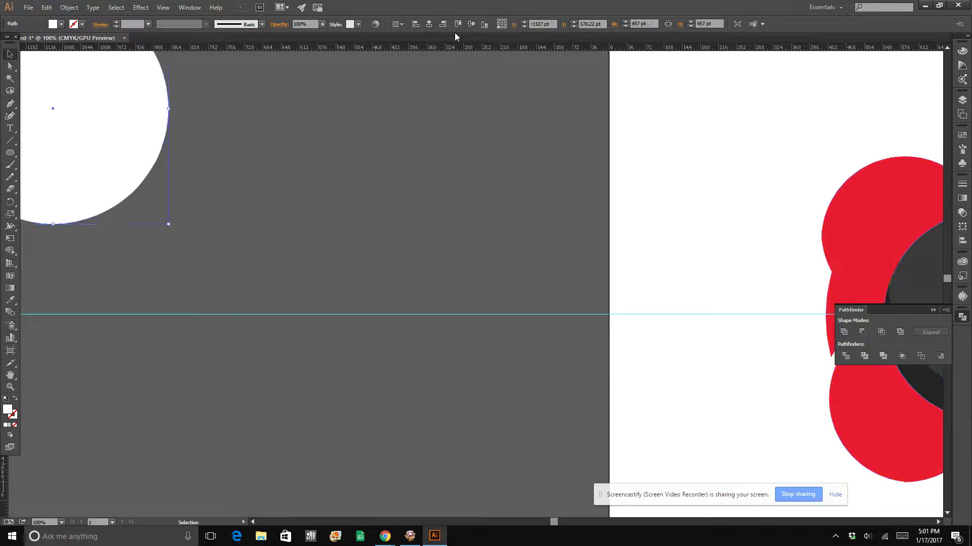
left_click(429, 24)
left_click(471, 24)
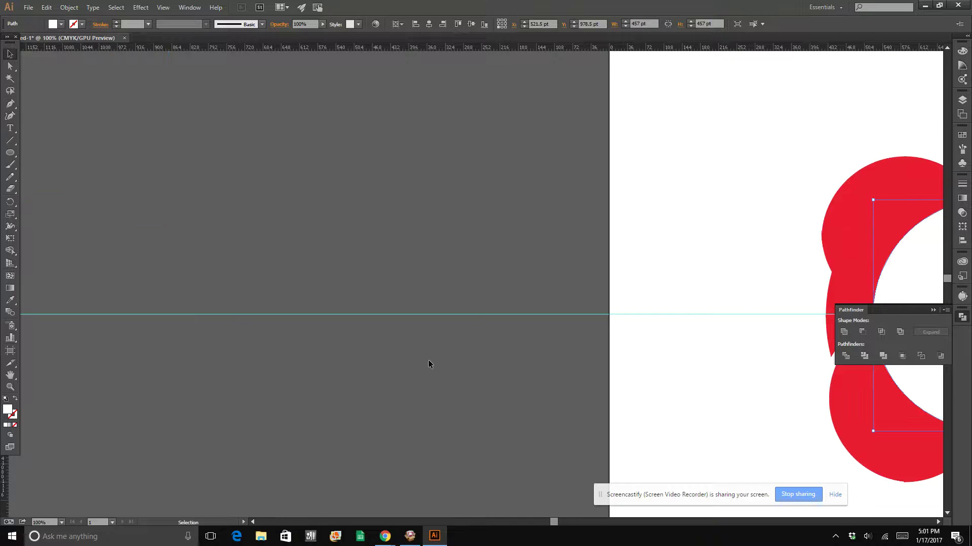
left_click_drag(554, 520, 589, 515)
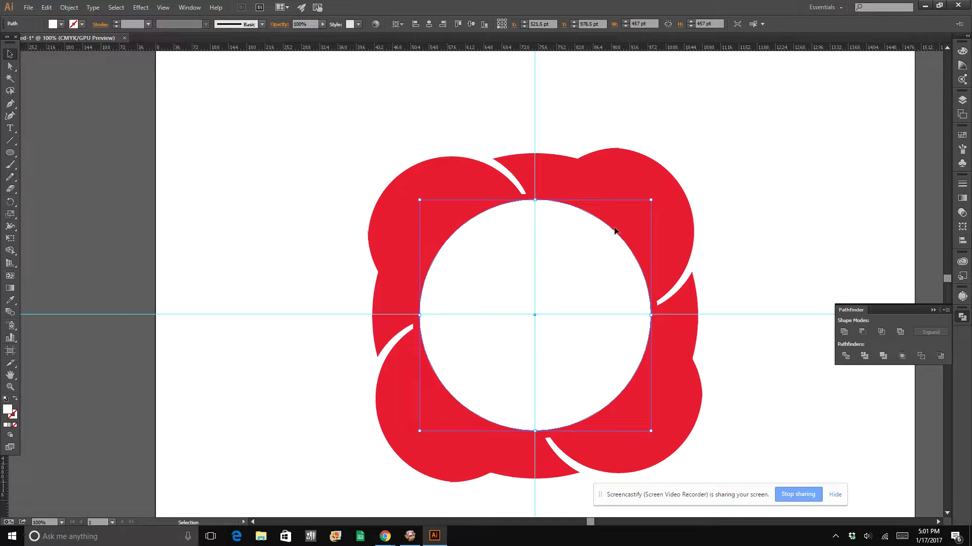
left_click(774, 217)
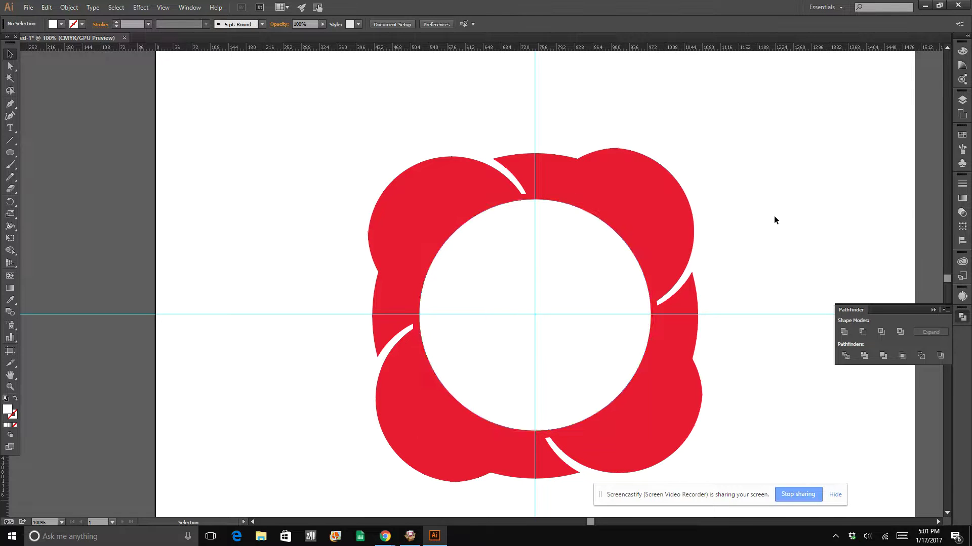
Enlarge the white circle to about 486 by 481 pt and center it on the artboard again
left_click(501, 307)
left_click_drag(652, 201, 666, 188)
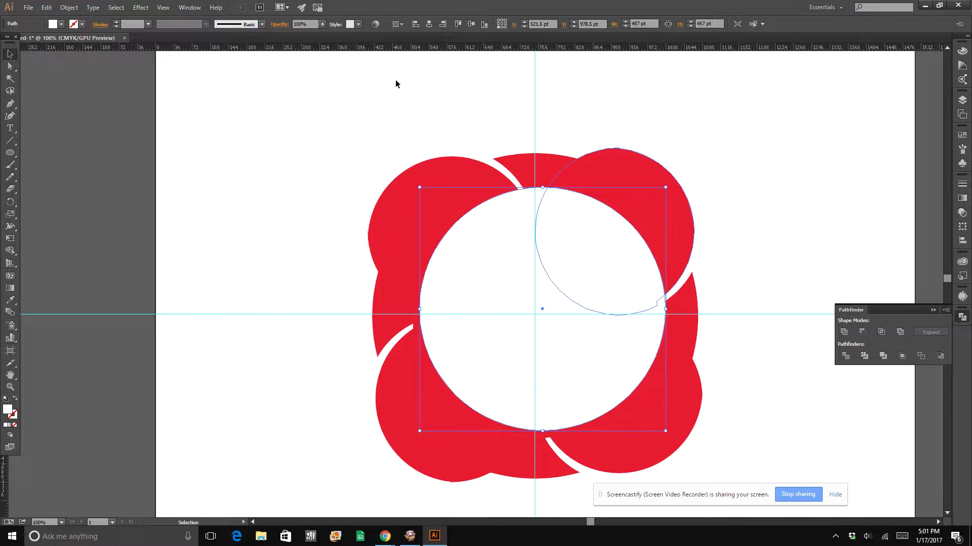
left_click(429, 25)
left_click(472, 24)
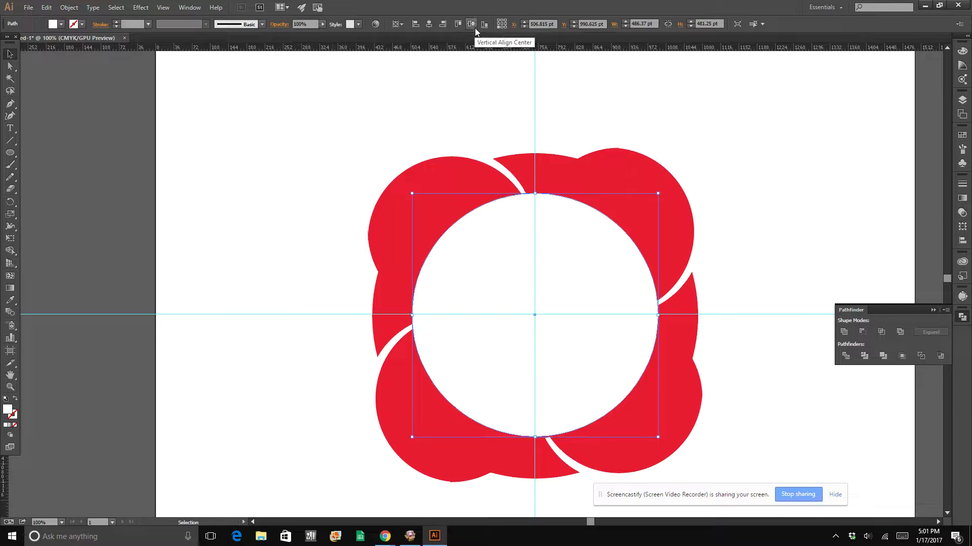
left_click(756, 311)
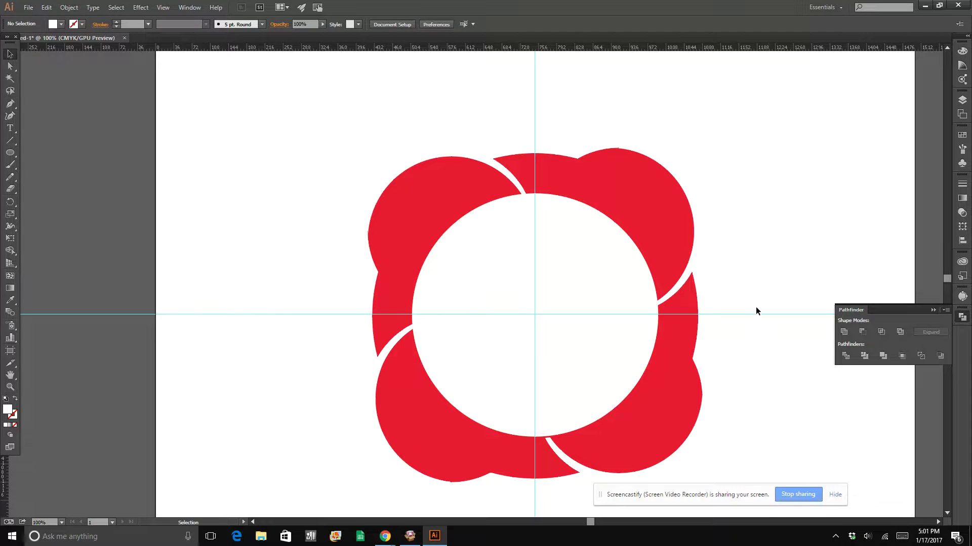
Enlarge the white circle further to about 508 by 502 pt and recenter it horizontally and vertically
left_click(550, 402)
left_click_drag(659, 194, 669, 183)
left_click(431, 23)
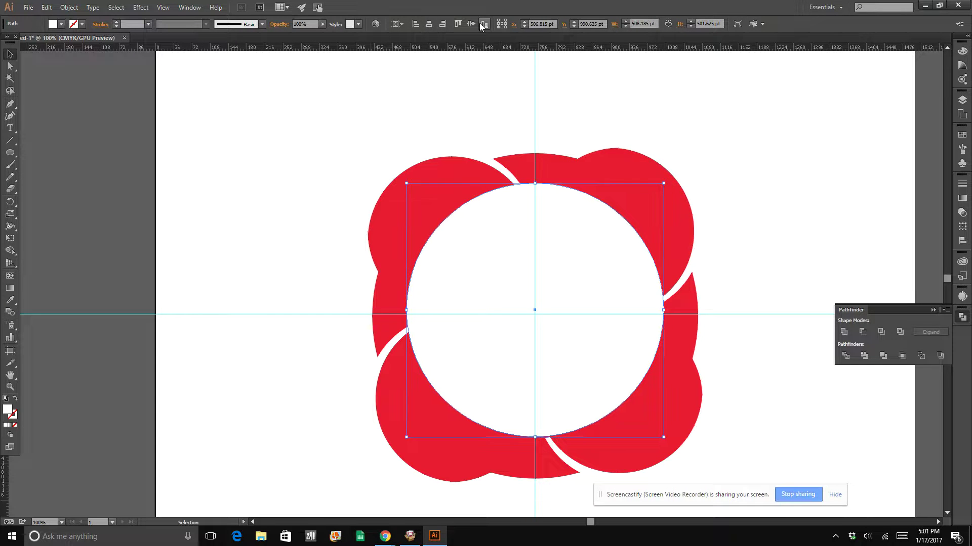
left_click(473, 23)
left_click(703, 184)
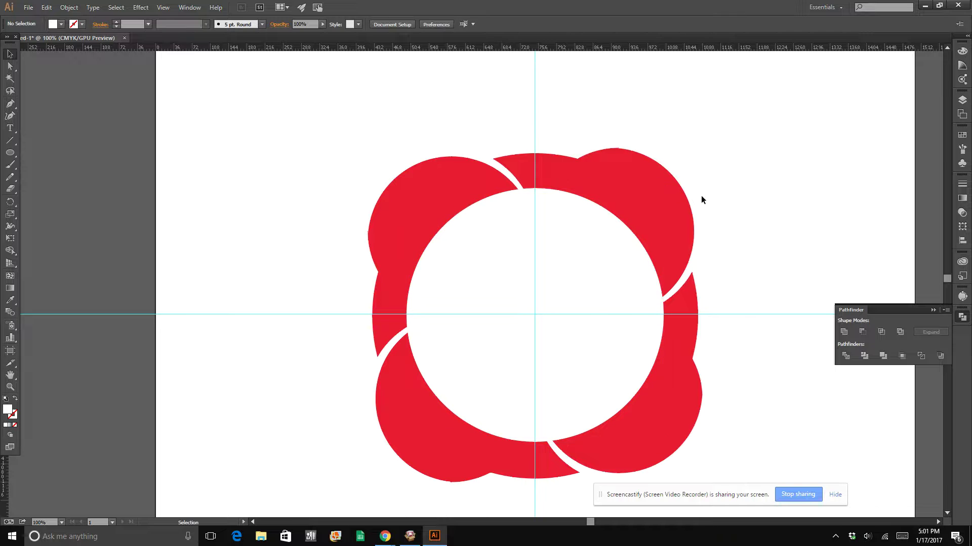
Try sending the white circle behind the whole emblem and return it to the front
left_click(541, 378)
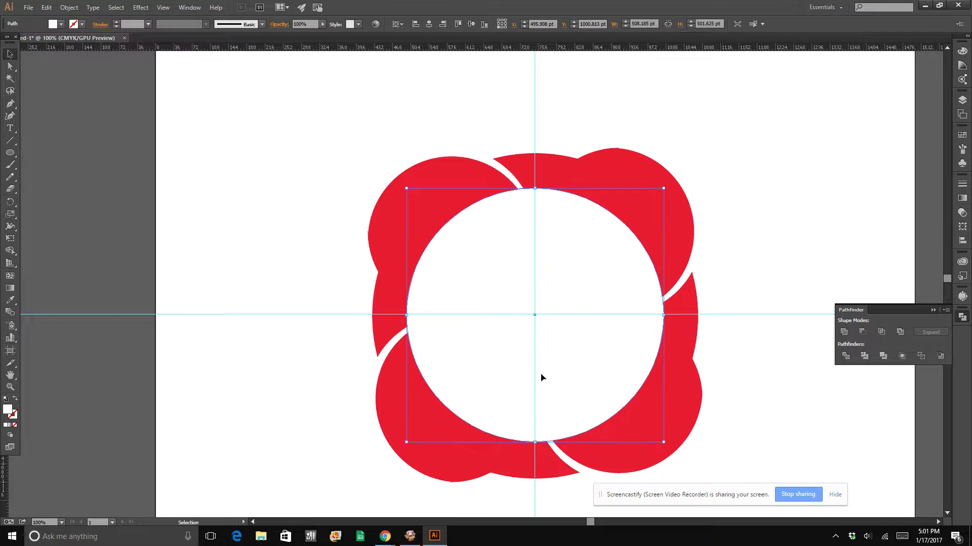
right_click(541, 378)
left_click(542, 376)
key("a")
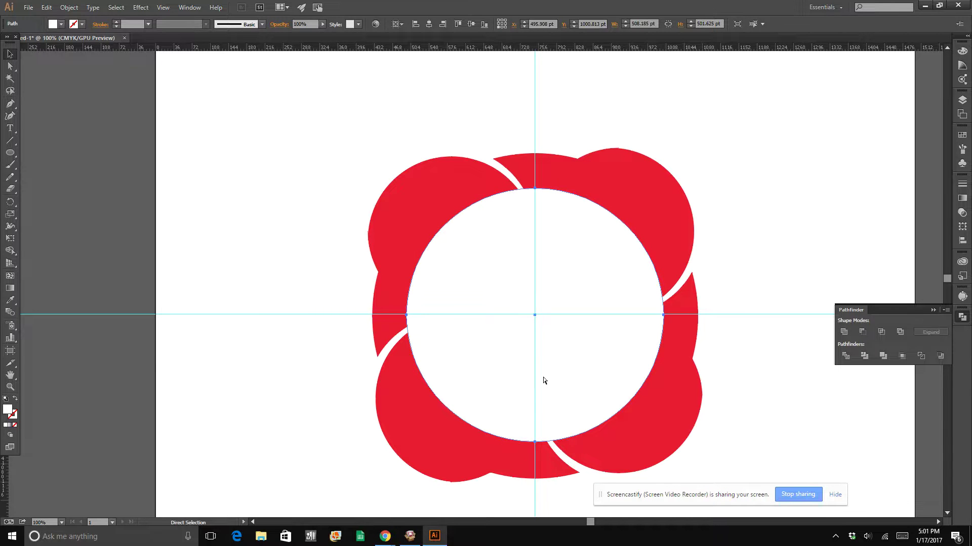
key("ctrl+shift+bracketleft")
key("v")
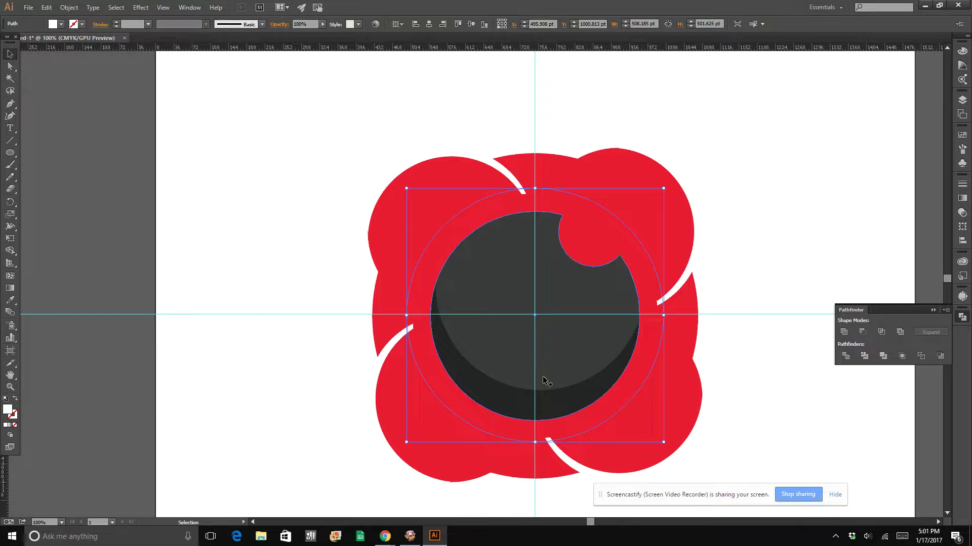
key("a")
key("v")
key("ctrl+shift+bracketright")
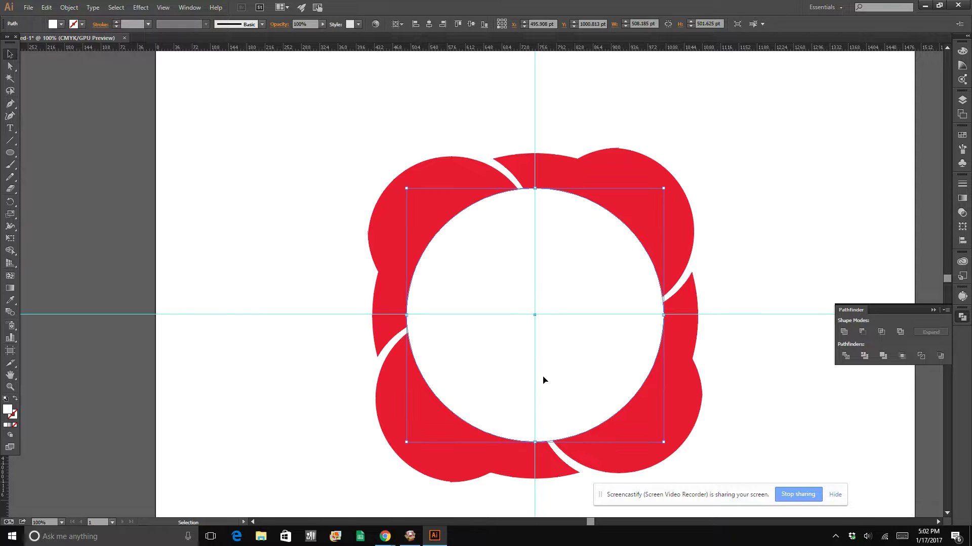
Move the white circle off the emblem's center and ungroup the red and dark pieces
left_click_drag(517, 365, 304, 295)
key("Delete")
left_click(558, 323)
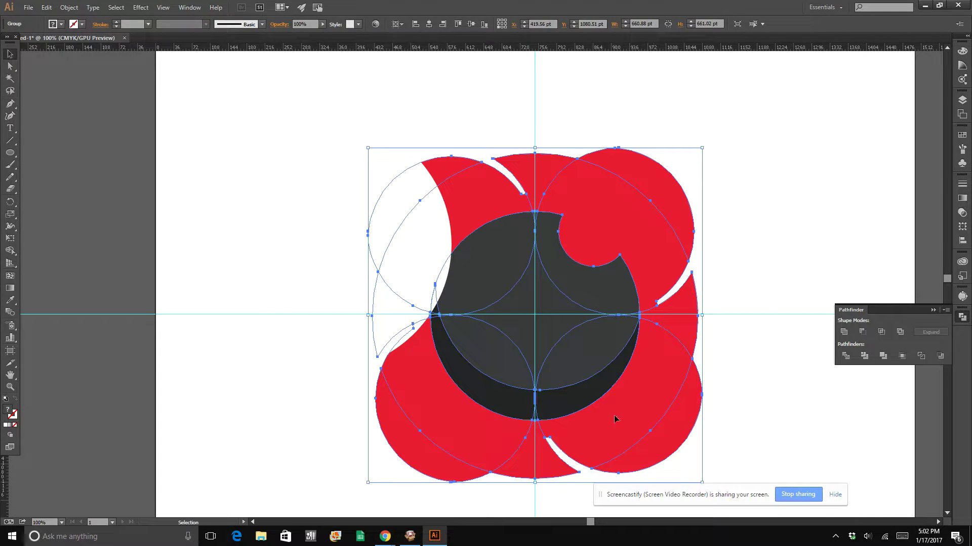
left_click(69, 7)
key("Escape")
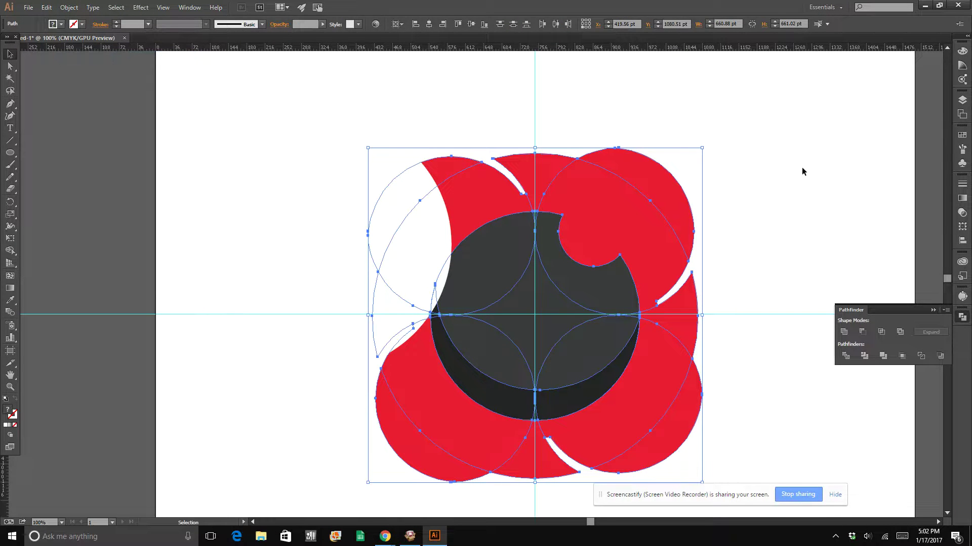
left_click(804, 171)
Center the white circle on the artboard and send it backward until it sits between the dark center and the red shapes
left_click(263, 274)
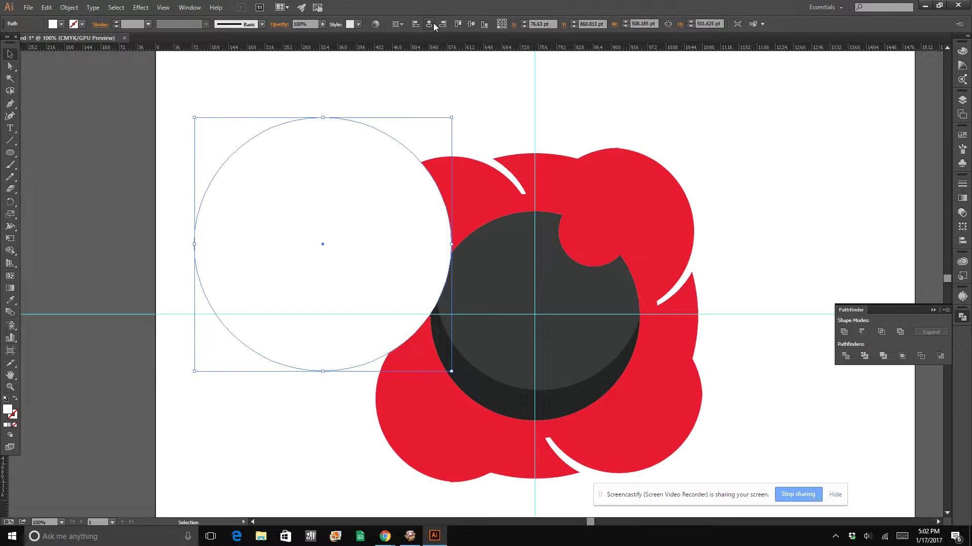
left_click(430, 24)
left_click(471, 23)
right_click(523, 248)
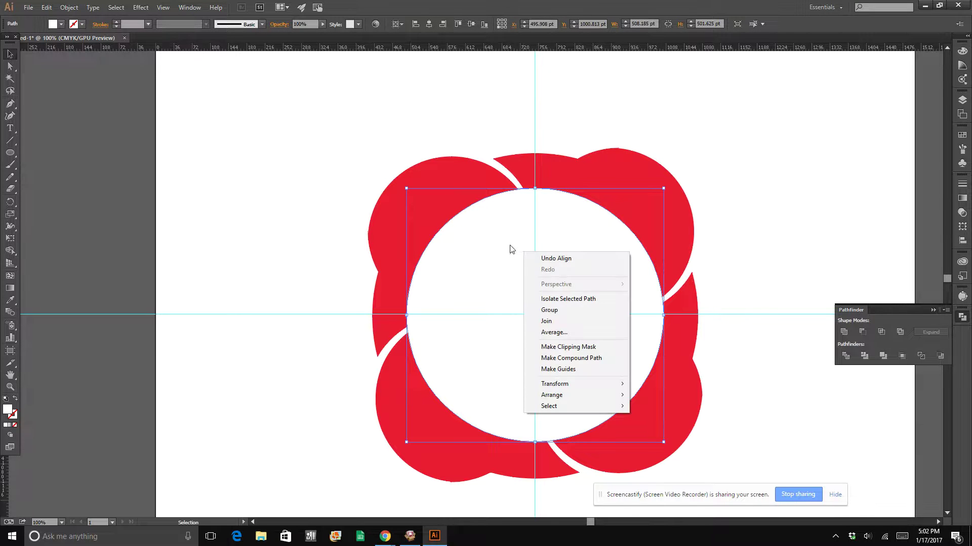
left_click(510, 247)
key("a")
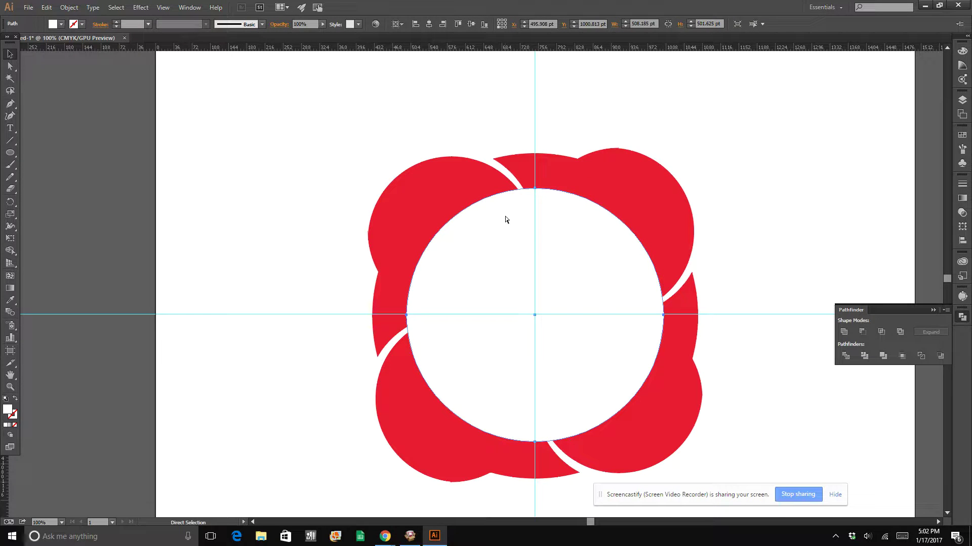
key("ctrl+bracketleft")
key("ctrl+bracketleft")
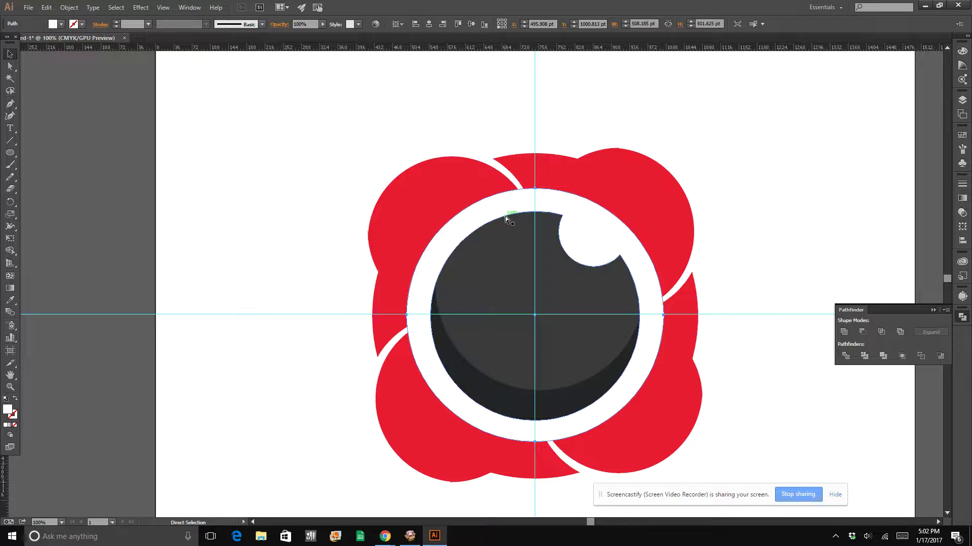
key("v")
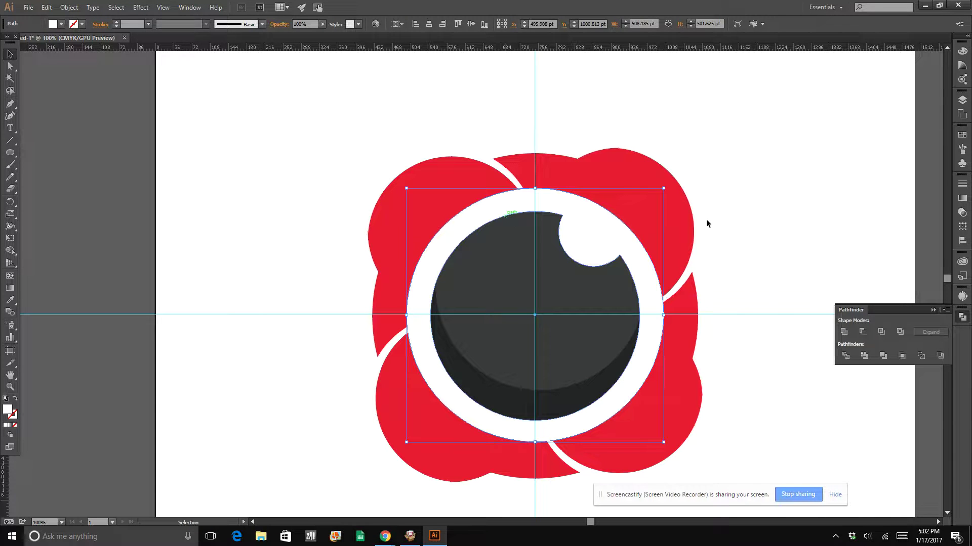
left_click(747, 215)
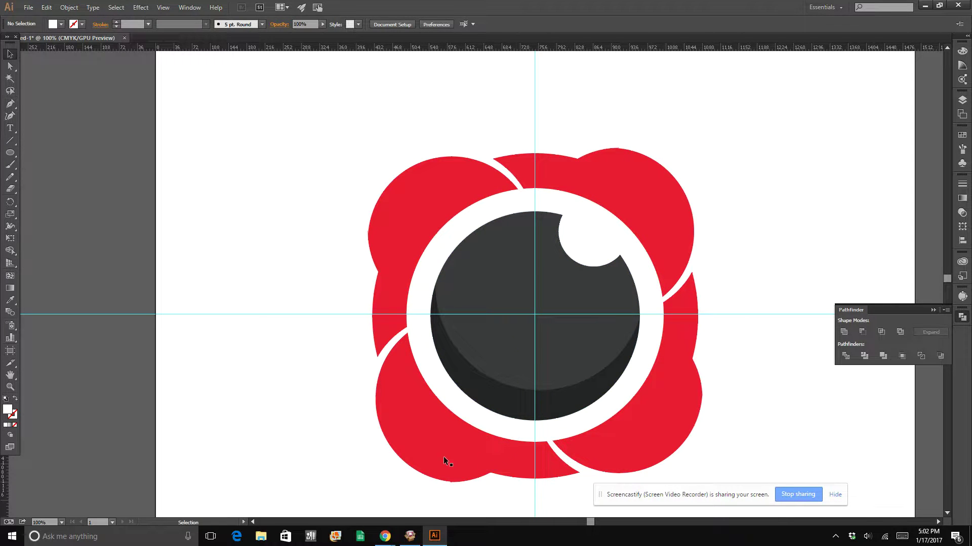
Move the complete emblem off the artboard onto the gray canvas to check which gaps are see-through
left_click_drag(309, 149, 730, 480)
left_click_drag(662, 436, 301, 423)
left_click_drag(590, 522, 568, 522)
left_click_drag(555, 458, 292, 423)
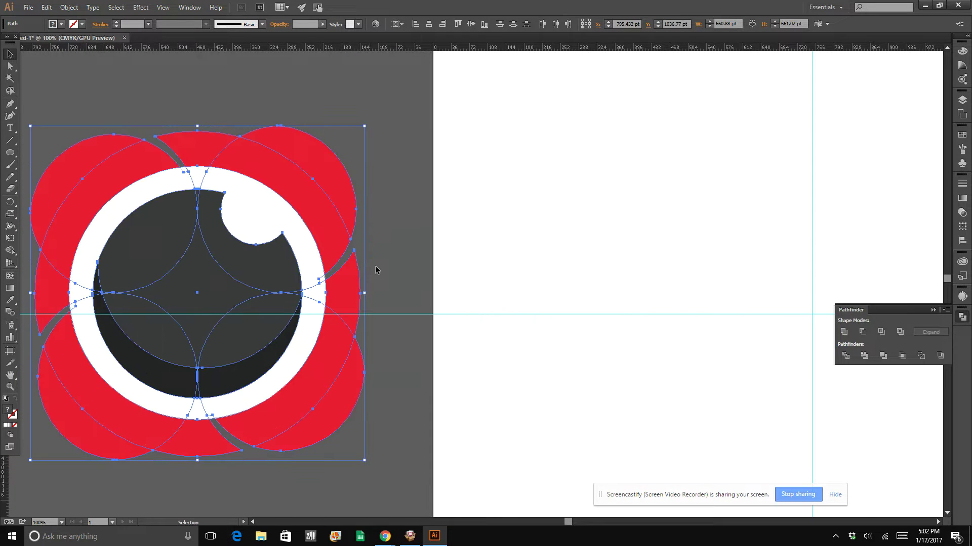
left_click(410, 250)
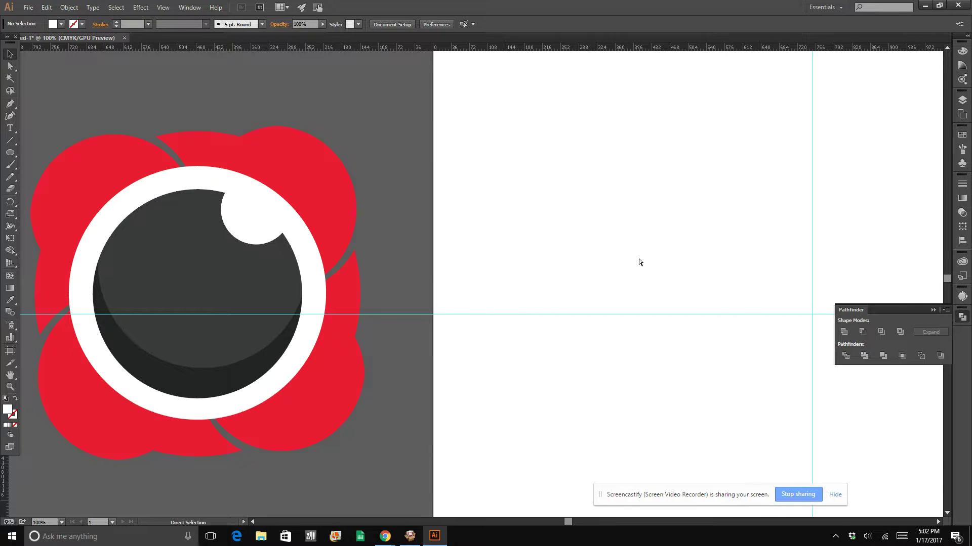
Undo the crescent-gap edits back to the uncut red emblem with four full lobes and a white ring around the dark center
key("ctrl+z")
key("ctrl+z")
key("ctrl+z")
key("ctrl+z")
key("ctrl+z")
key("ctrl+z")
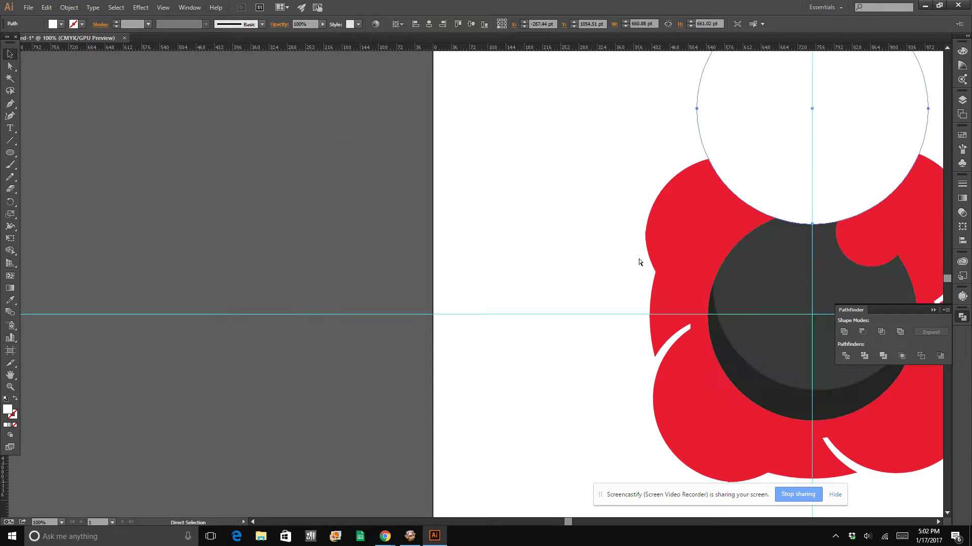
key("ctrl+shift+z")
key("ctrl+shift+z")
key("ctrl+shift+z")
key("ctrl+shift+z")
key("ctrl+shift+z")
key("ctrl+shift+z")
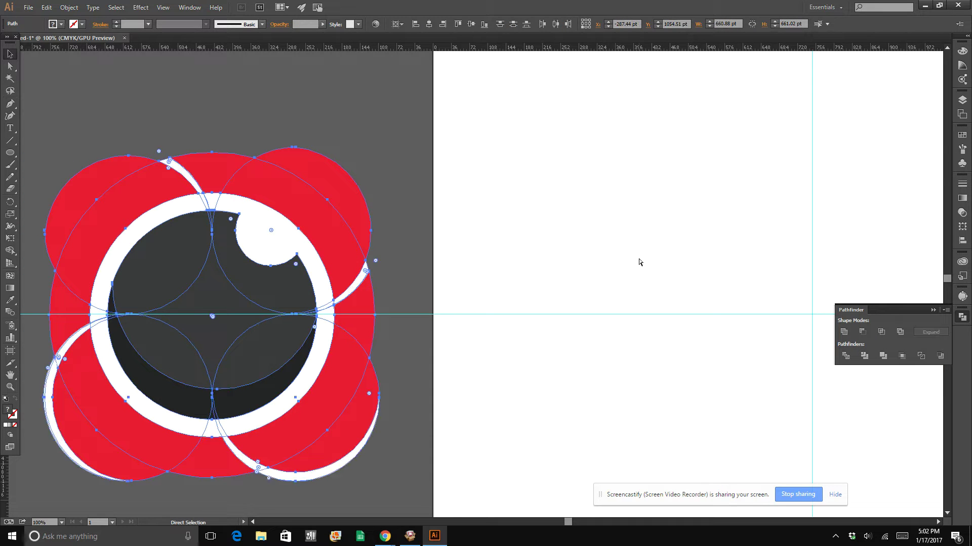
key("ctrl+shift+z")
key("ctrl+shift+z")
key("ctrl+shift+z")
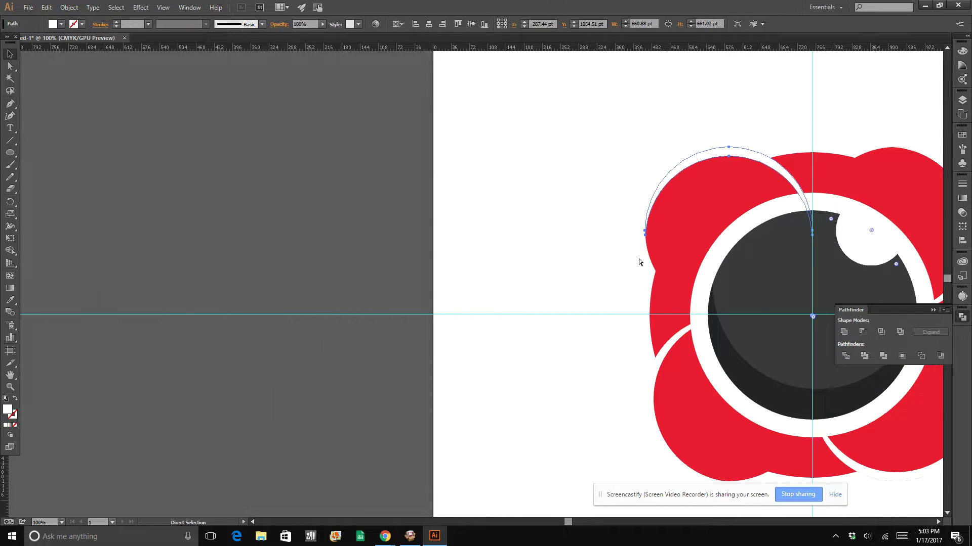
key("ctrl+z")
key("ctrl+z")
key("ctrl+z")
key("ctrl+z")
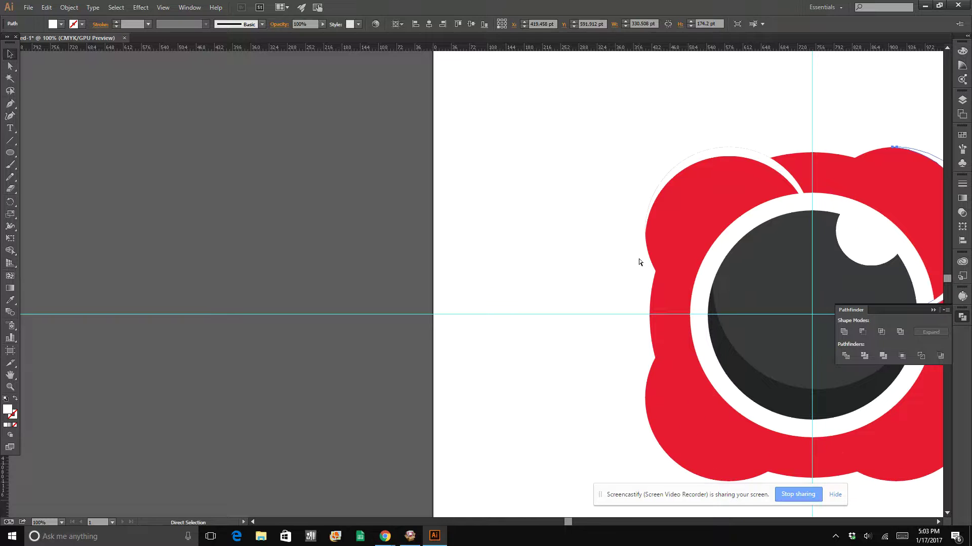
left_click_drag(569, 522, 608, 522)
key("ctrl+z")
key("a")
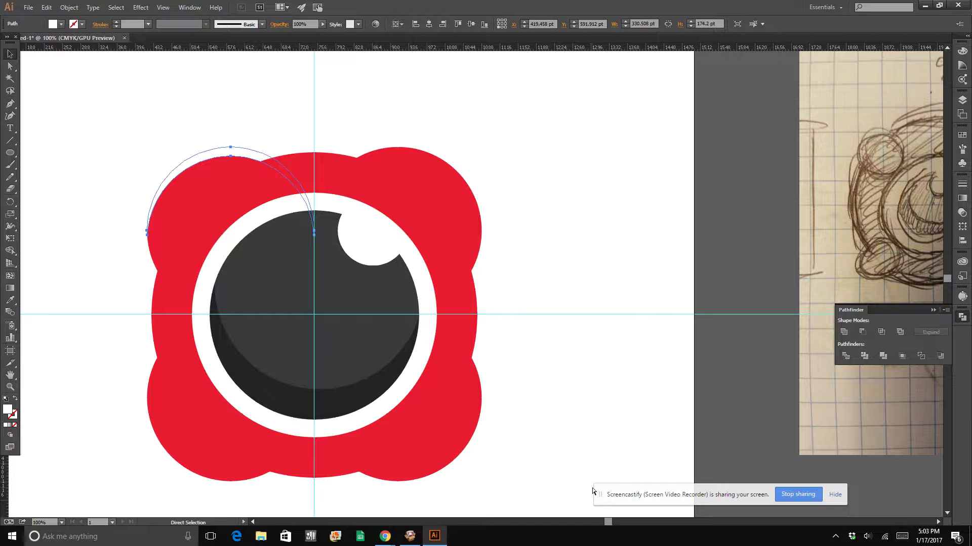
key("ctrl+z")
key("v")
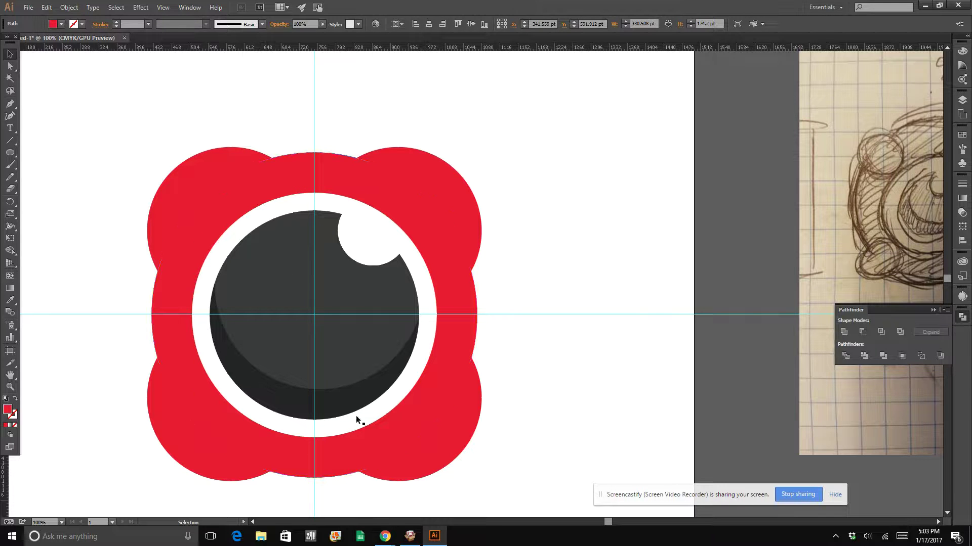
Delete the leftover red crescent lying beside the artboard
scroll(582, 314, "down", 3)
scroll(561, 308, "up", 5)
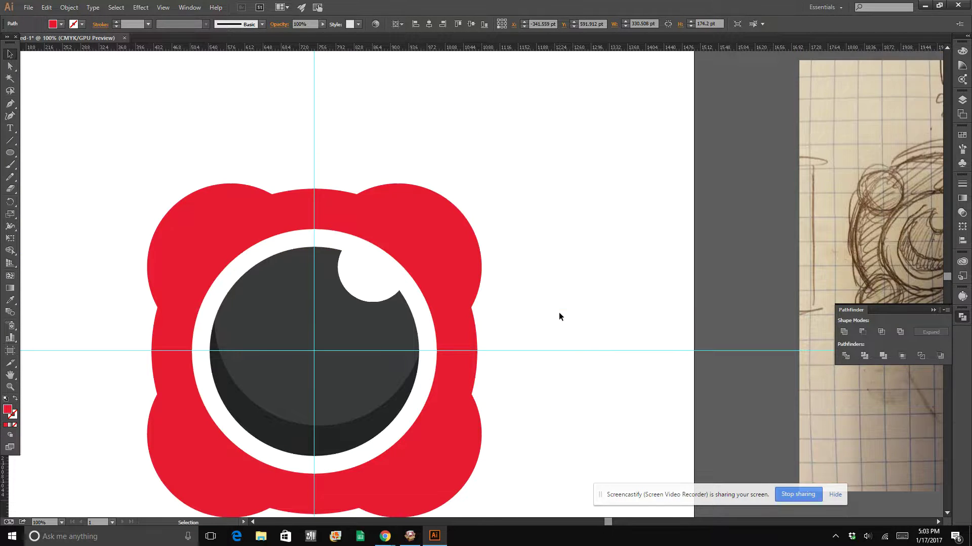
scroll(455, 303, "down", 3)
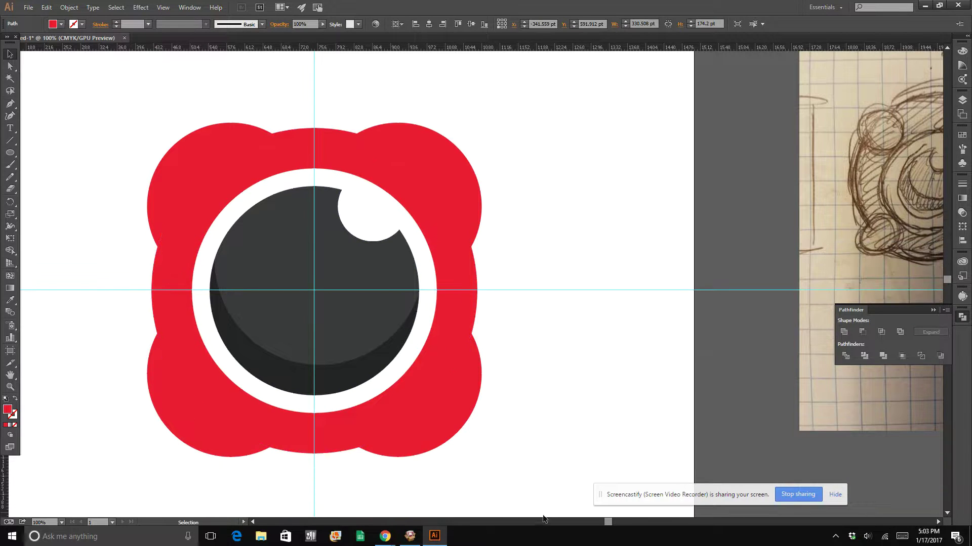
left_click_drag(607, 524, 599, 524)
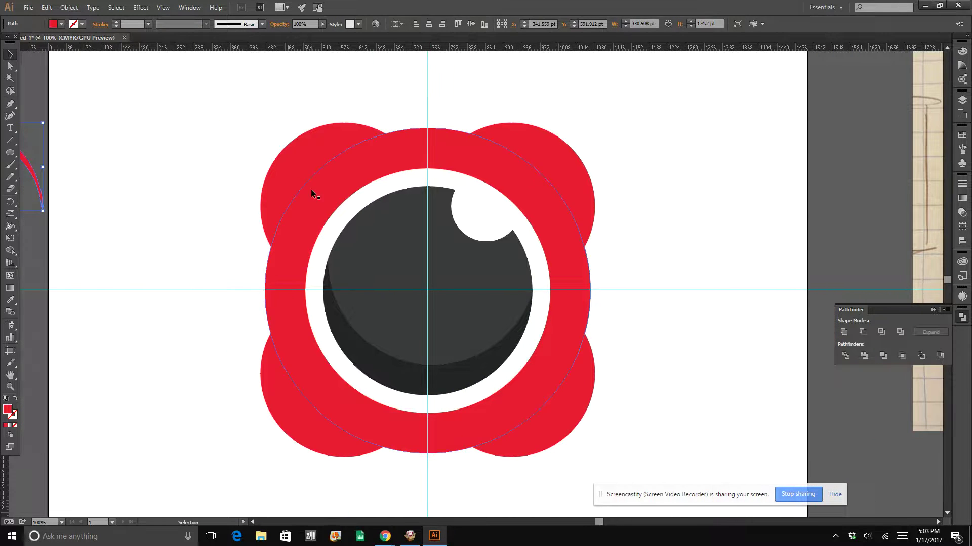
key("Delete")
left_click_drag(132, 109, 669, 449)
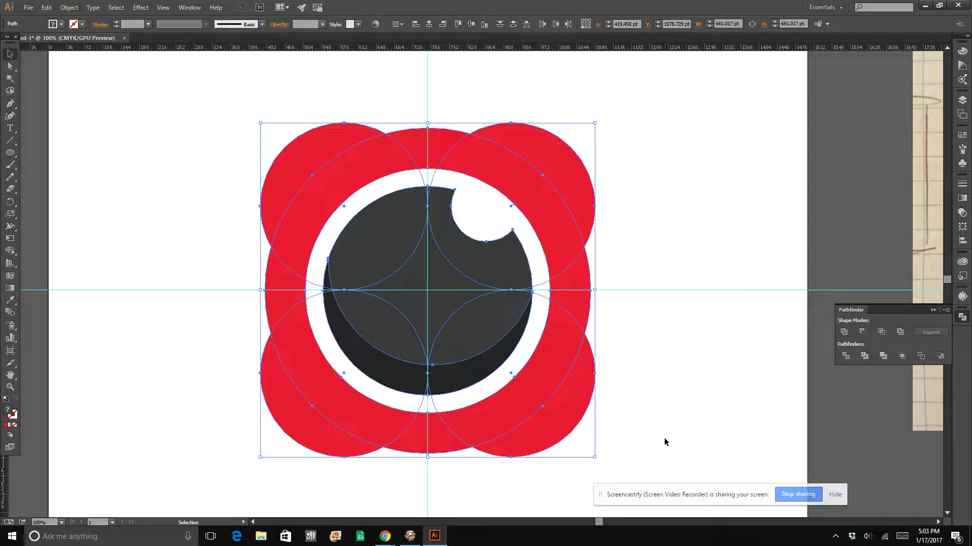
left_click(820, 338)
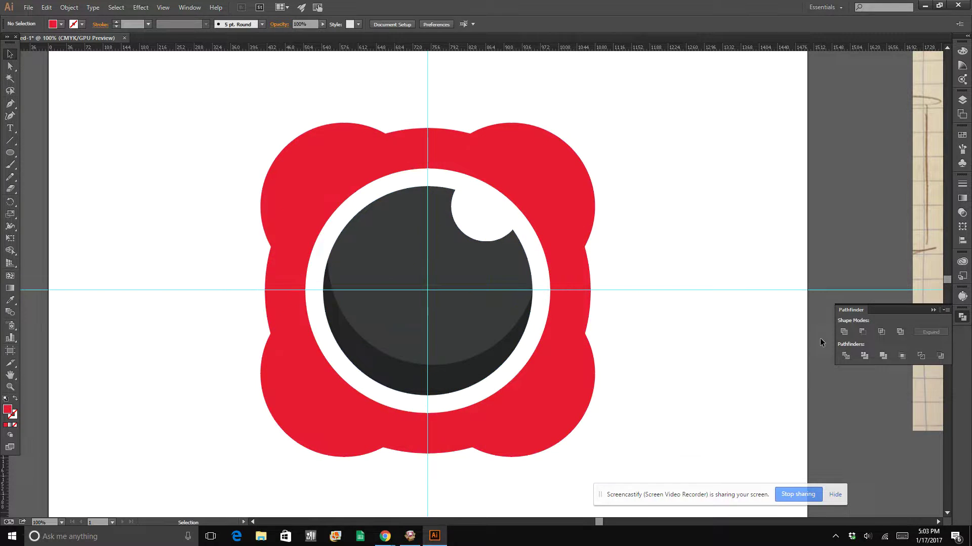
Delete the reference sketch image beside the artboard
left_click(582, 521)
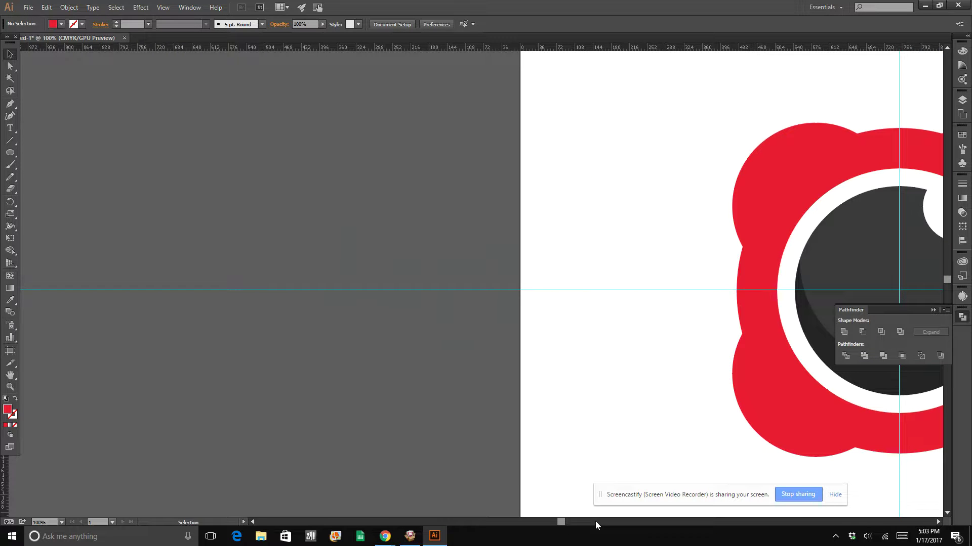
left_click(62, 522)
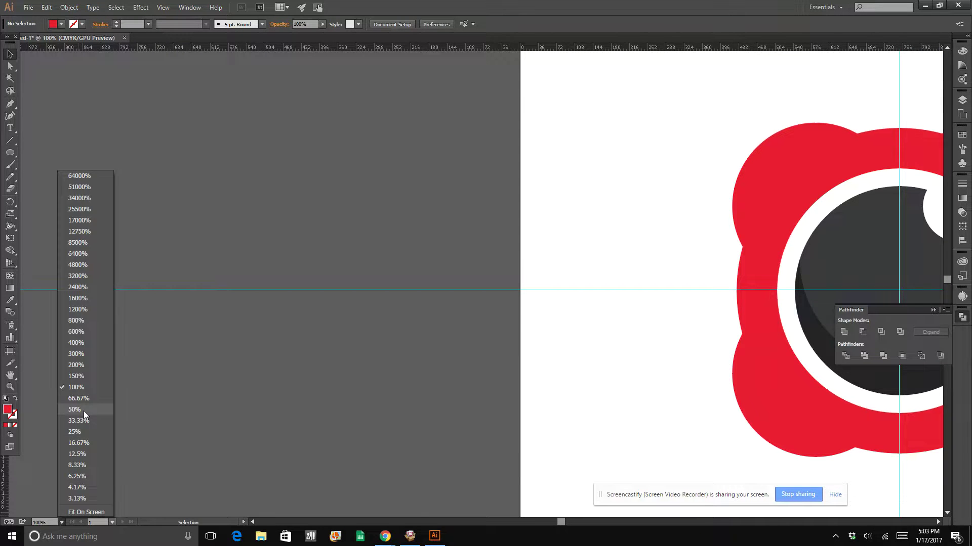
left_click(76, 410)
left_click_drag(563, 524, 610, 523)
left_click(682, 310)
key("Delete")
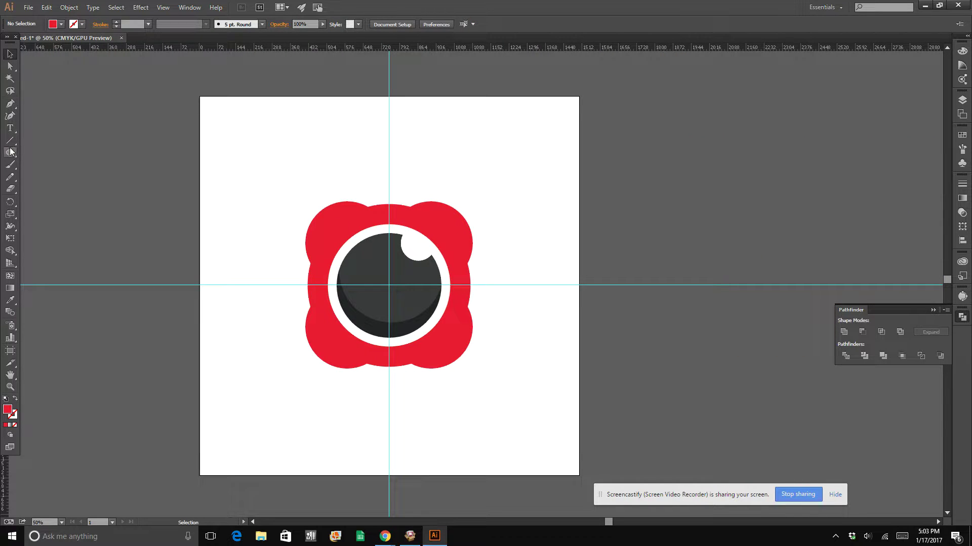
Add two 562 by 562 pt artboards stacked one above the other to the right of the main artboard
left_click(10, 350)
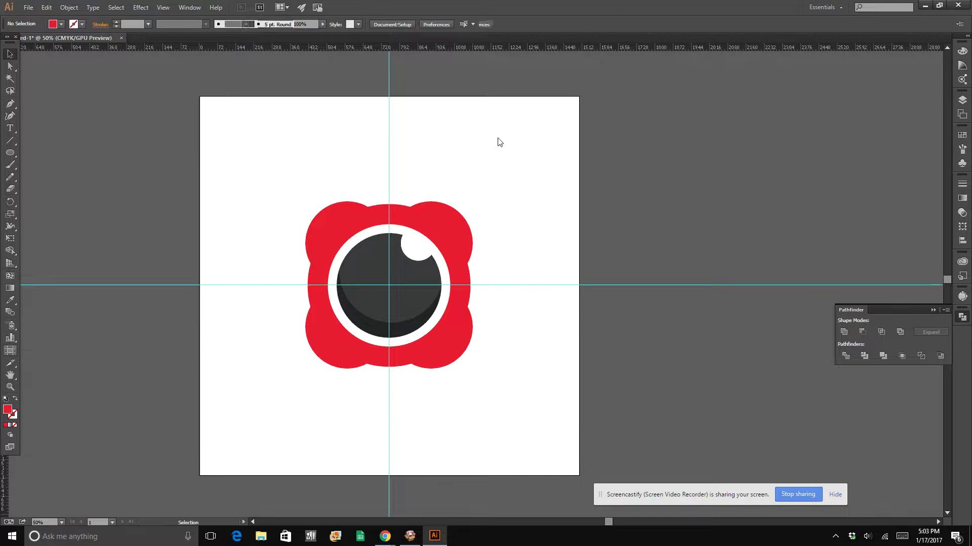
left_click_drag(598, 96, 742, 202)
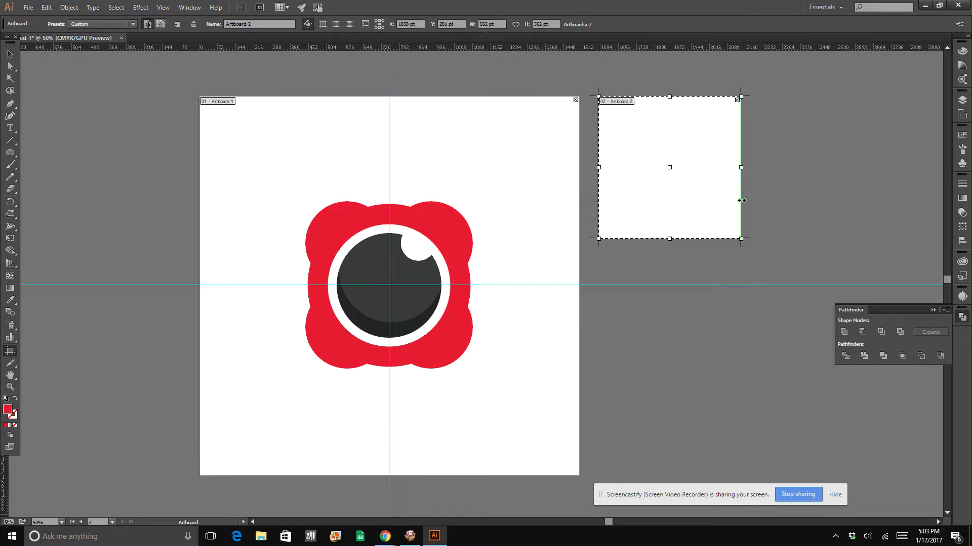
left_click_drag(600, 265, 742, 409)
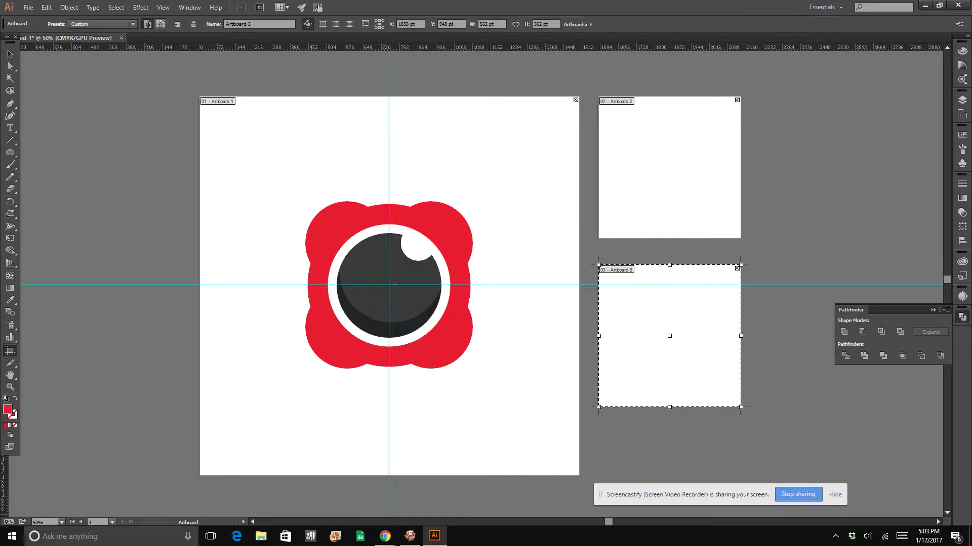
Duplicate the whole emblem onto the upper small artboard, scaled down to about 342 by 342 pt and centered
left_click(10, 53)
left_click_drag(271, 167, 485, 412)
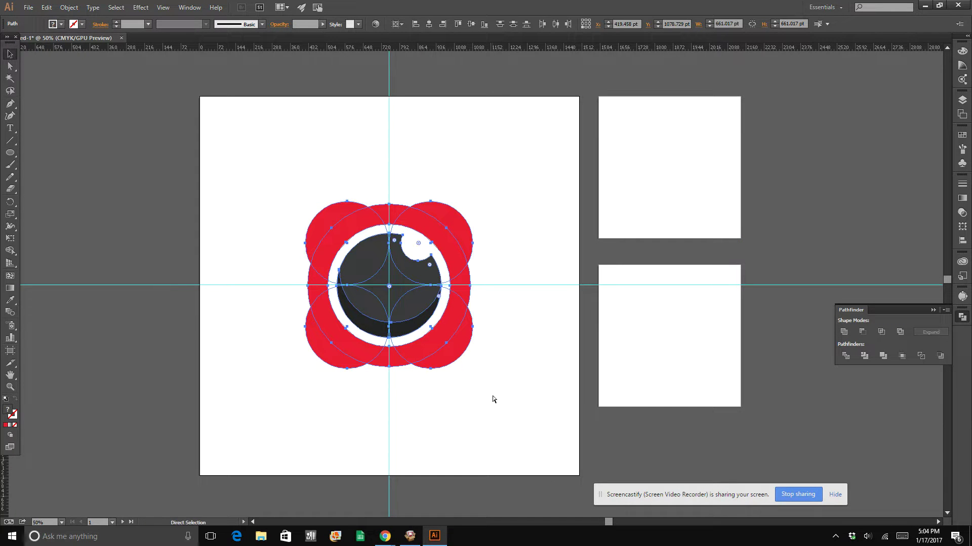
left_click_drag(444, 315, 771, 159)
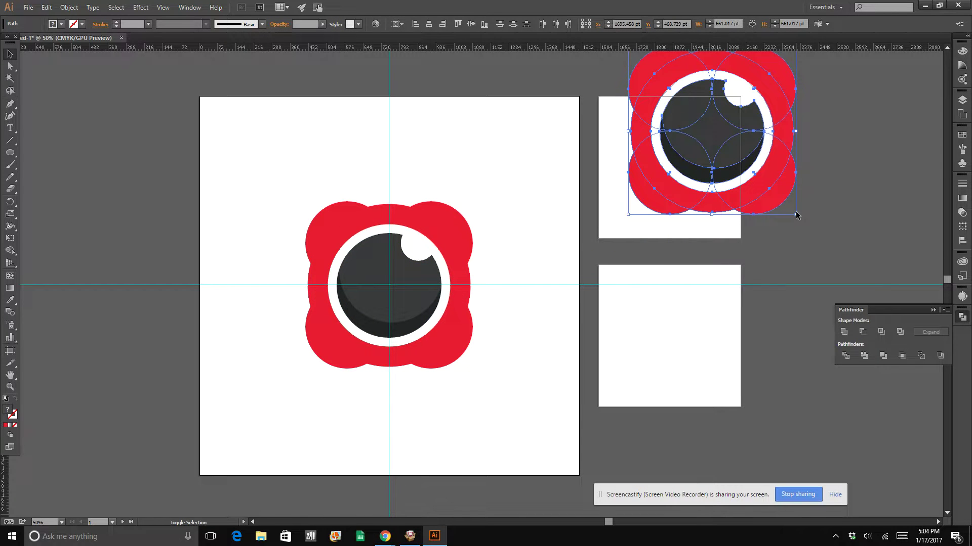
left_click_drag(796, 216, 708, 191)
left_click(761, 165)
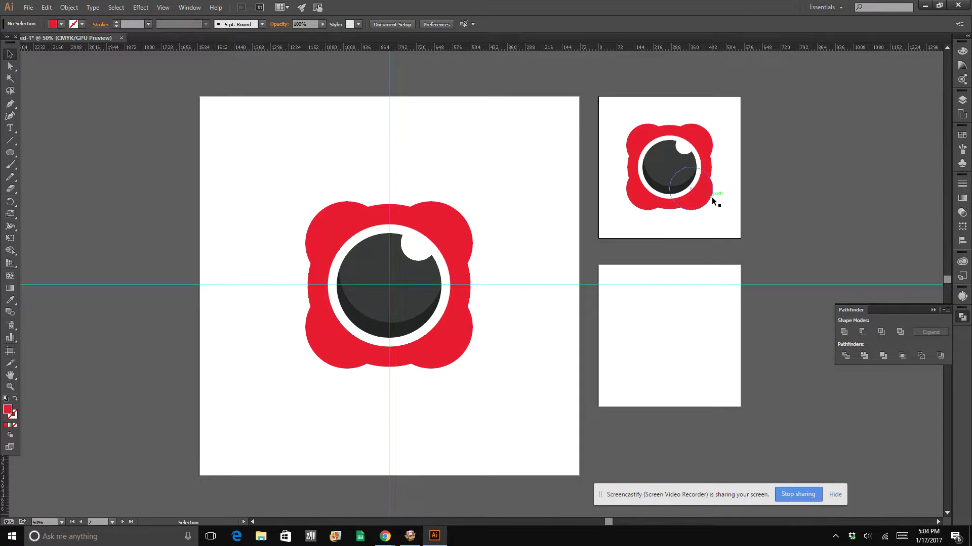
left_click(665, 182)
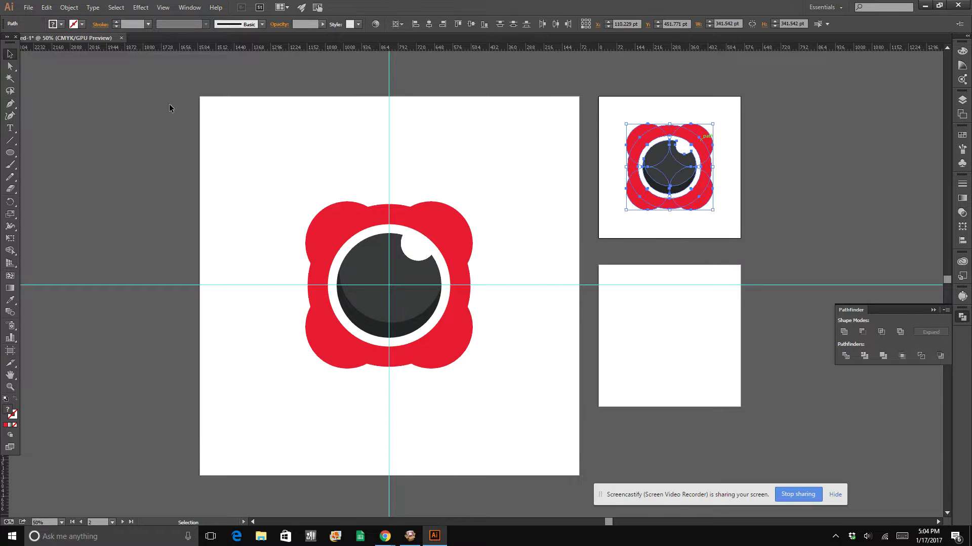
Recolor the small emblem's red to green, about hue 85°, saturation 68% and brightness 78%, using Recolor Artwork
left_click(66, 8)
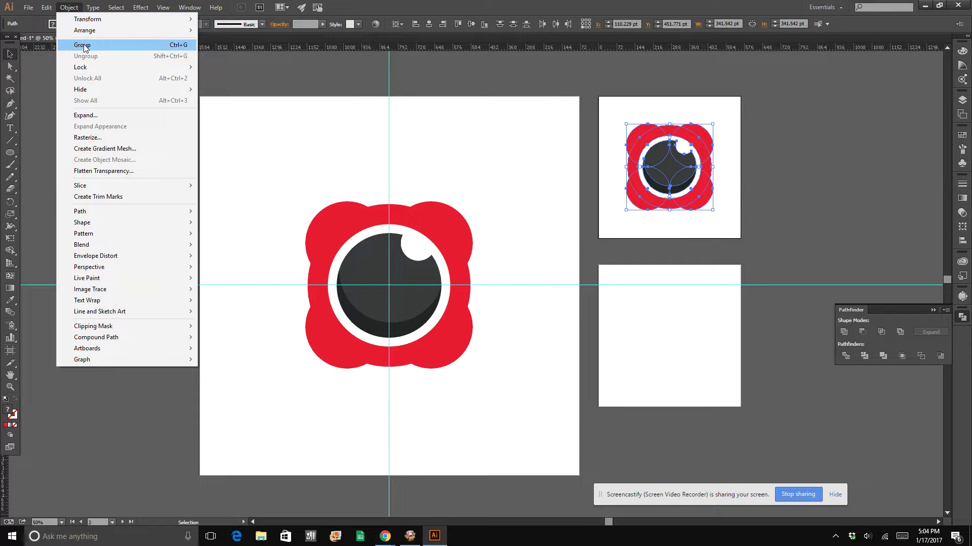
mouse_move(46, 7)
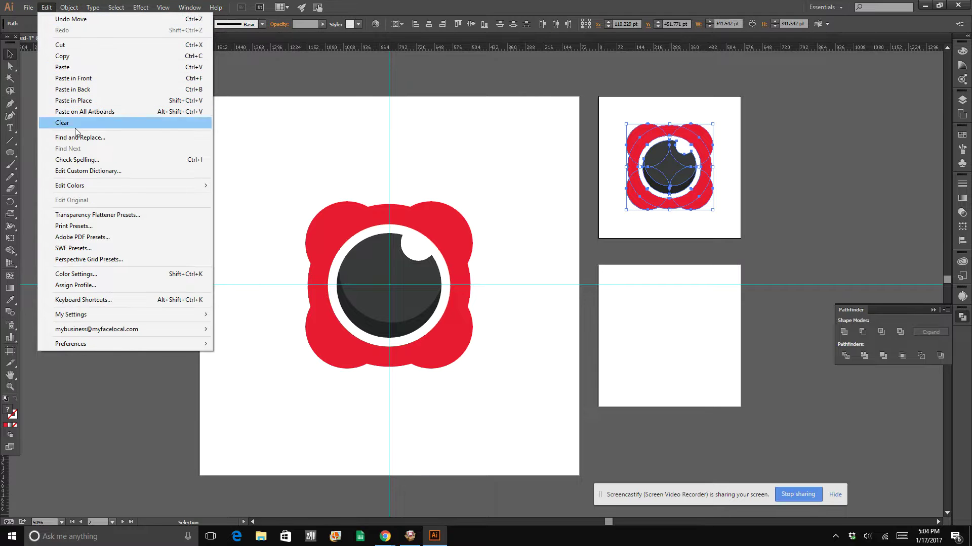
mouse_move(77, 185)
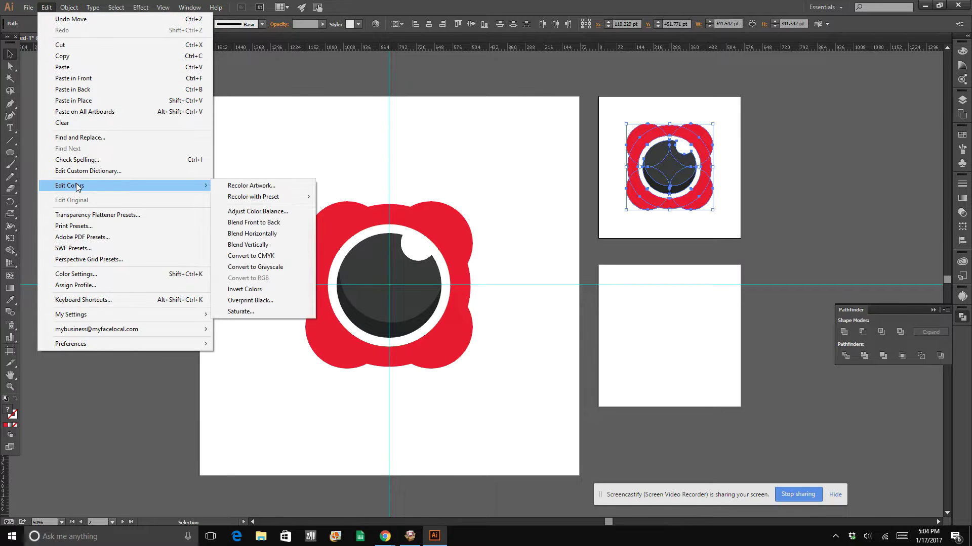
left_click(240, 185)
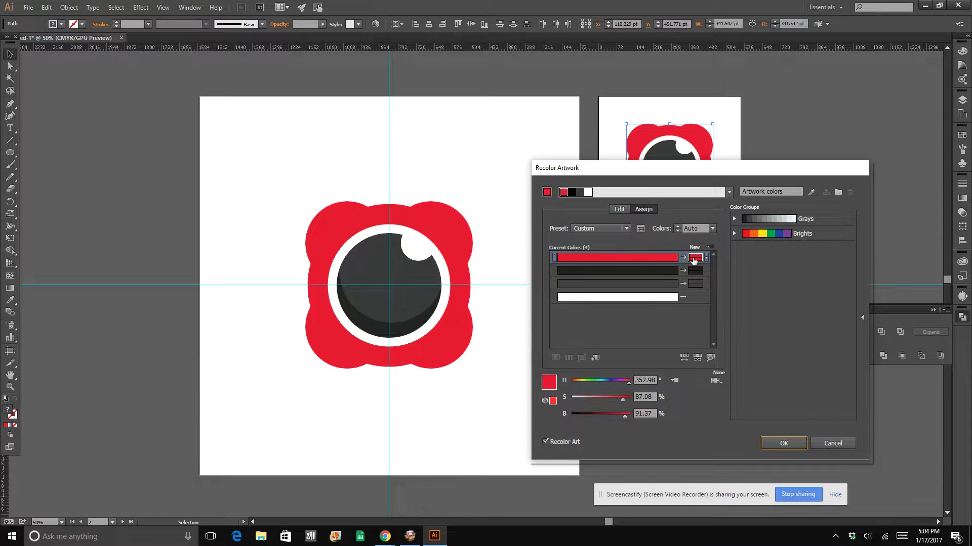
double_click(693, 259)
left_click_drag(678, 338, 676, 348)
left_click_drag(631, 270, 660, 256)
left_click(769, 256)
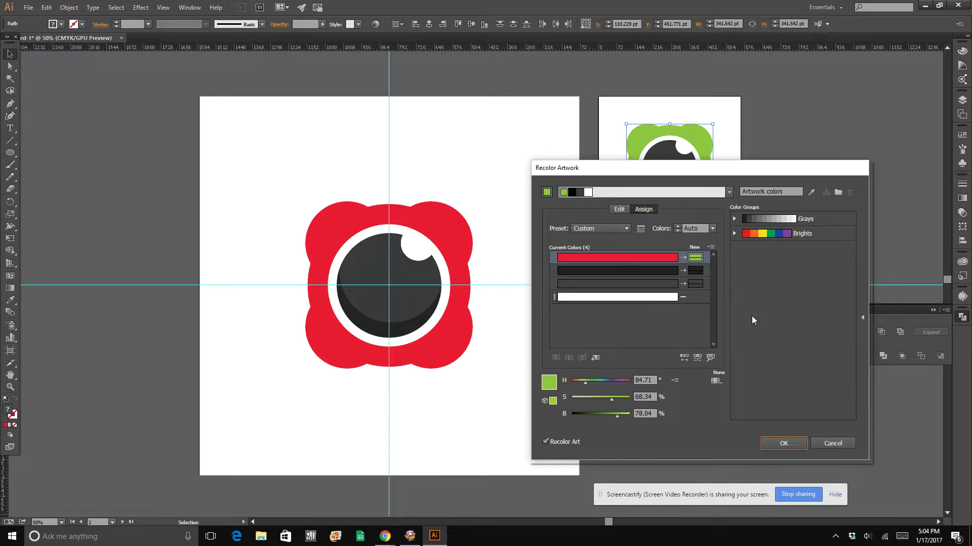
left_click(793, 442)
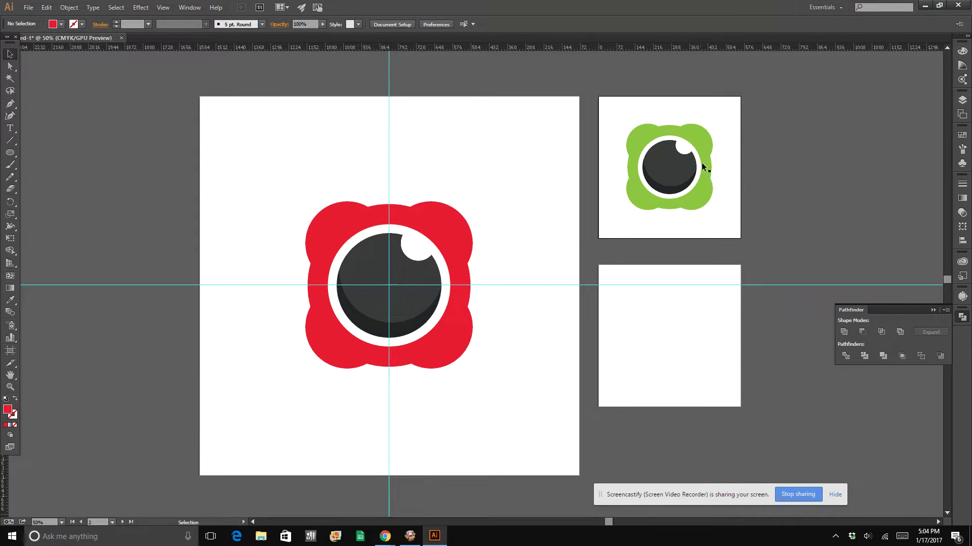
Unite a copy of the whole green emblem into one silhouette and move it off the artboard, to the right of the original
left_click(689, 198)
key("a")
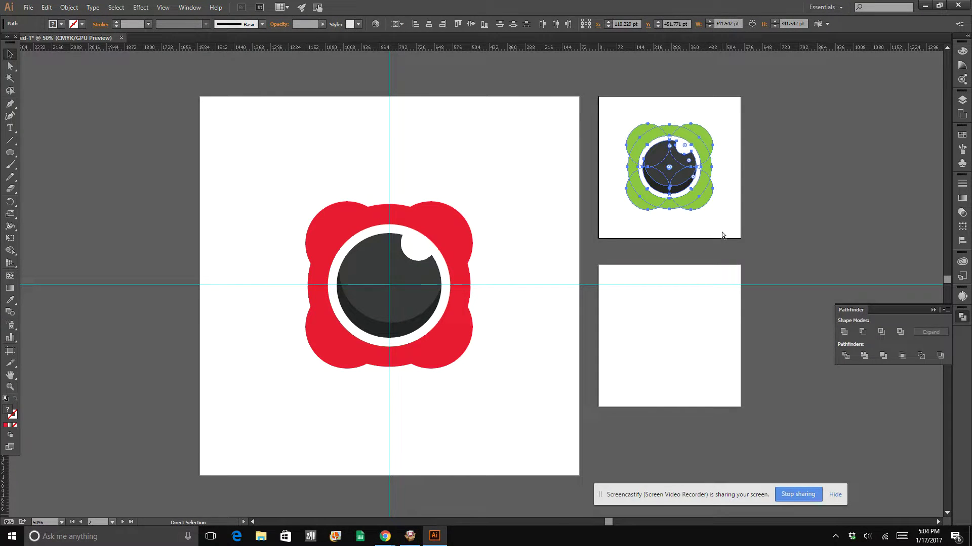
key("v")
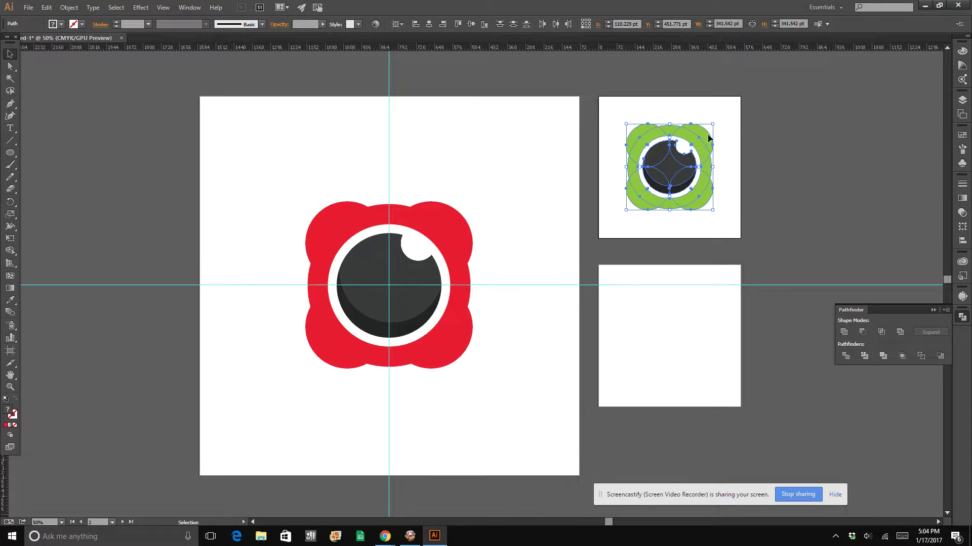
left_click(843, 333)
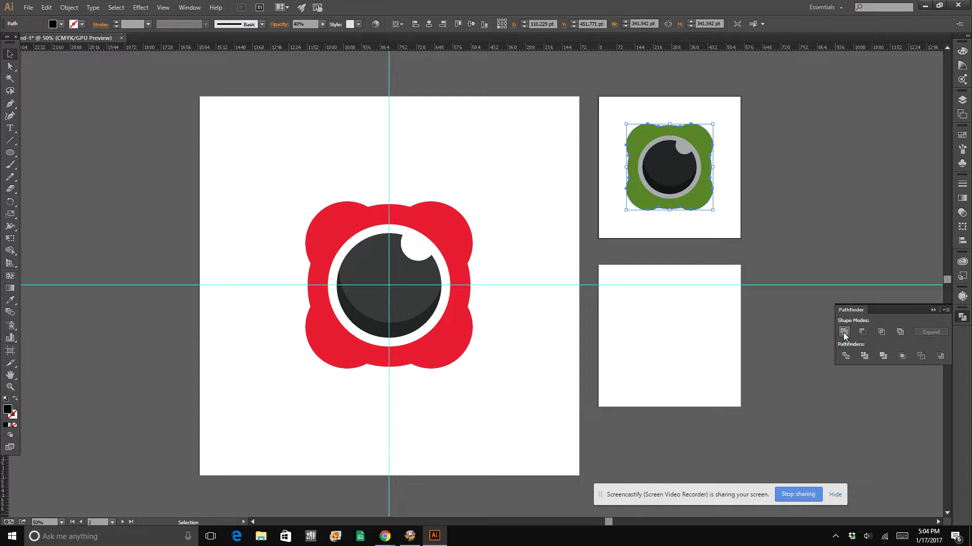
left_click_drag(700, 198, 868, 203)
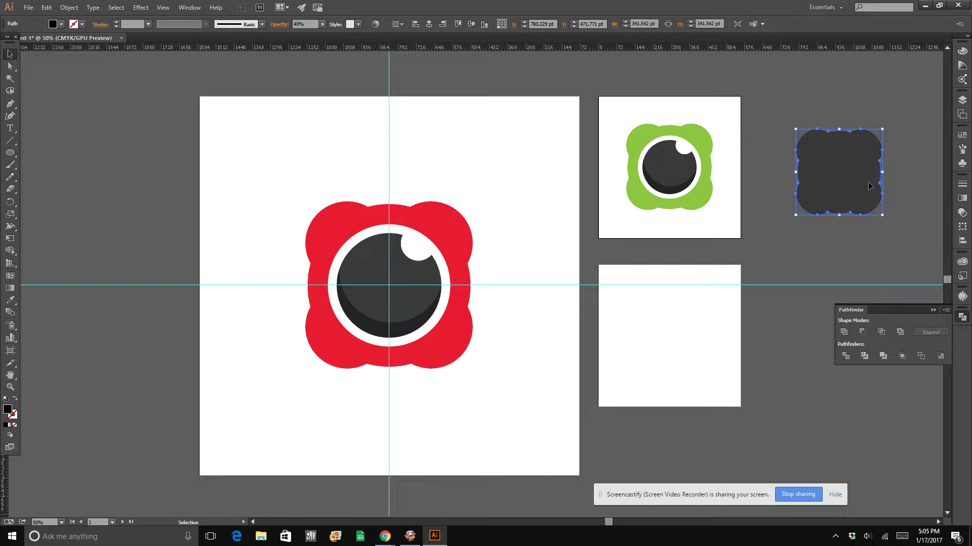
Set the silhouette's opacity to 100% and move it beside the lower small artboard
left_click(322, 24)
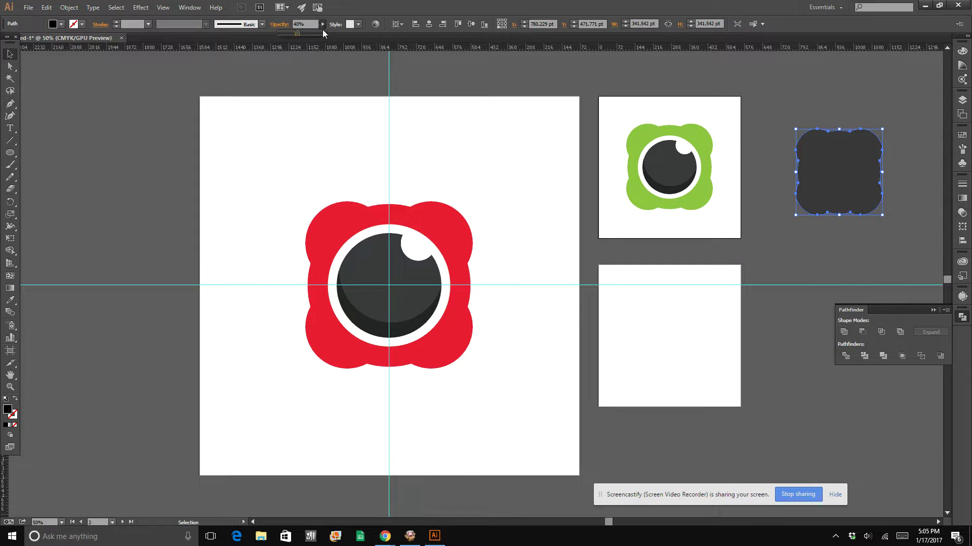
left_click(962, 199)
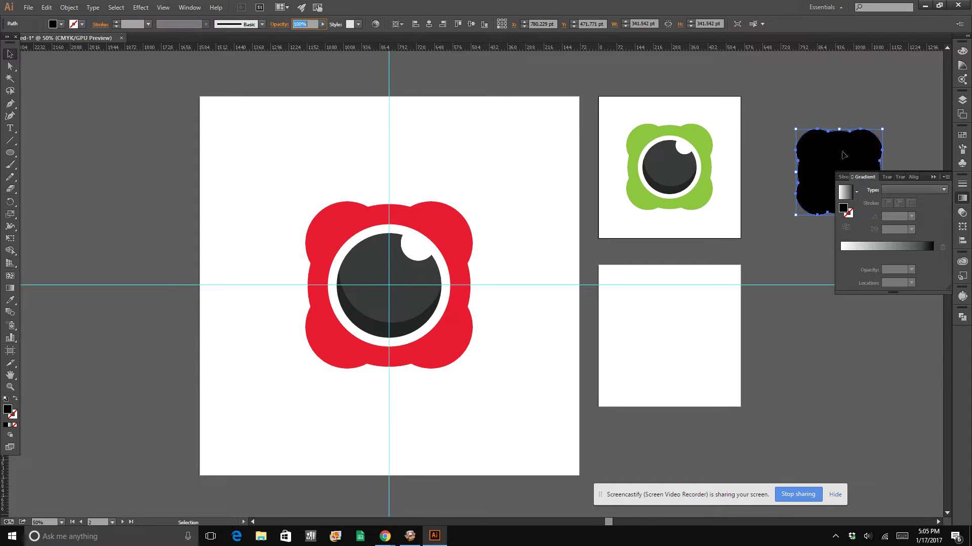
left_click(887, 176)
left_click(868, 189)
left_click(868, 190)
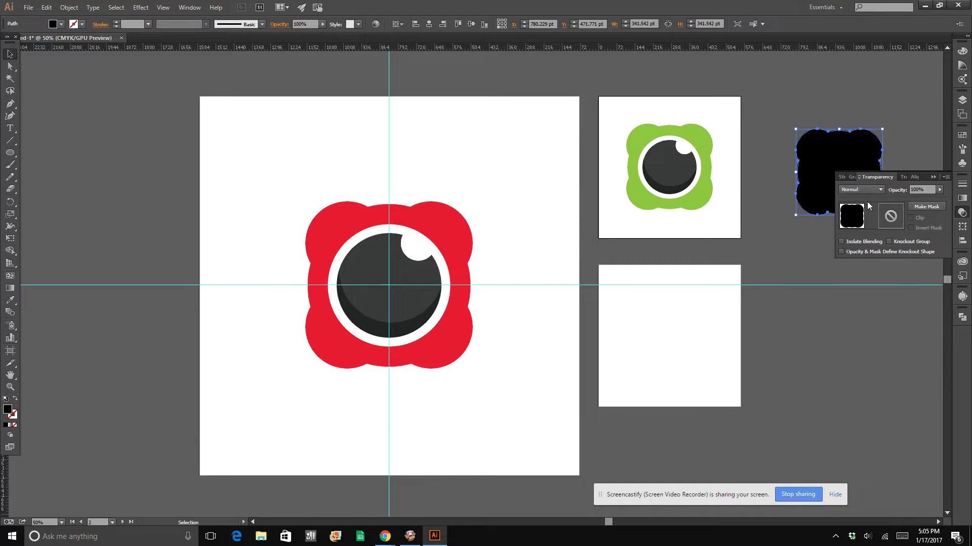
left_click(810, 110)
left_click_drag(854, 133, 764, 193)
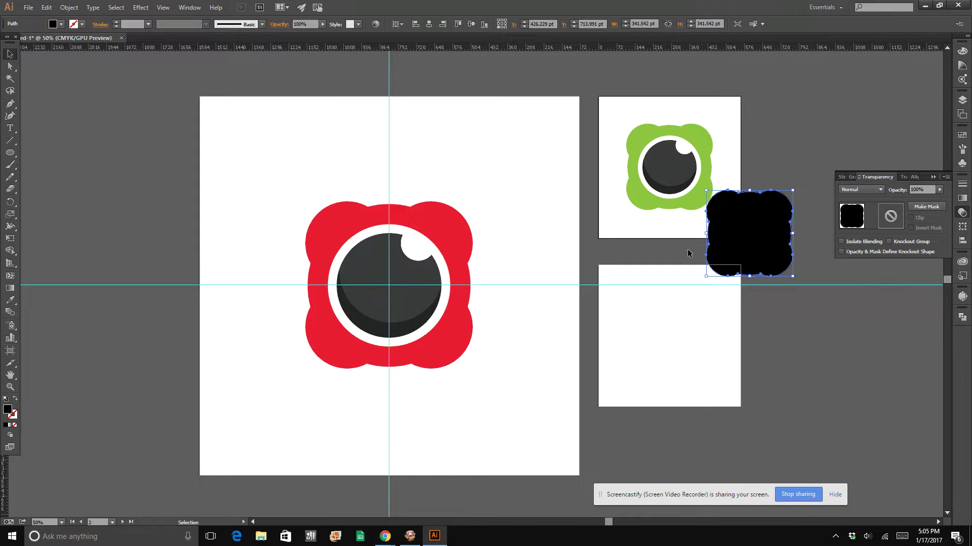
left_click(828, 327)
left_click_drag(773, 245, 842, 377)
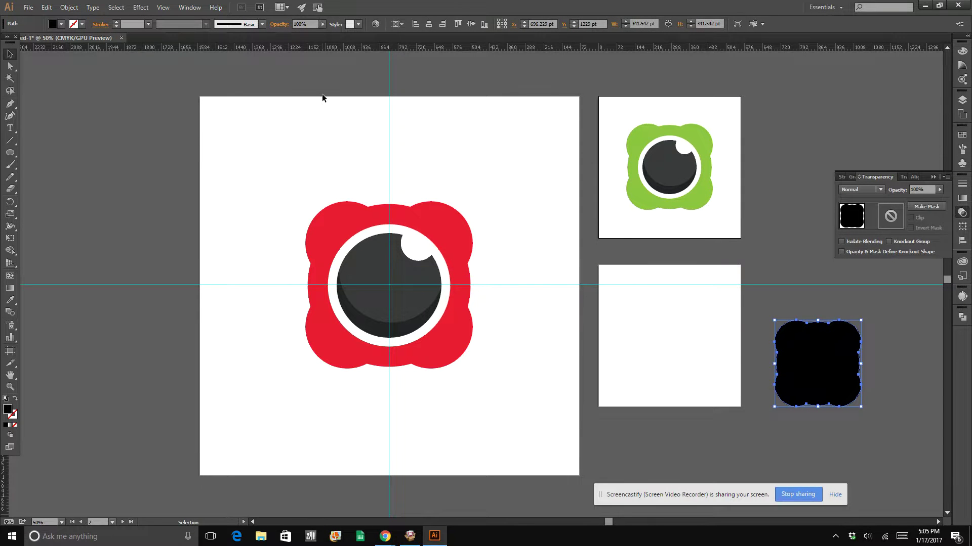
Give the black silhouette a 10 pt gray stroke
left_click(81, 25)
left_click(49, 71)
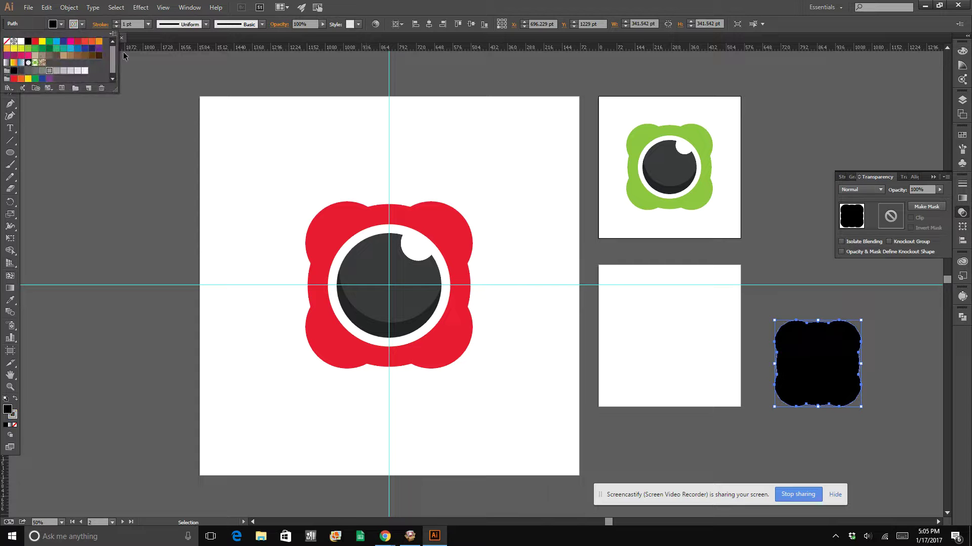
left_click(119, 23)
left_click(119, 24)
left_click(119, 24)
left_click(759, 257)
Move the silhouette over the green emblem and send it to the back
left_click_drag(830, 405, 689, 194)
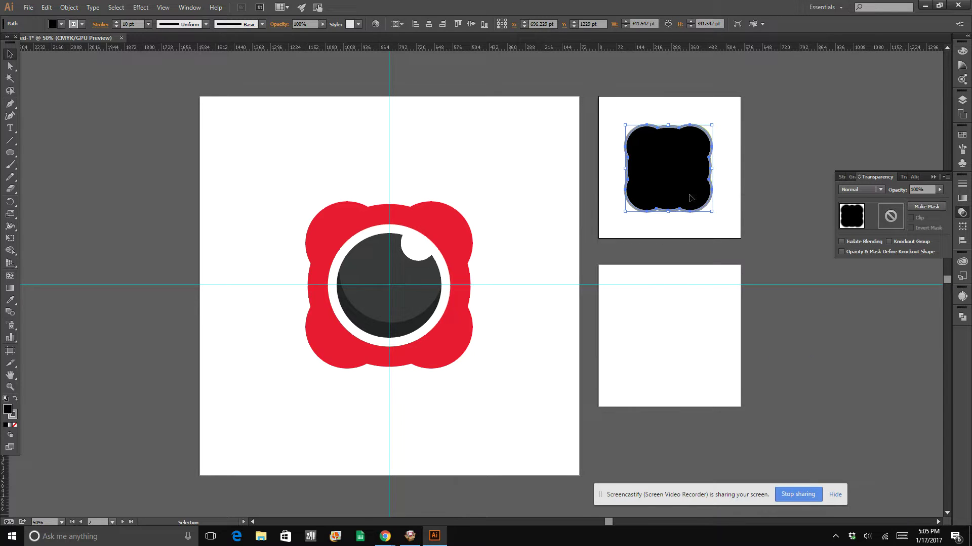
right_click(693, 186)
mouse_move(721, 330)
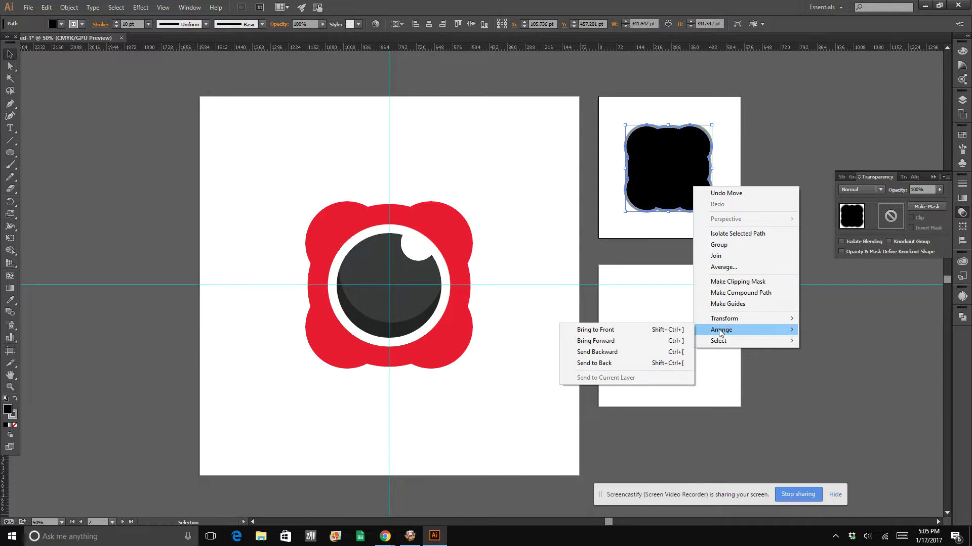
left_click(650, 363)
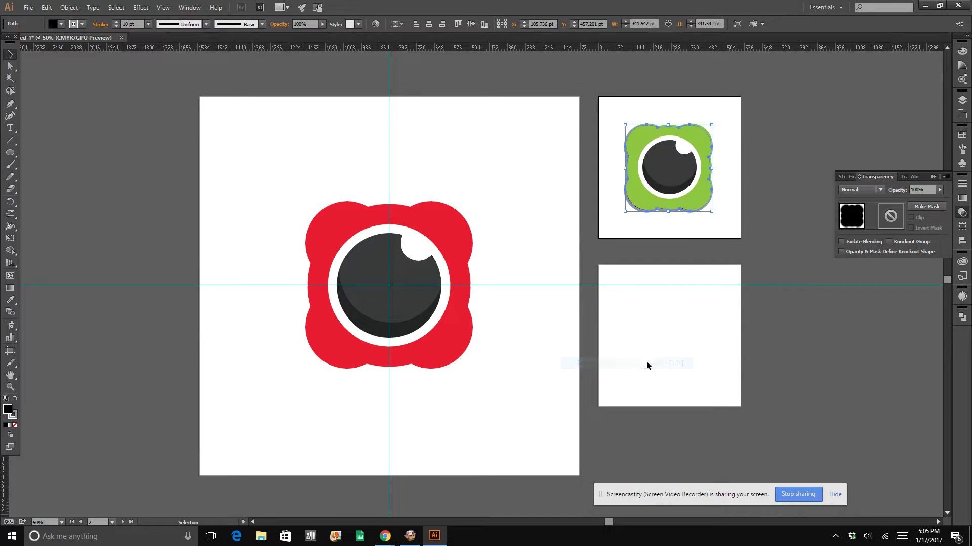
Nudge the silhouette about 18 pt right and 17 pt down behind the green emblem as an offset shadow
key("Right")
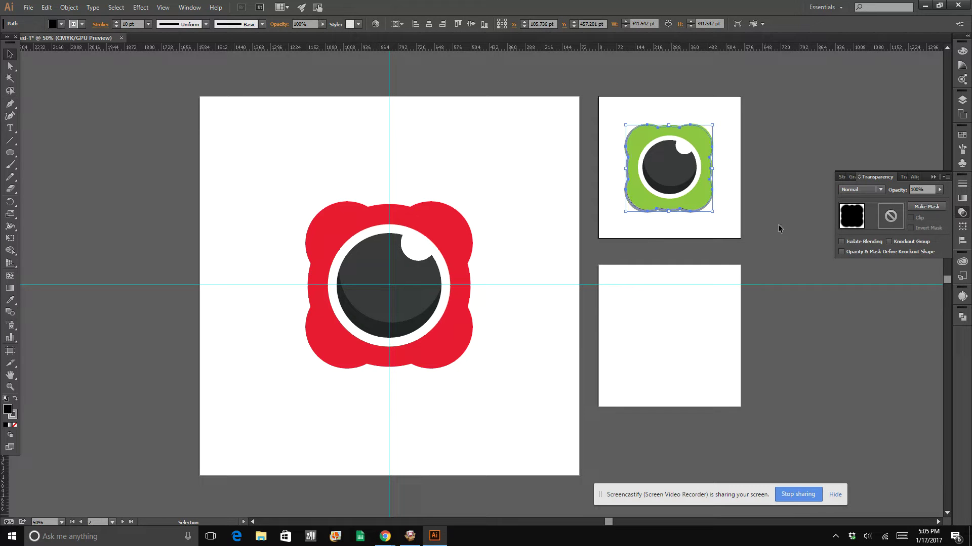
key("Down")
key("Down")
key("Down")
key("Down")
key("Down")
key("Down")
key("Down")
key("Down")
key("Down")
key("Down")
key("Down")
key("Down")
key("Down")
key("Down")
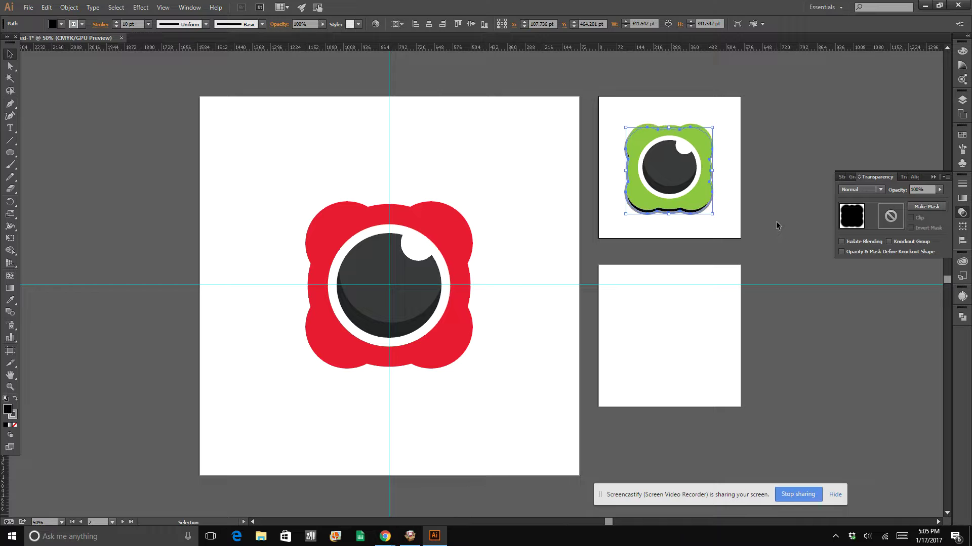
key("Right")
key("Right")
key("Right")
key("Right")
key("Right")
key("Right")
key("Right")
key("Right")
key("Right")
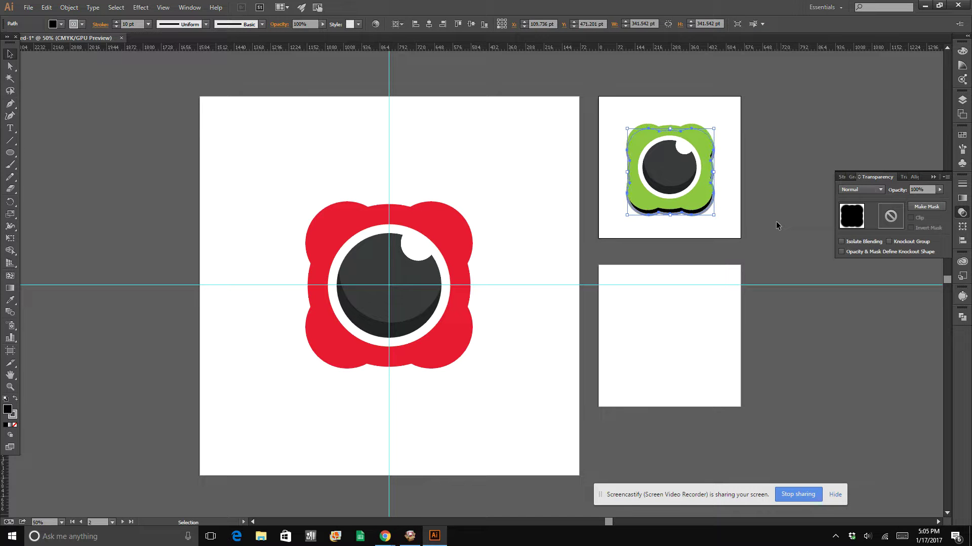
key("Right")
key("Right")
key("Right")
key("Right")
key("Right")
key("Right")
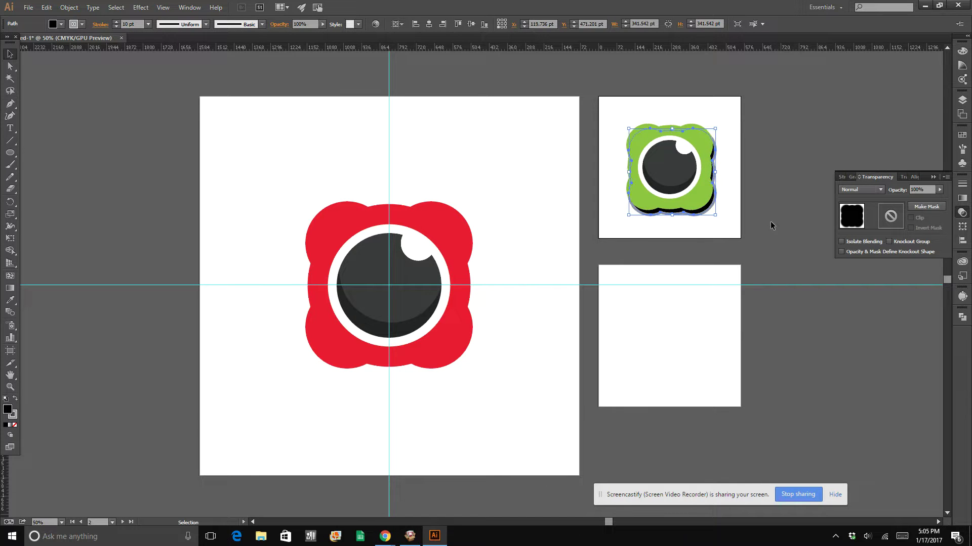
key("Right")
key("Down")
key("Down")
key("Down")
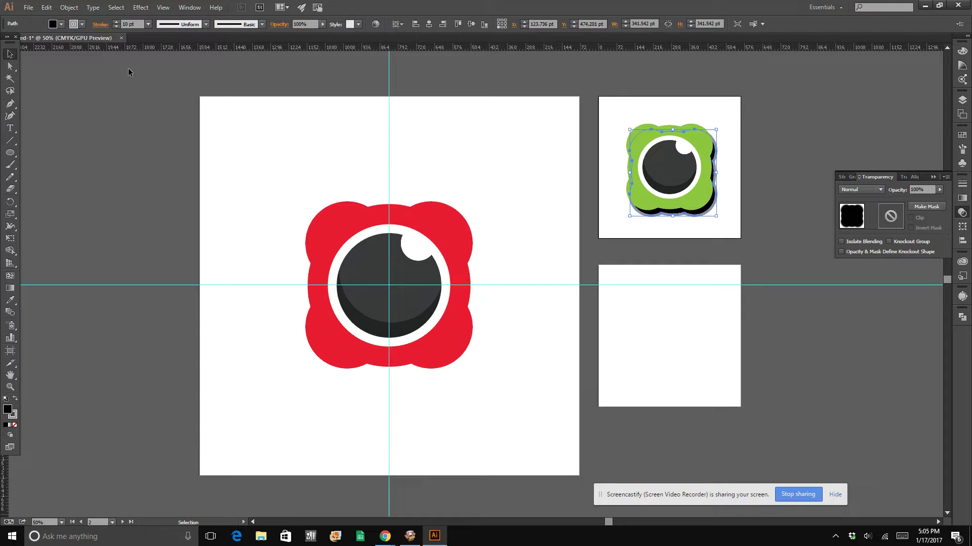
Fill the offset silhouette with white
left_click(61, 23)
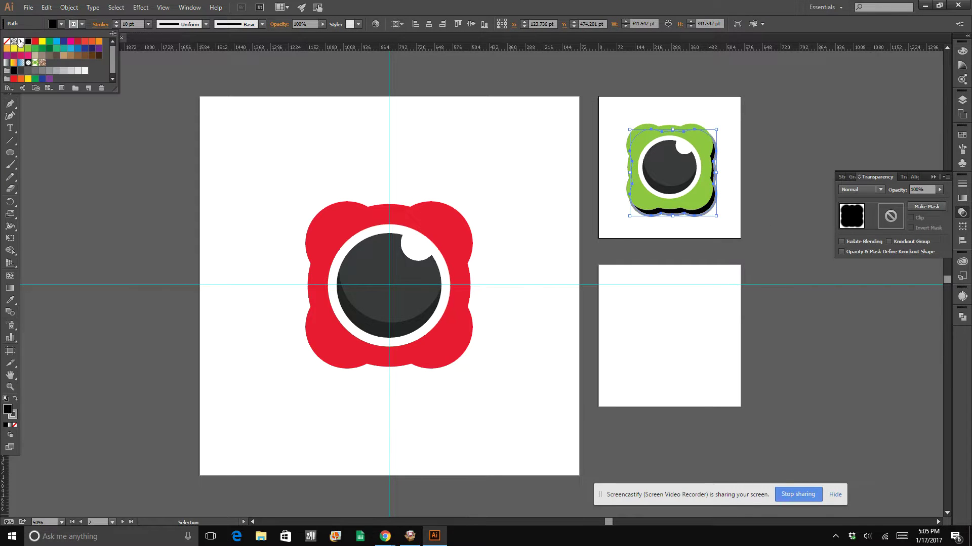
left_click(20, 41)
left_click(330, 112)
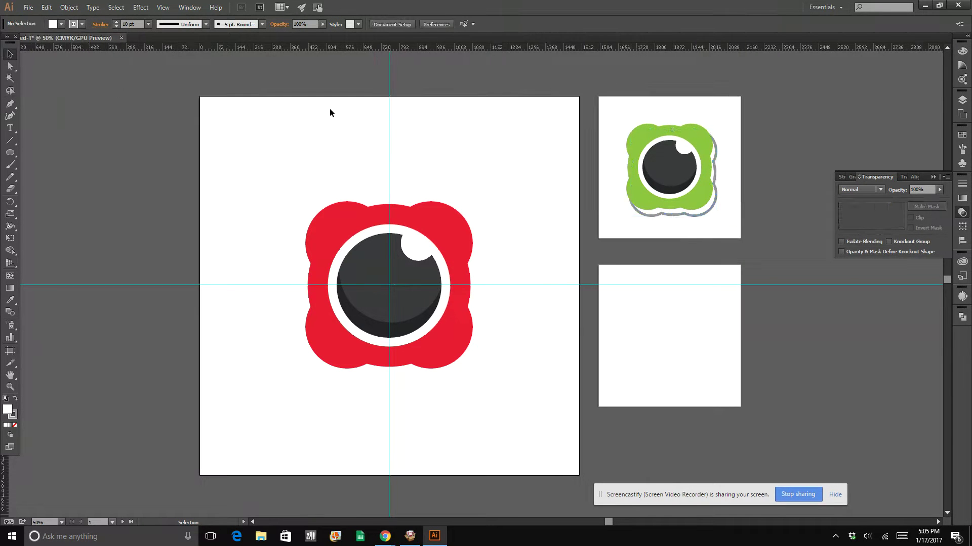
Nudge the silhouette up about 7 pt to Y 467.201 pt and remove its stroke
left_click(708, 209)
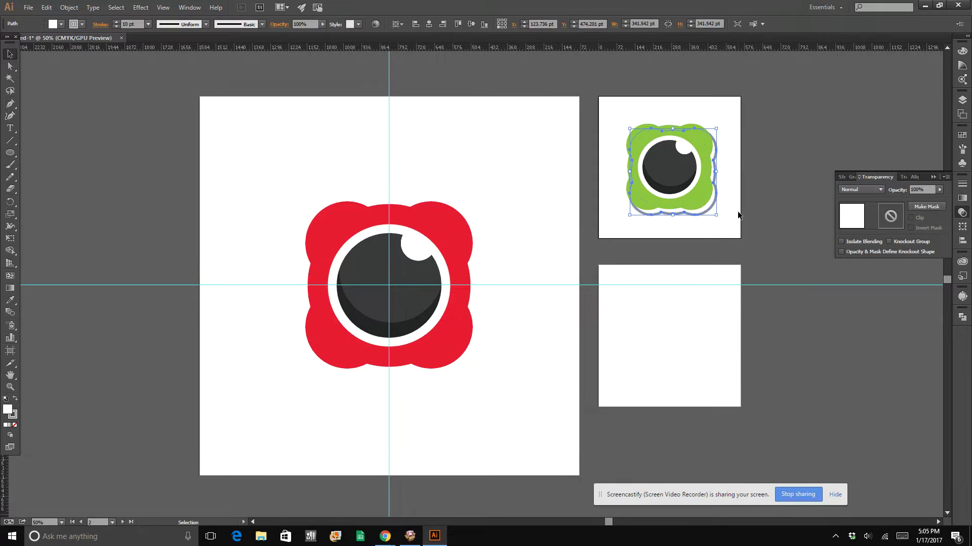
left_click(675, 250)
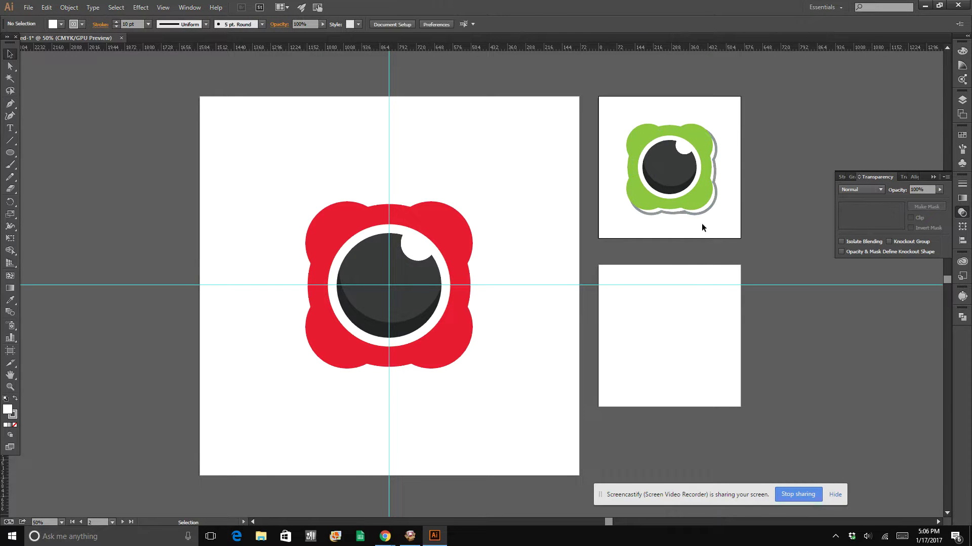
left_click(705, 208)
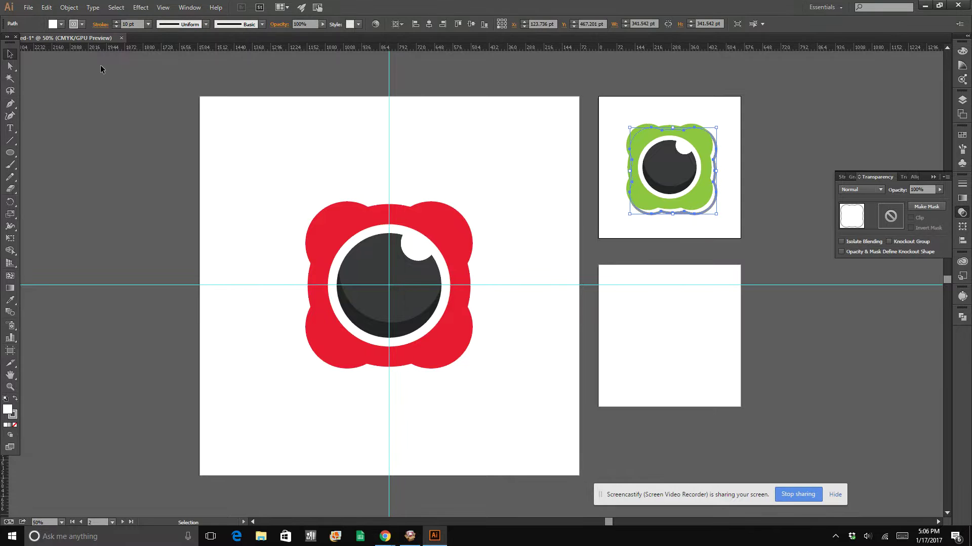
left_click(82, 25)
left_click(7, 41)
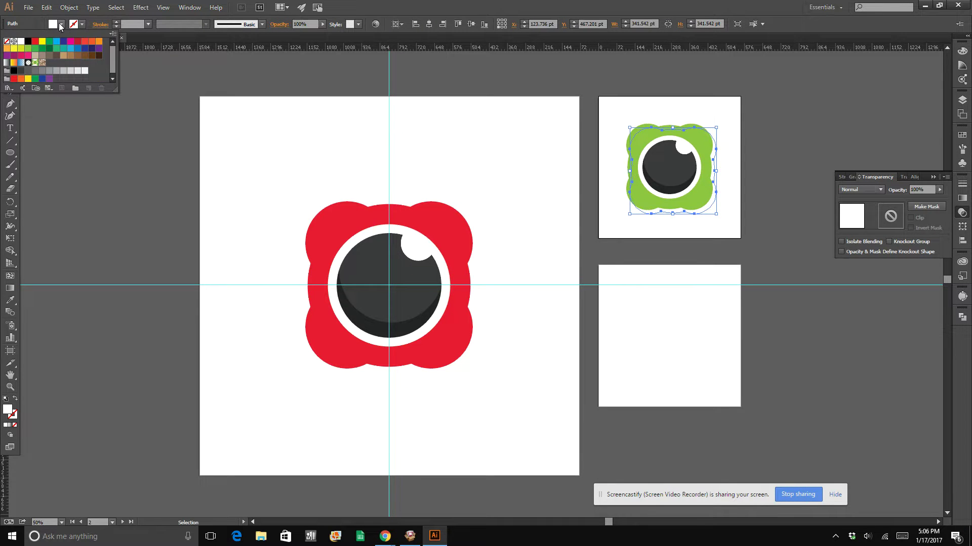
Fill the offset silhouette behind the green emblem with black
left_click(60, 24)
left_click(59, 24)
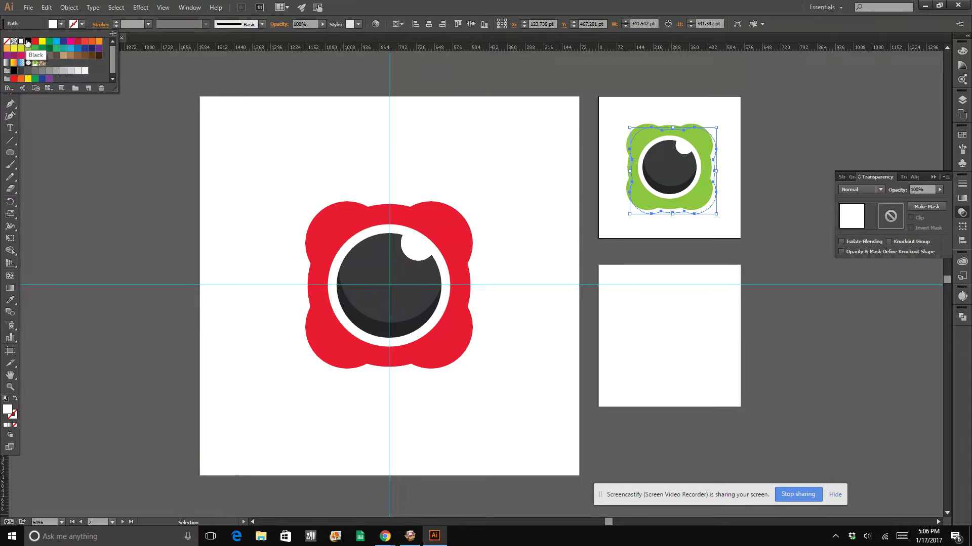
left_click(28, 41)
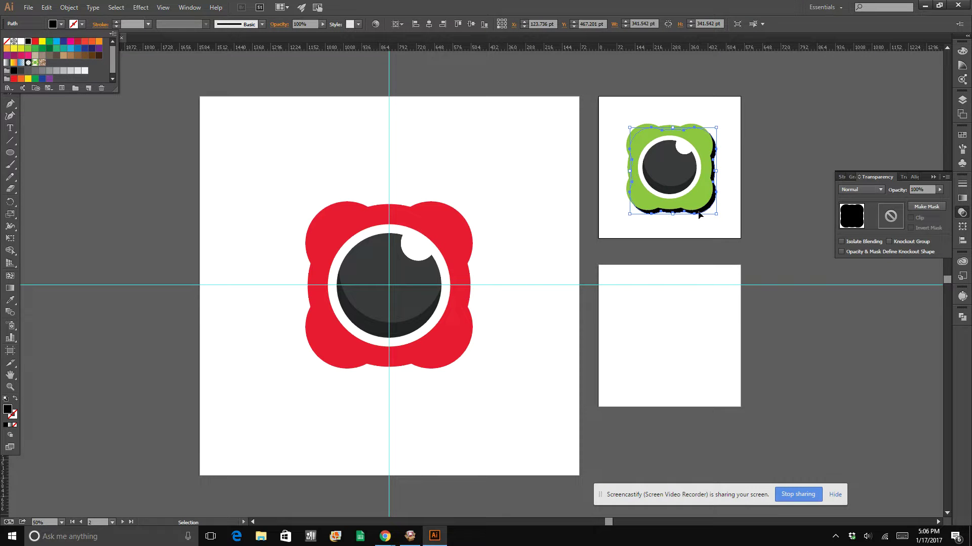
left_click(735, 257)
left_click(736, 260)
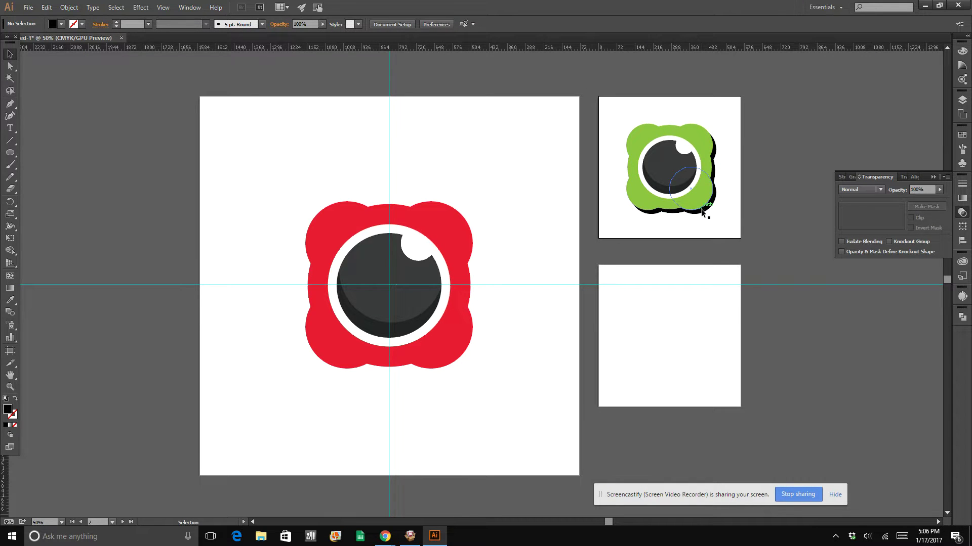
Apply a Gaussian Blur with a 65.6-pixel radius to the black silhouette behind the green emblem
left_click(701, 211)
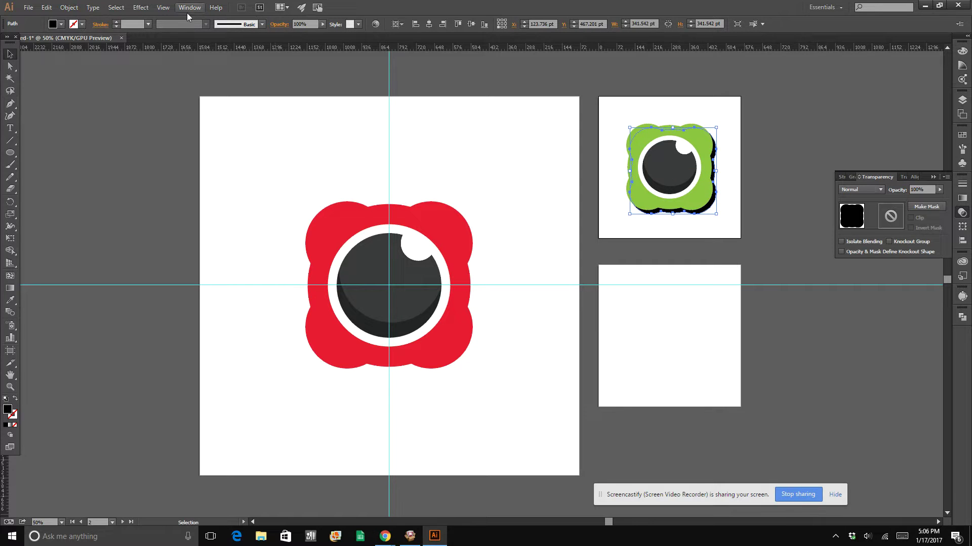
left_click(140, 7)
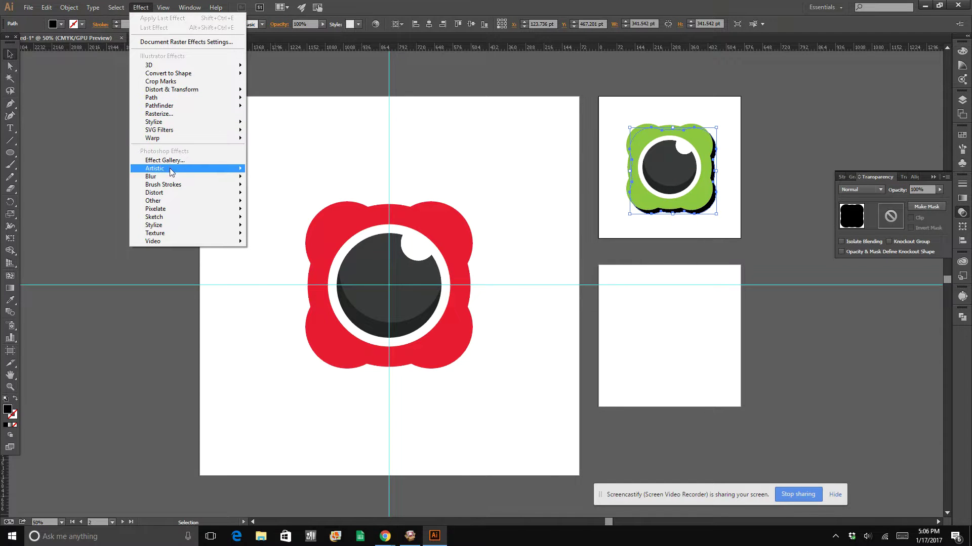
mouse_move(169, 177)
left_click(127, 178)
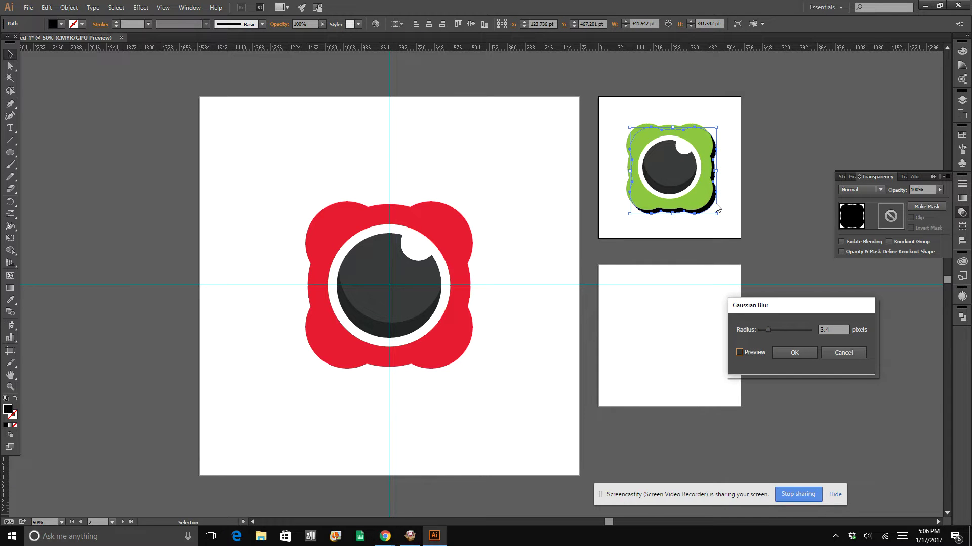
key("alt+p")
left_click_drag(768, 329, 783, 329)
left_click_drag(783, 335, 798, 335)
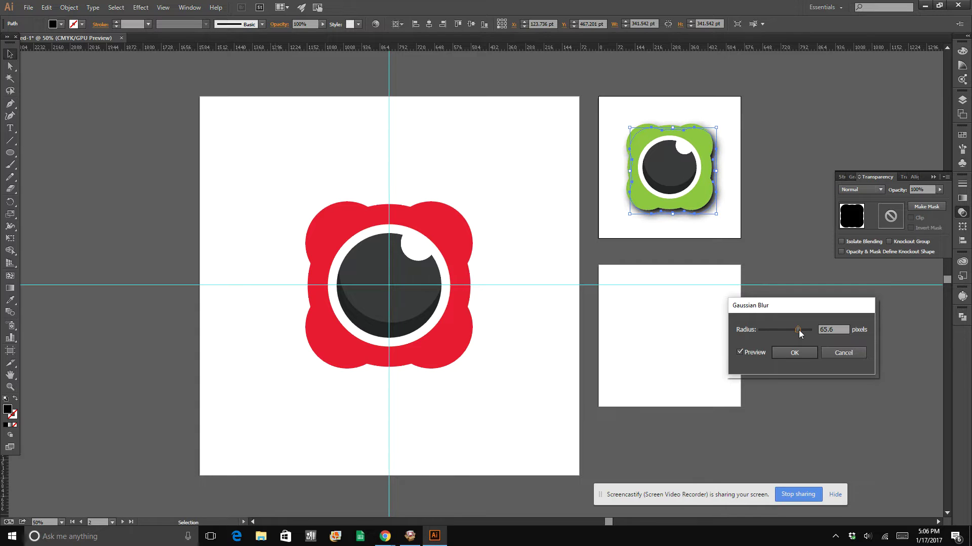
left_click(791, 355)
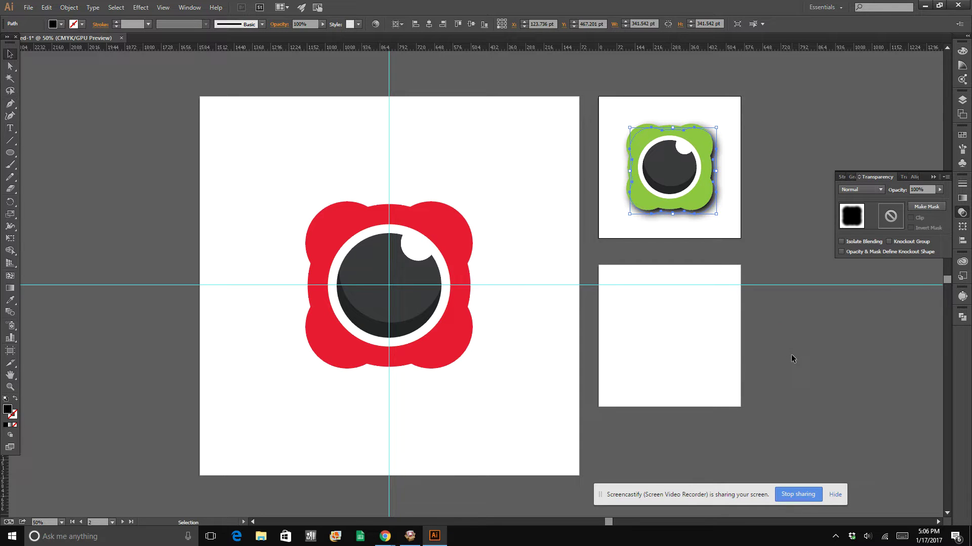
Set the blurred silhouette's blending mode to Multiply and its opacity to 32%
left_click(866, 187)
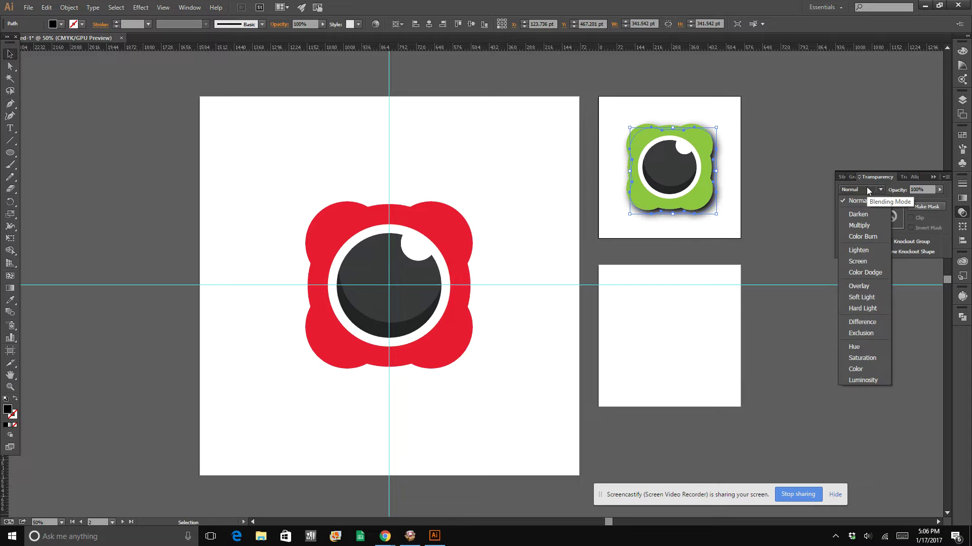
left_click(865, 226)
left_click(938, 190)
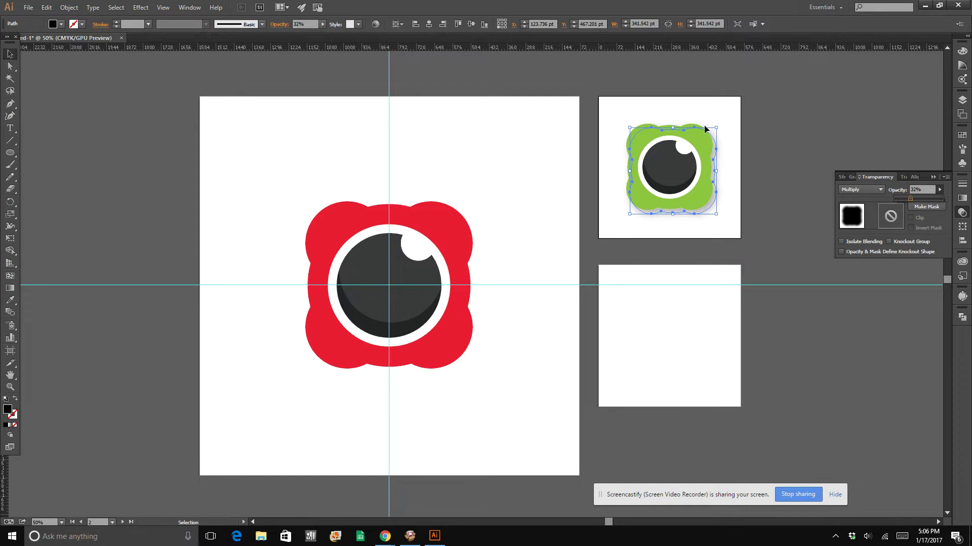
left_click(674, 127)
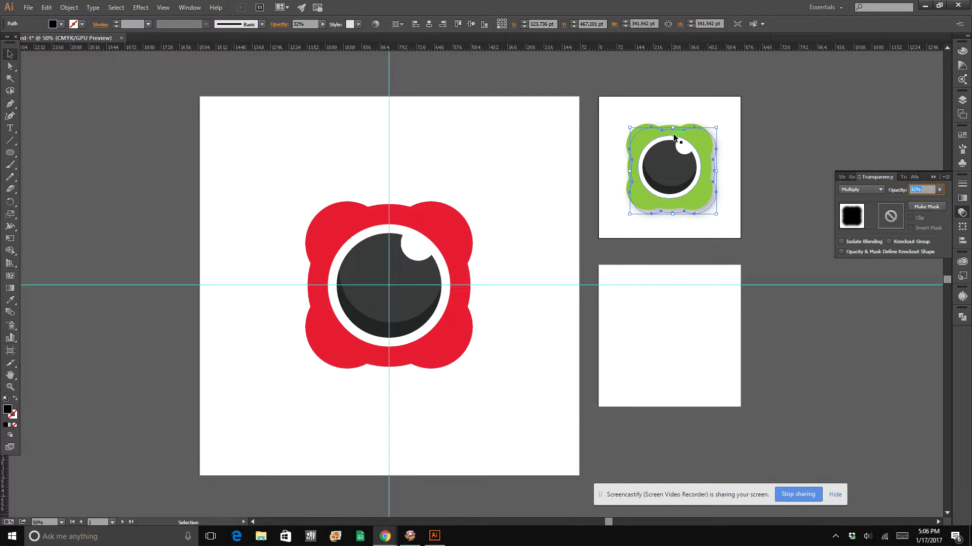
left_click(831, 121)
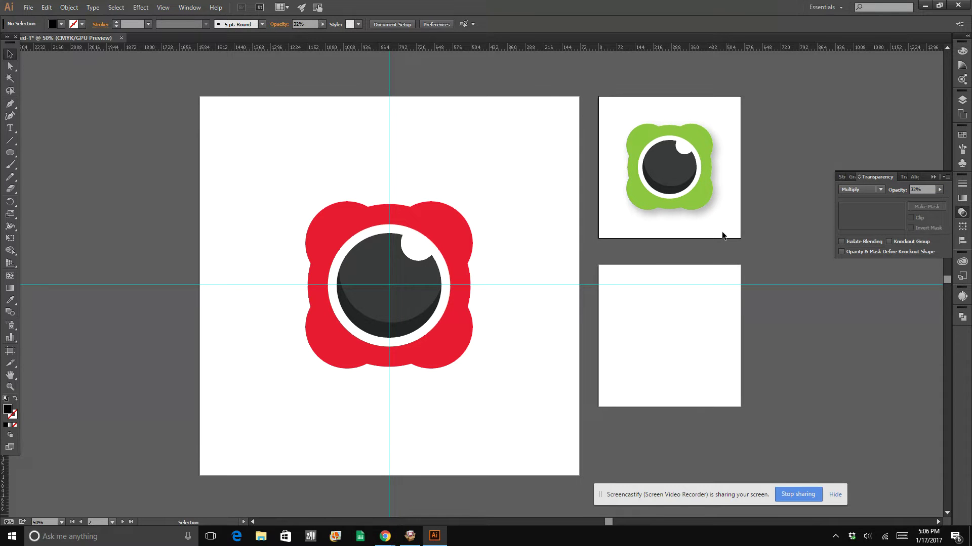
Squash the shadow into a strip about 36 pt high below the green emblem and center it horizontally on the artboard
left_click(697, 219)
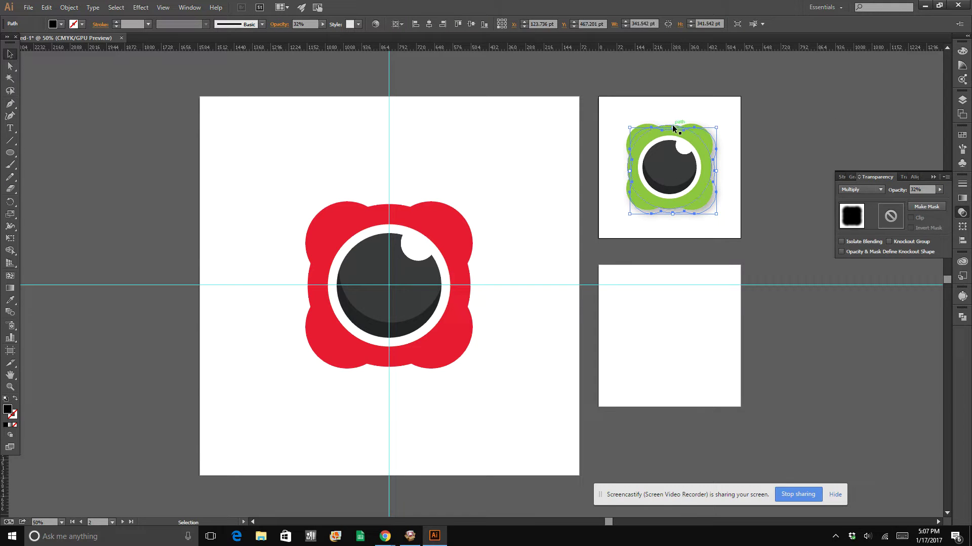
left_click_drag(673, 128, 682, 228)
left_click(776, 130)
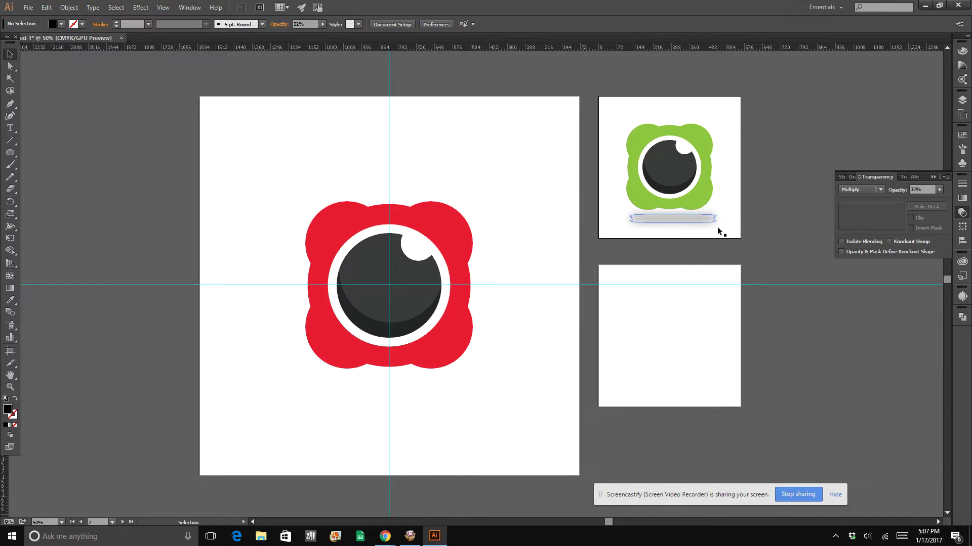
left_click(714, 226)
left_click(778, 197)
Rotate the whole green emblem 45° counterclockwise, without its shadow, and nudge it slightly up
left_click_drag(616, 120, 735, 201)
left_click_drag(622, 123, 718, 168)
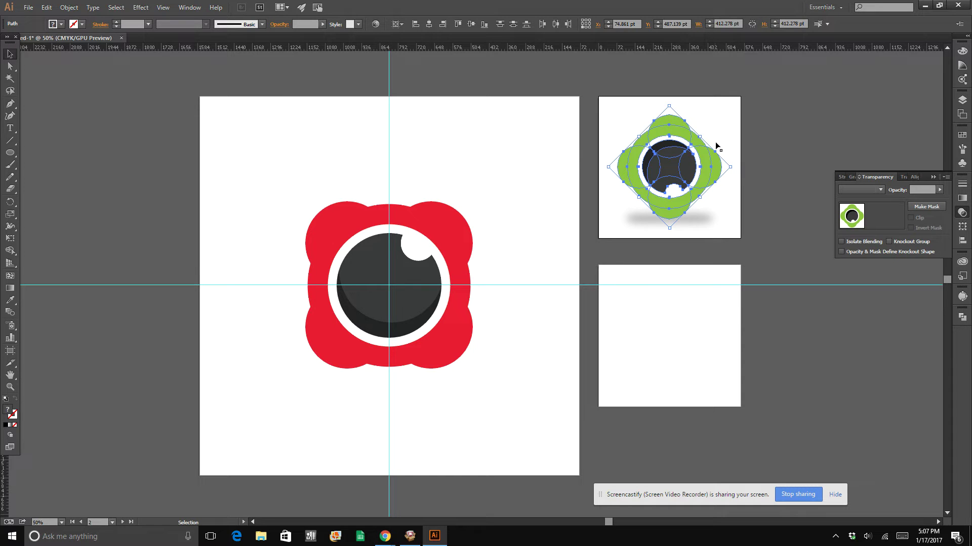
left_click_drag(671, 102, 648, 238)
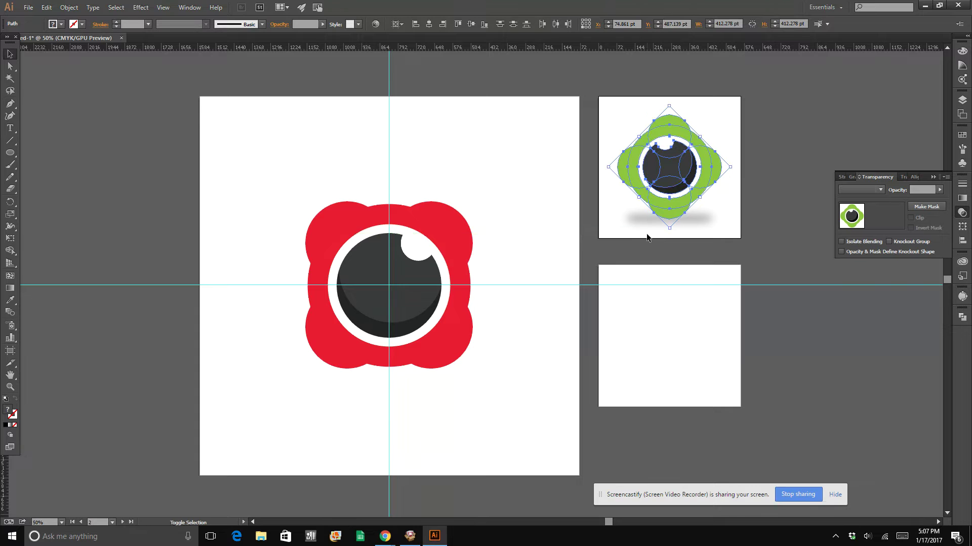
key("shift+Up")
left_click(762, 141)
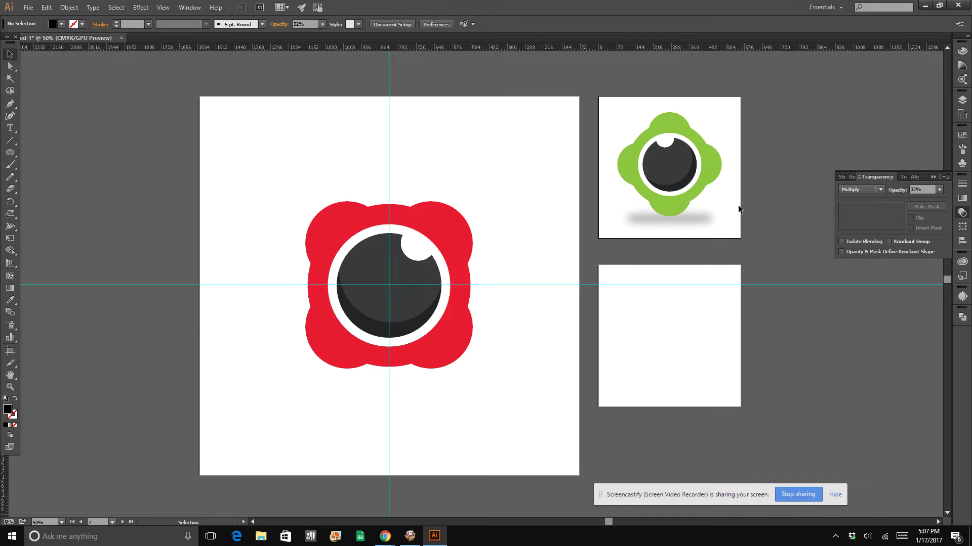
Narrow the flat shadow beneath the green emblem and center it horizontally on the artboard
left_click(703, 219)
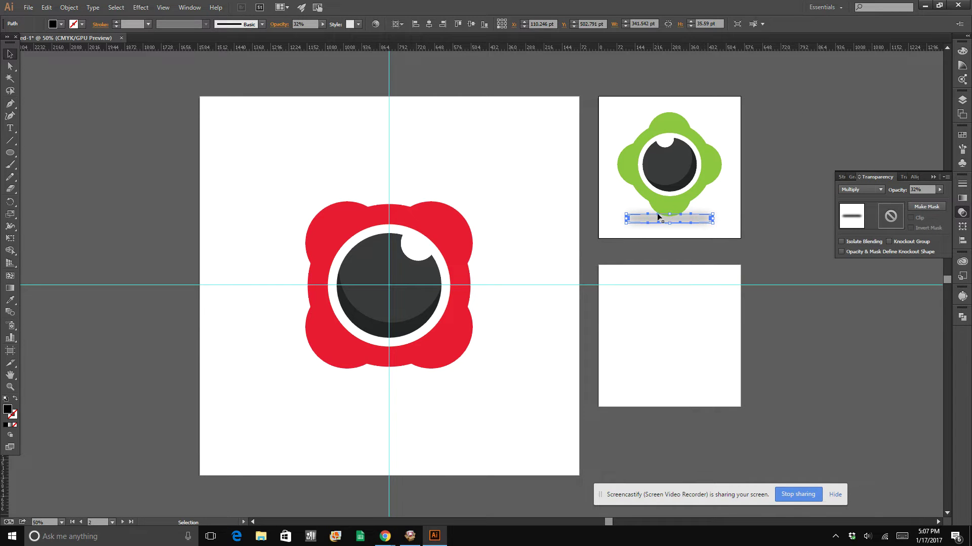
left_click_drag(626, 216, 641, 220)
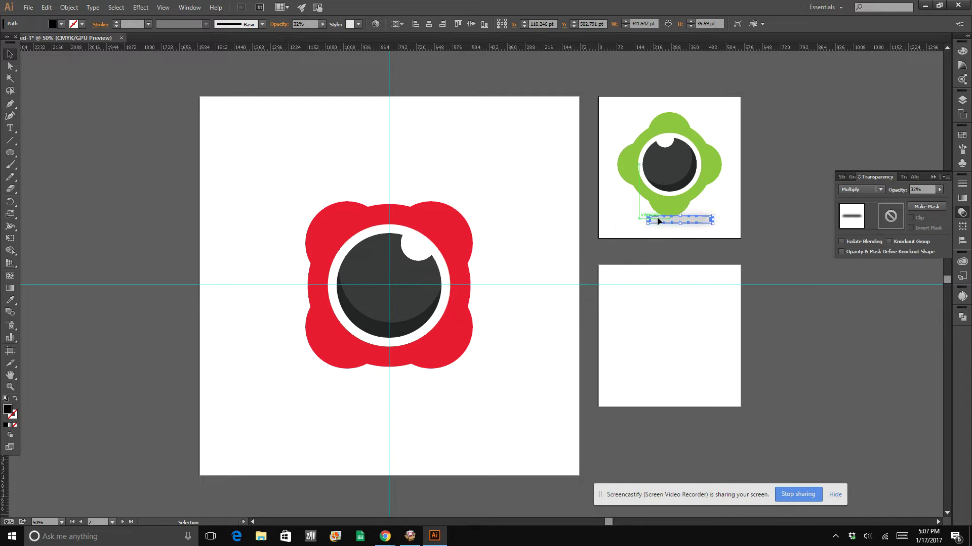
left_click(429, 23)
left_click(787, 146)
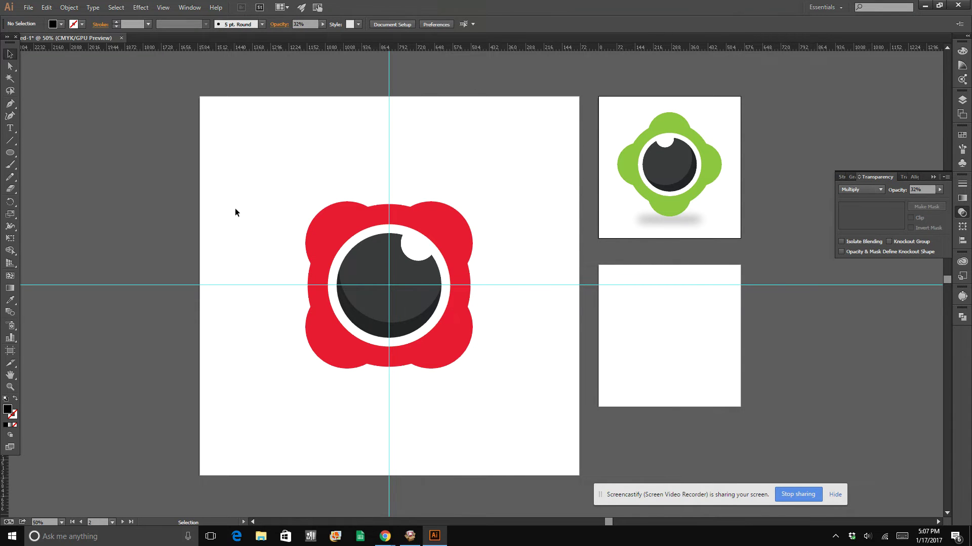
Copy the large red emblem onto the empty lower artboard and scale the copy to about 375 pt wide
scroll(554, 284, "down", 2)
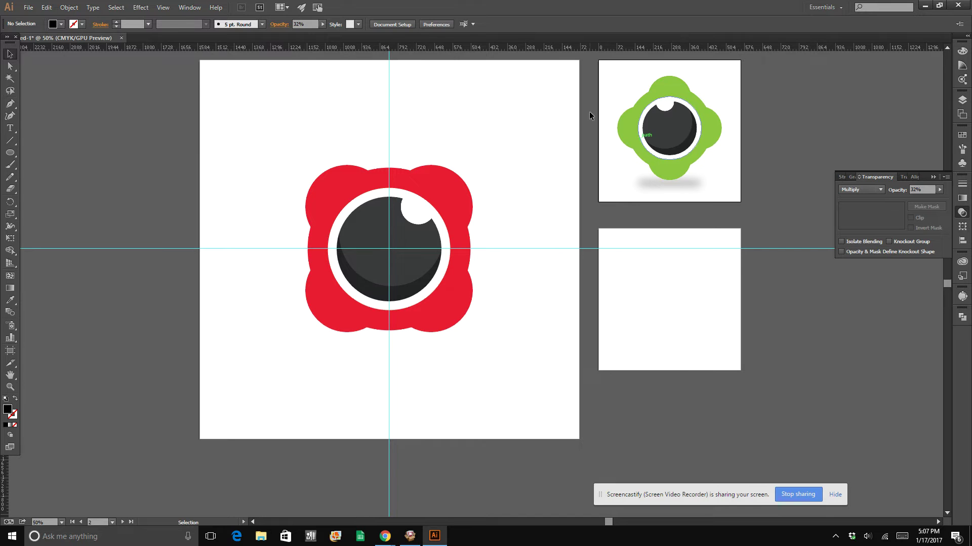
left_click(635, 147)
left_click_drag(312, 150, 499, 324)
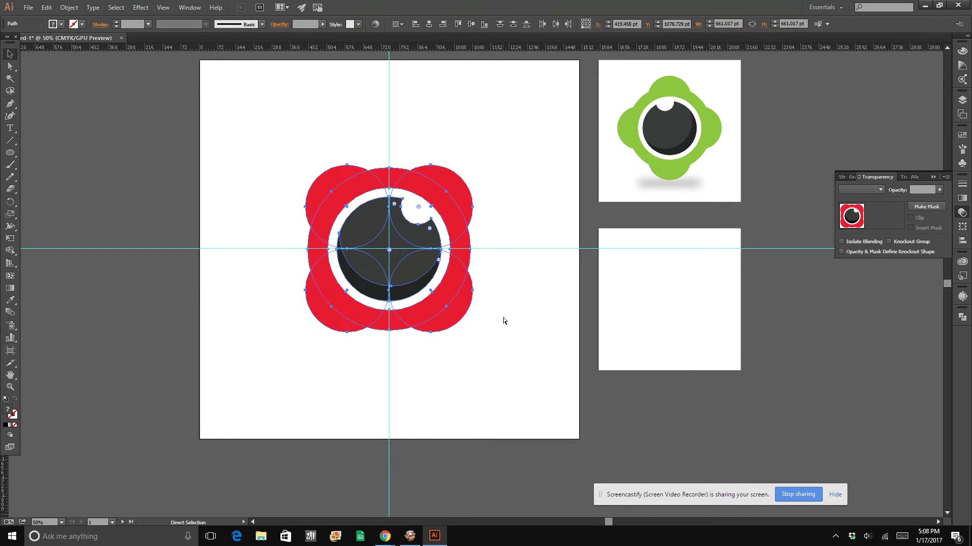
left_click_drag(458, 298, 754, 430)
left_click_drag(769, 267, 695, 340)
left_click_drag(653, 380, 675, 306)
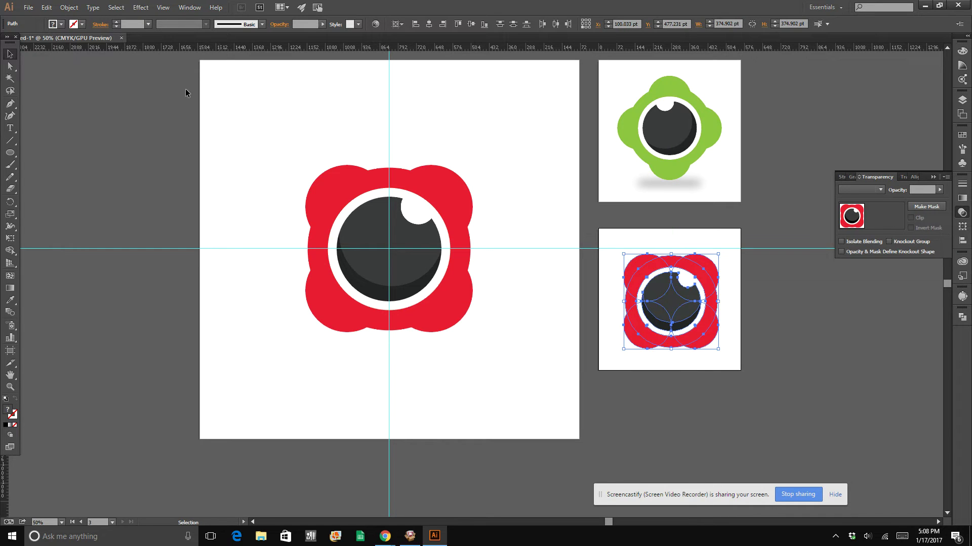
Group the red emblem copy and center it horizontally and vertically on its small artboard
left_click(69, 8)
left_click(83, 45)
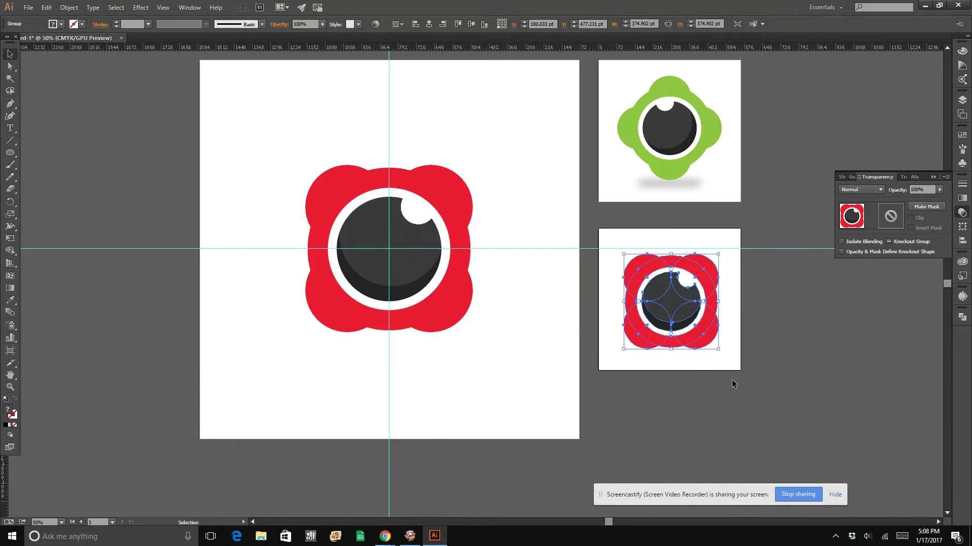
left_click(730, 384)
left_click(707, 337)
left_click(475, 26)
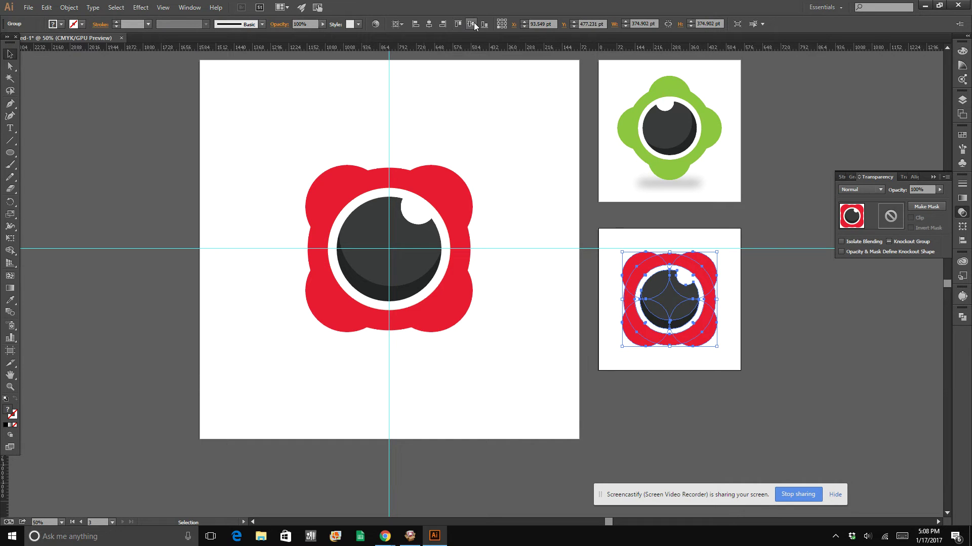
left_click(762, 288)
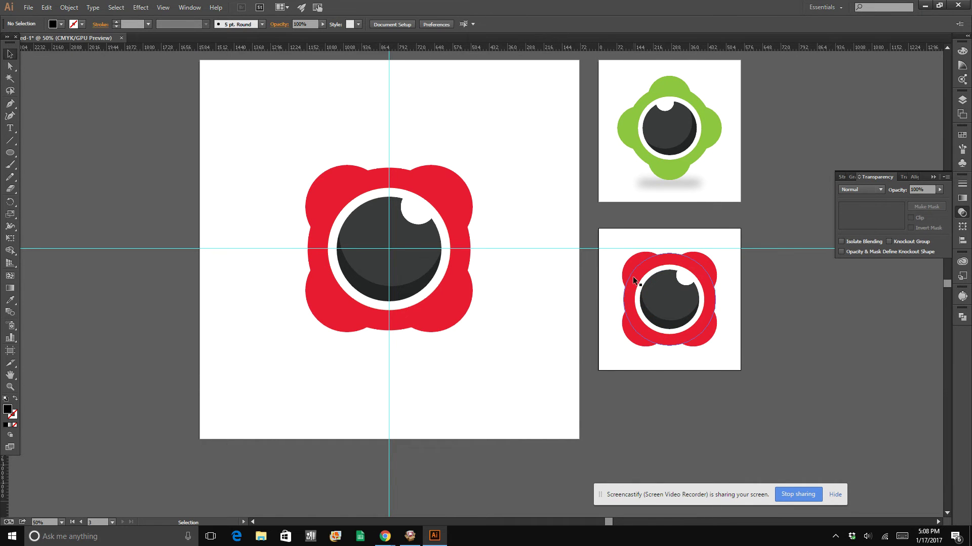
Try combining the red emblem copy's shapes with Pathfinder Merge and filling the result with black
left_click(687, 340)
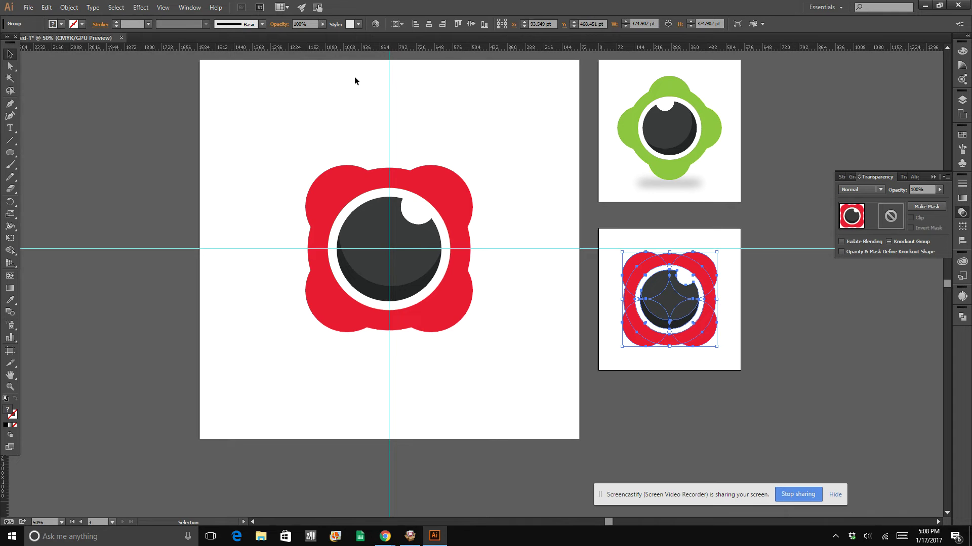
left_click(962, 317)
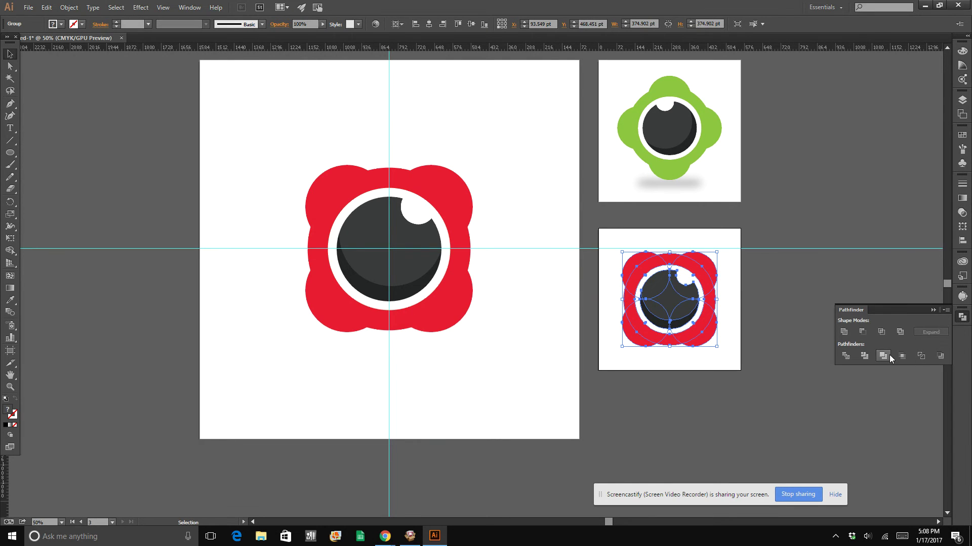
left_click(887, 356)
left_click(61, 24)
left_click(27, 42)
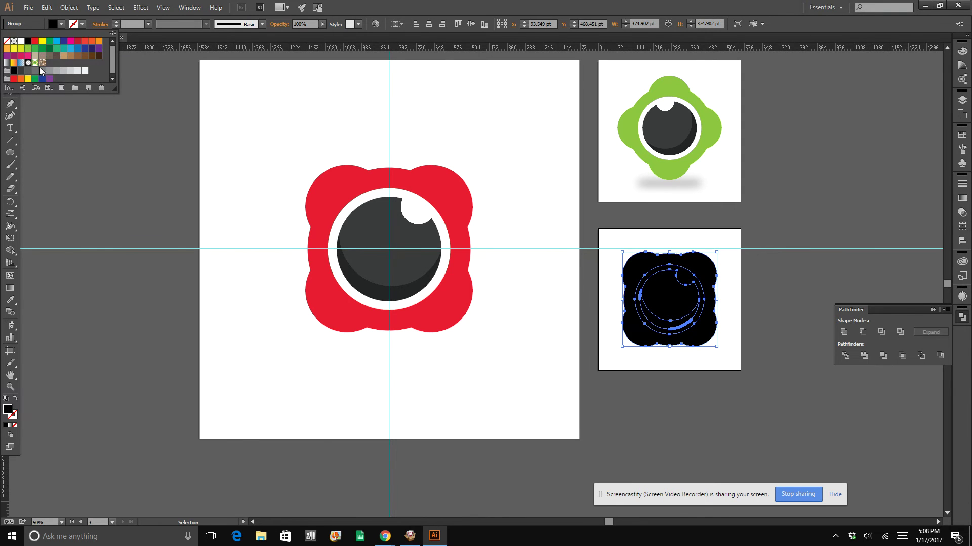
key("Escape")
key("ctrl+z")
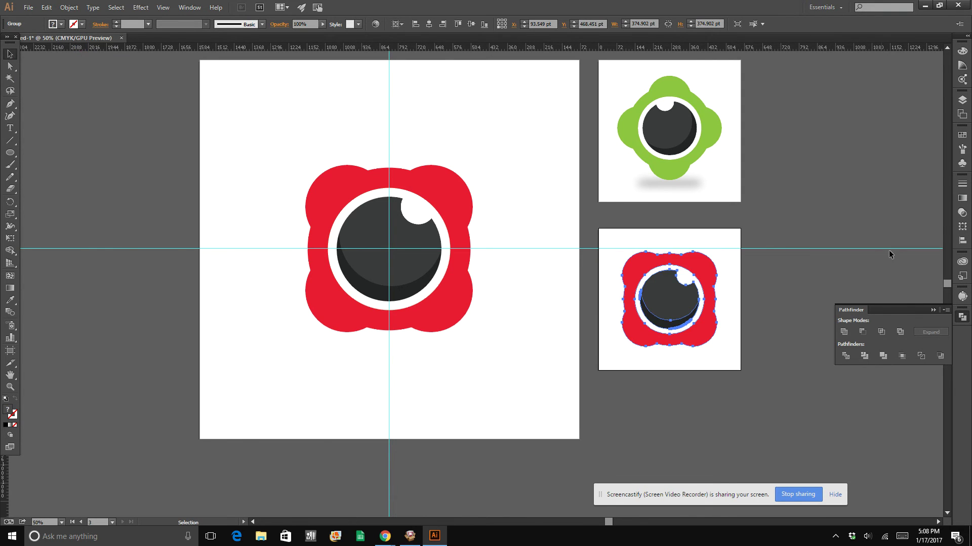
Try ungrouping the merged emblem copy, and undo back to its original overlapping shapes
left_click(824, 215)
left_click(666, 328)
left_click(800, 254)
left_click(703, 328)
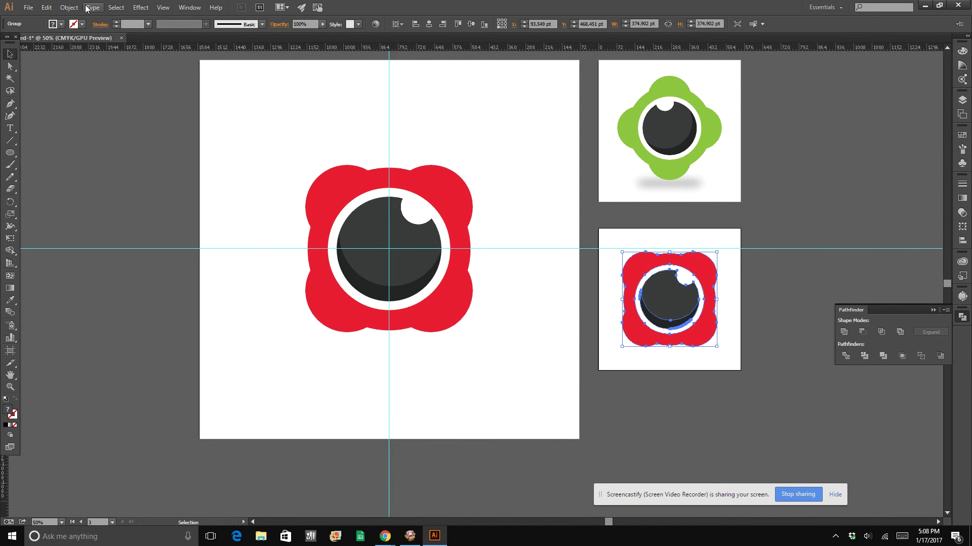
left_click(69, 7)
left_click(86, 57)
left_click(745, 185)
key("a")
key("ctrl+z")
key("v")
left_click(848, 260)
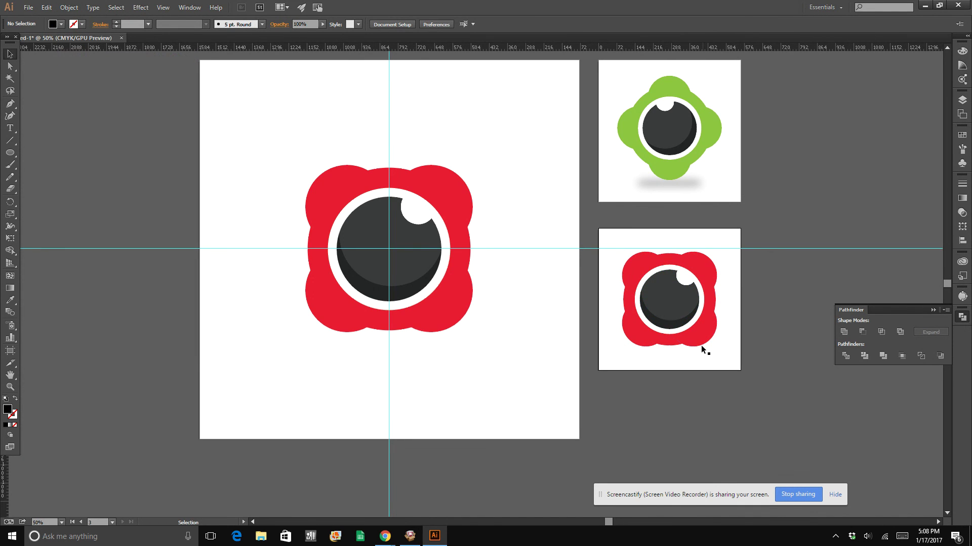
Select the grouped red emblem copy on the lower small artboard
left_click(699, 338)
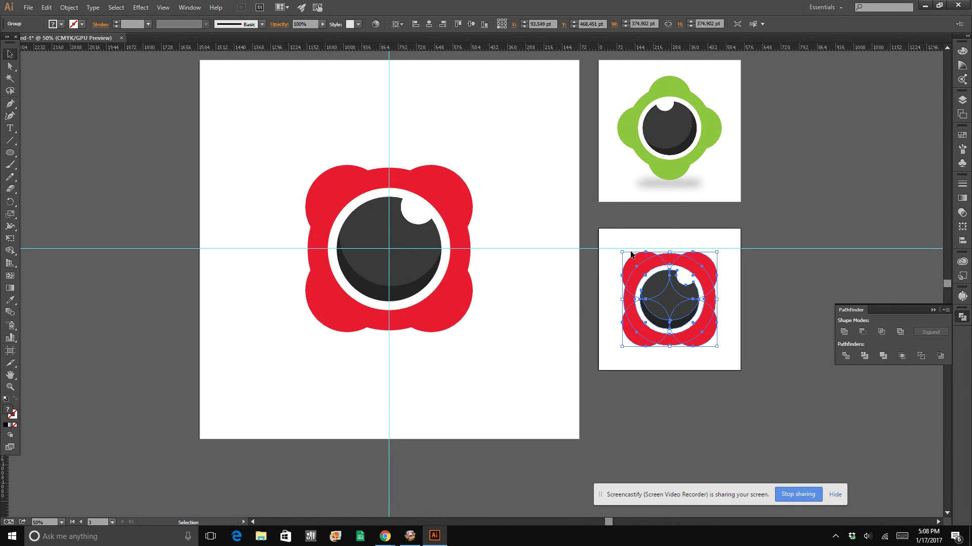
left_click(798, 234)
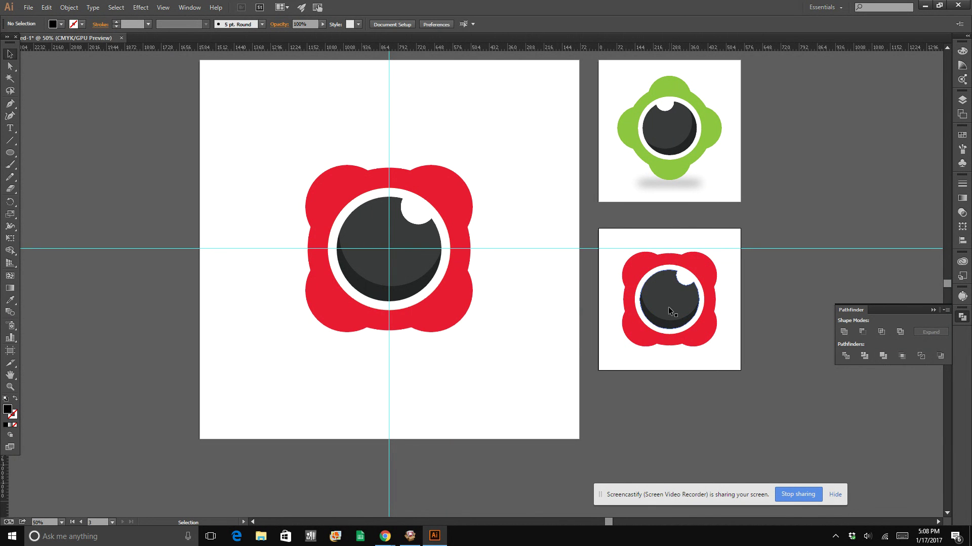
left_click(671, 294)
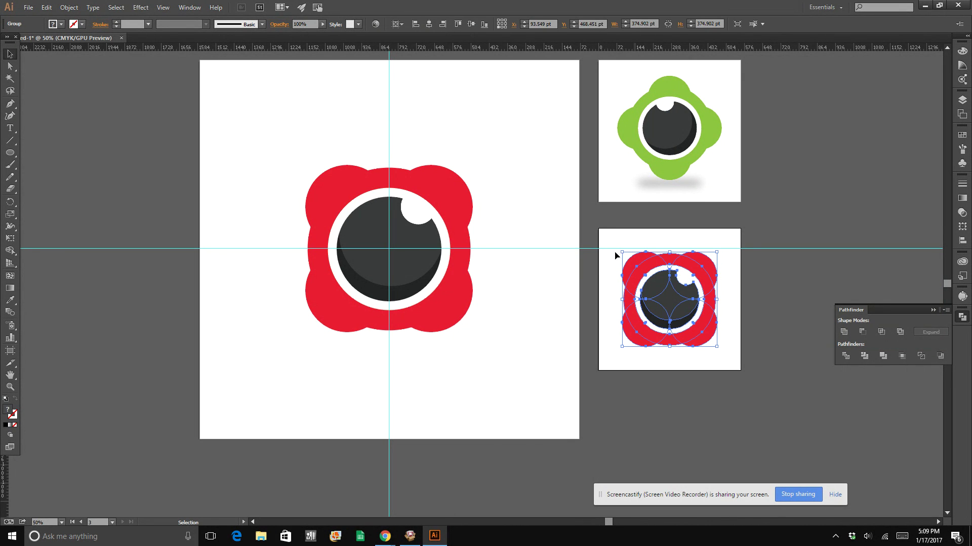